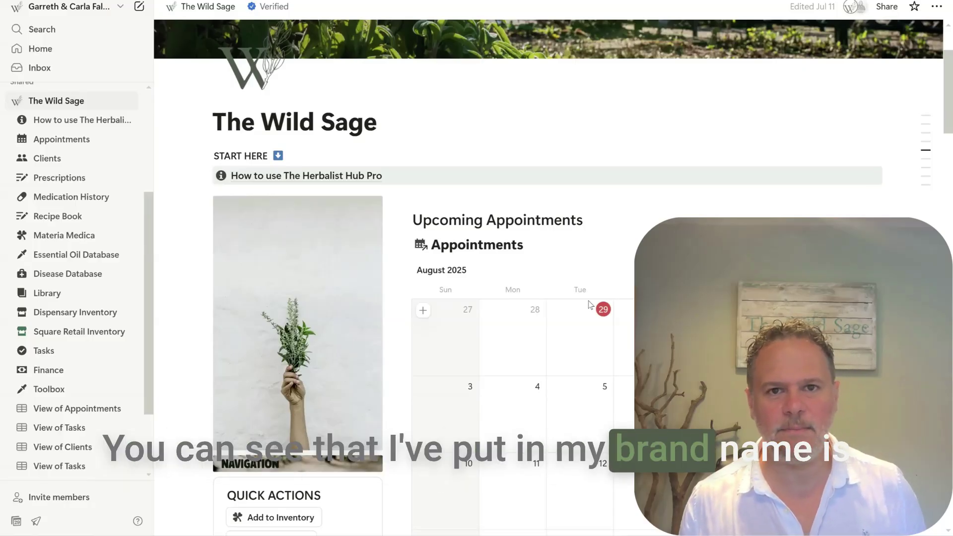
Look over The Wild Sage homepage, from the cover banner to the appointments calendar, quick actions and navigation lists.
{"action": "scroll", "coordinate": [590, 304], "scroll_direction": "up", "scroll_amount": 2}
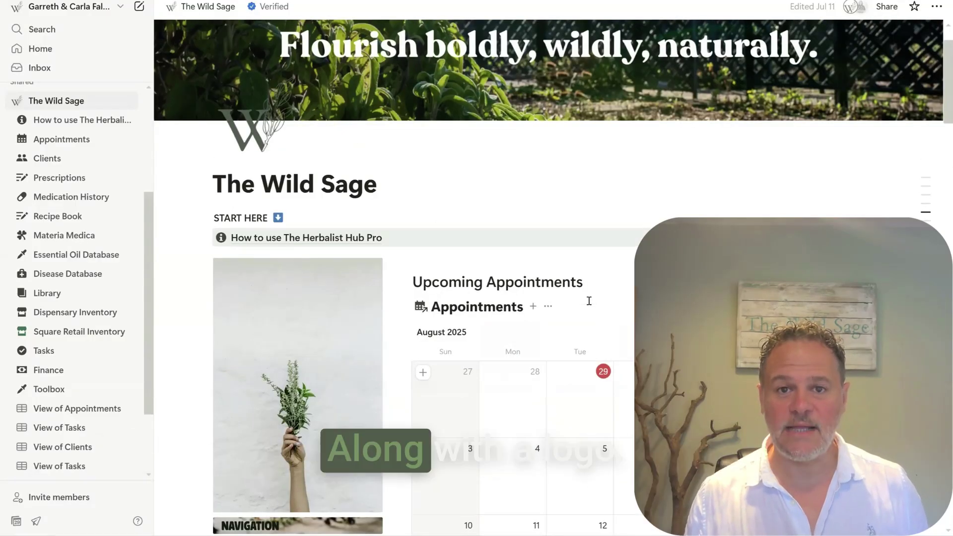
{"action": "scroll", "coordinate": [589, 301], "scroll_direction": "down", "scroll_amount": 4}
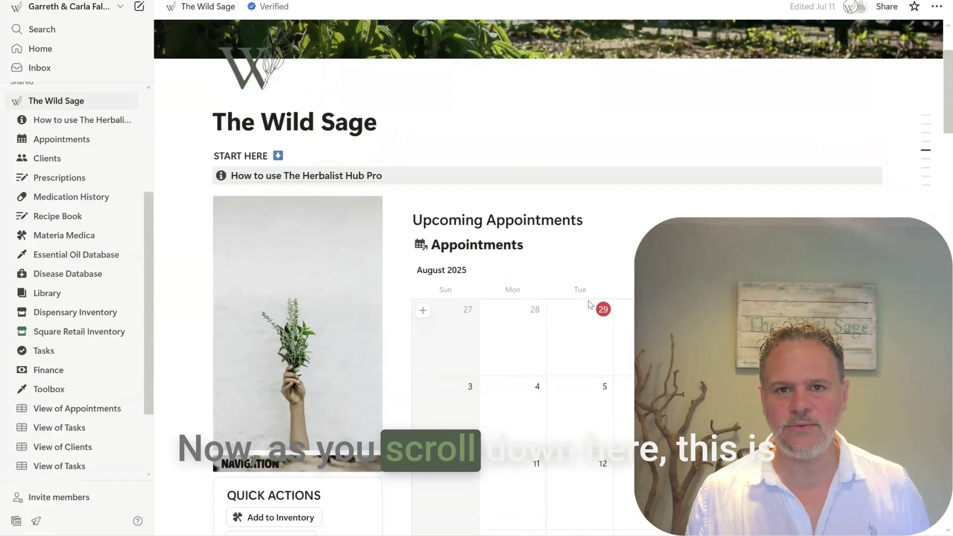
{"action": "scroll", "coordinate": [589, 305], "scroll_direction": "down", "scroll_amount": 2}
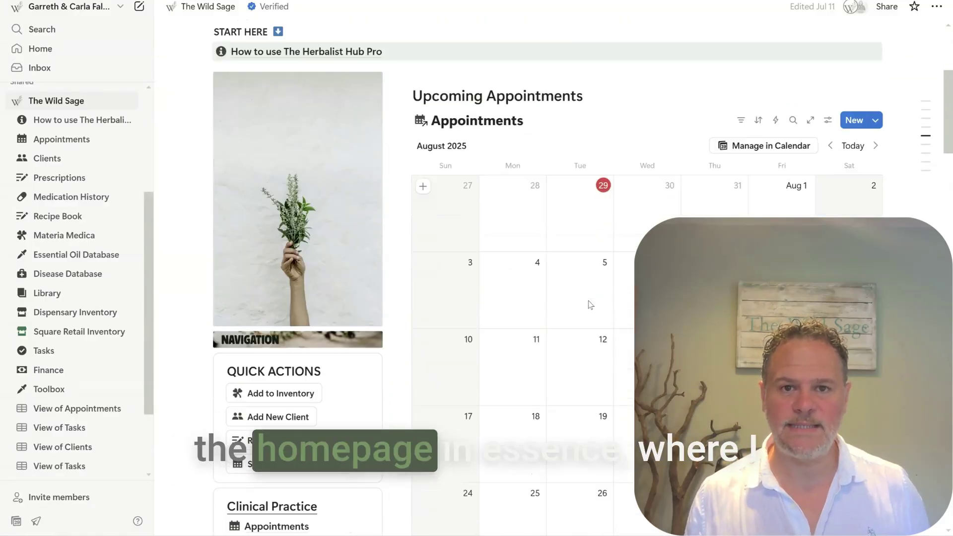
{"action": "scroll", "coordinate": [589, 305], "scroll_direction": "down", "scroll_amount": 2}
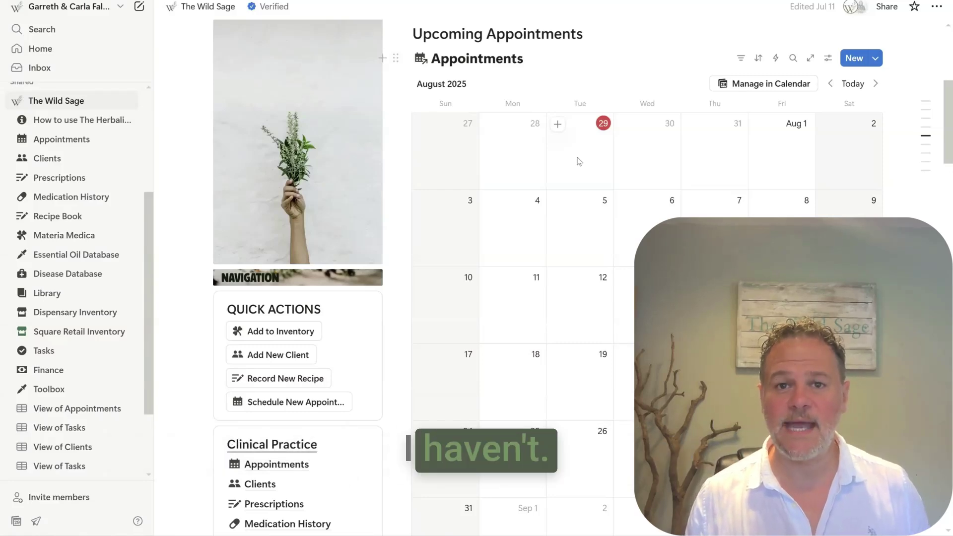
{"action": "scroll", "coordinate": [579, 161], "scroll_direction": "down", "scroll_amount": 1}
{"action": "scroll", "coordinate": [579, 161], "scroll_direction": "down", "scroll_amount": 1}
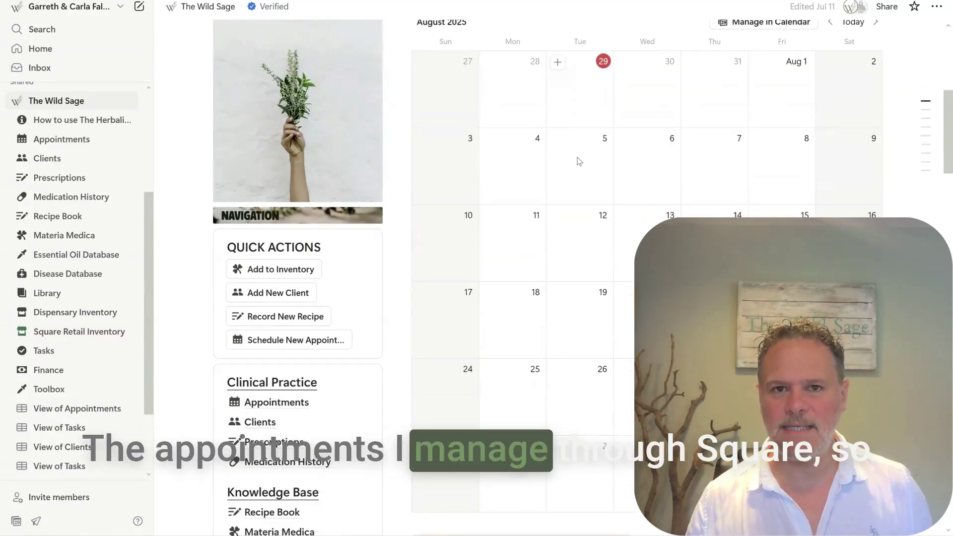
{"action": "scroll", "coordinate": [579, 161], "scroll_direction": "down", "scroll_amount": 4}
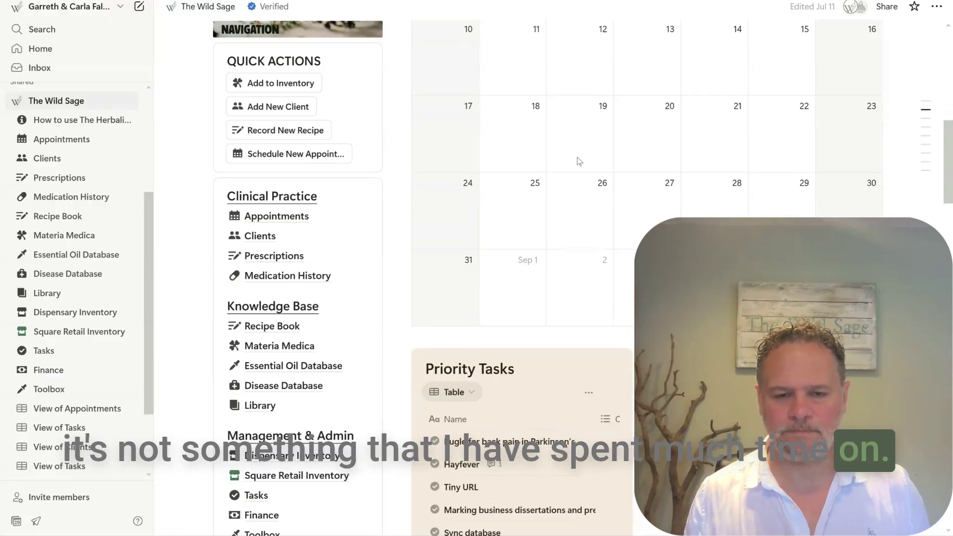
Go to the Clients database and open the patient intake form of the client in the third row.
{"action": "left_click", "coordinate": [260, 236]}
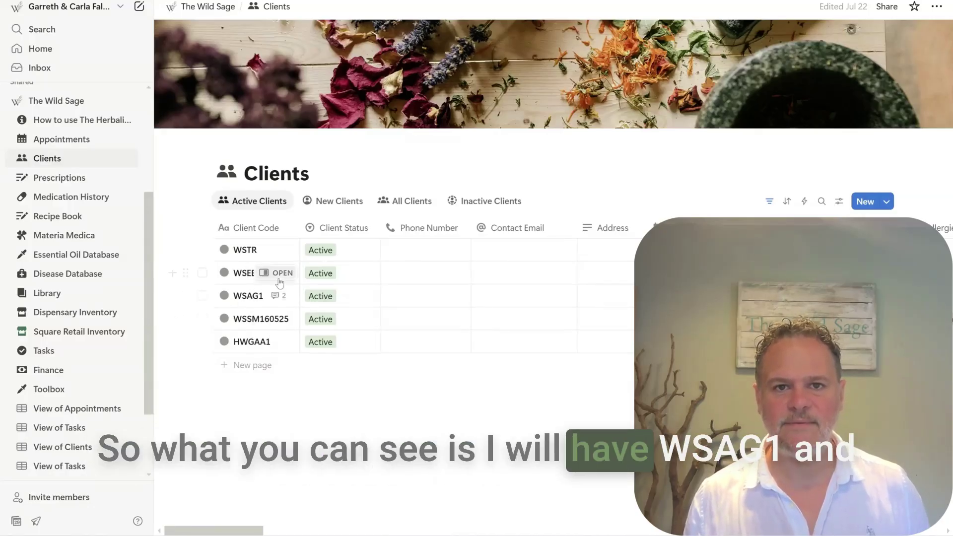
{"action": "left_click", "coordinate": [280, 296]}
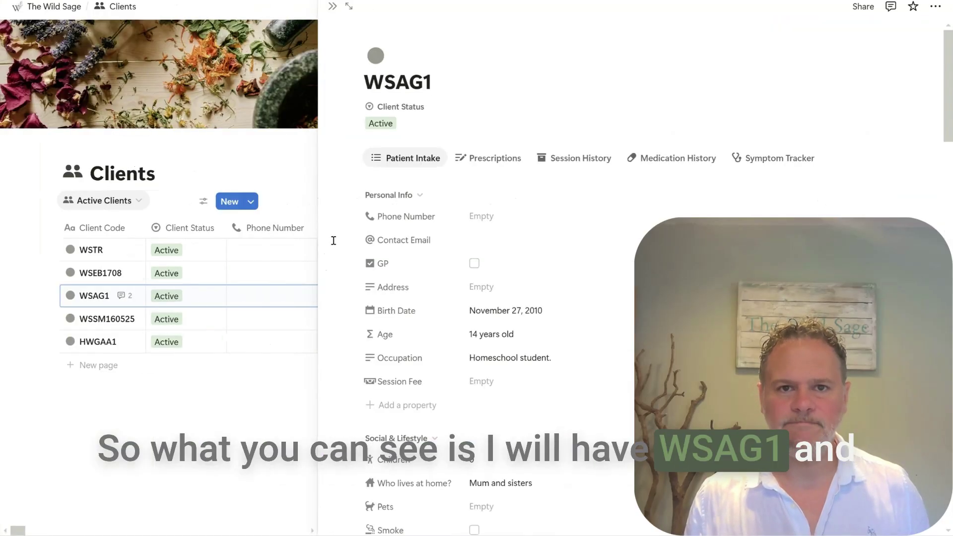
{"action": "left_click", "coordinate": [392, 159]}
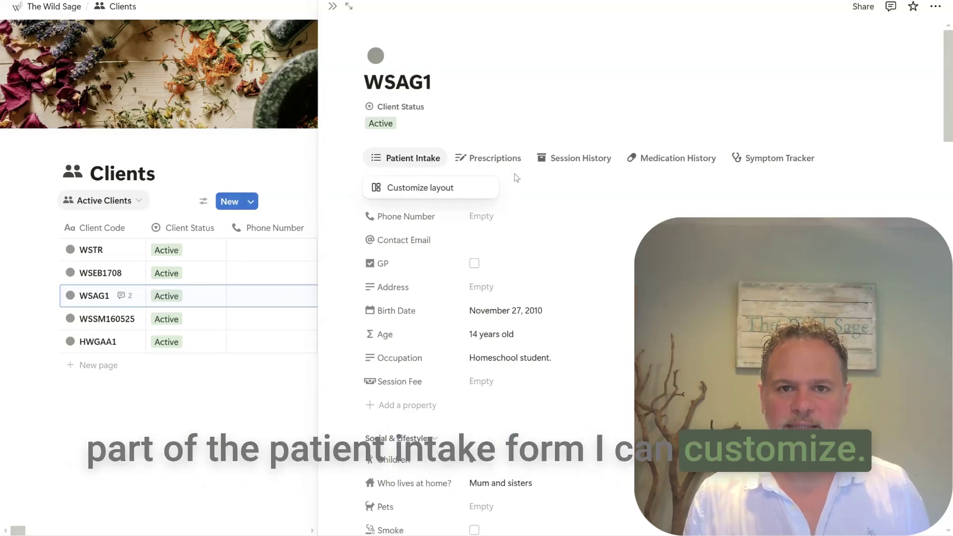
{"action": "left_click", "coordinate": [516, 178]}
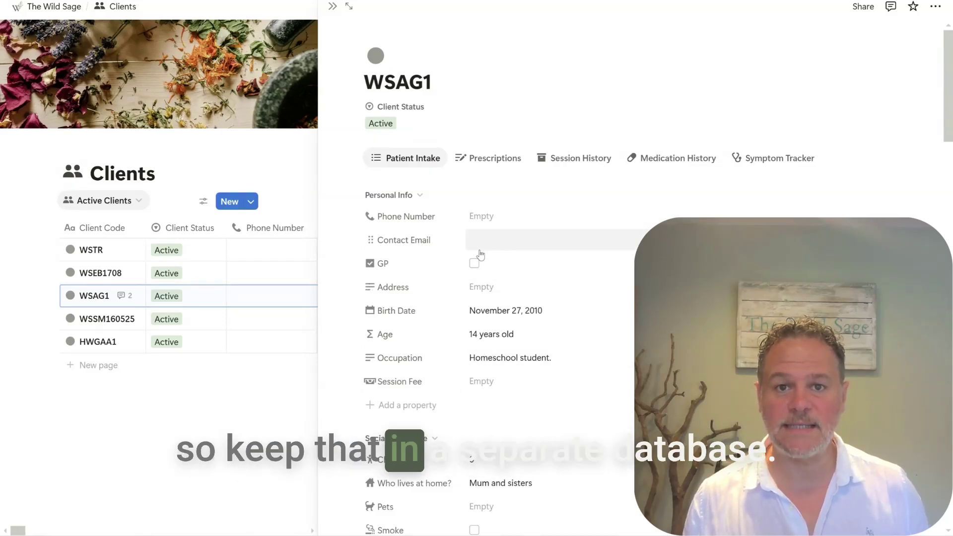
Examine the client's intake form, from personal info and lifestyle through complaints and health history to the diagnosis section.
{"action": "scroll", "coordinate": [480, 254], "scroll_direction": "down", "scroll_amount": 4}
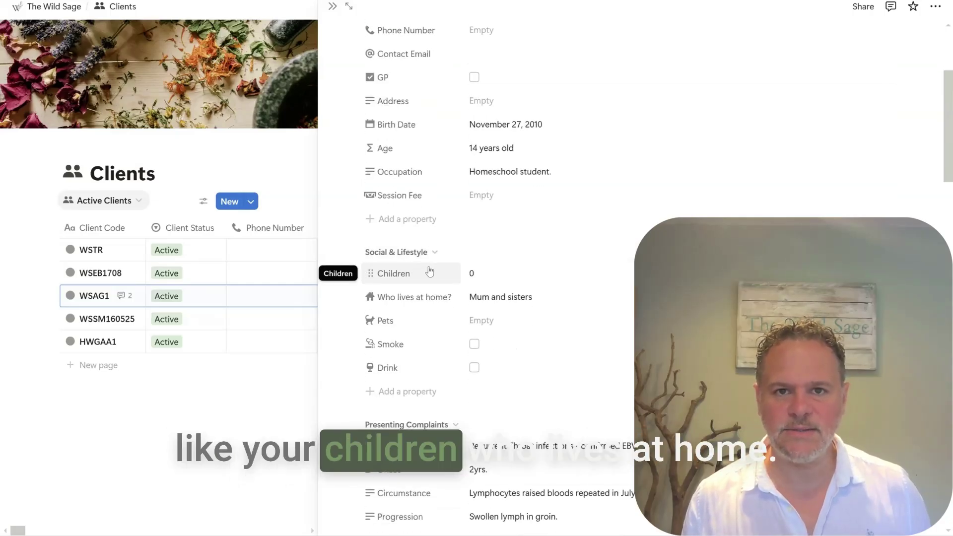
{"action": "scroll", "coordinate": [435, 277], "scroll_direction": "down", "scroll_amount": 1}
{"action": "scroll", "coordinate": [435, 277], "scroll_direction": "down", "scroll_amount": 3}
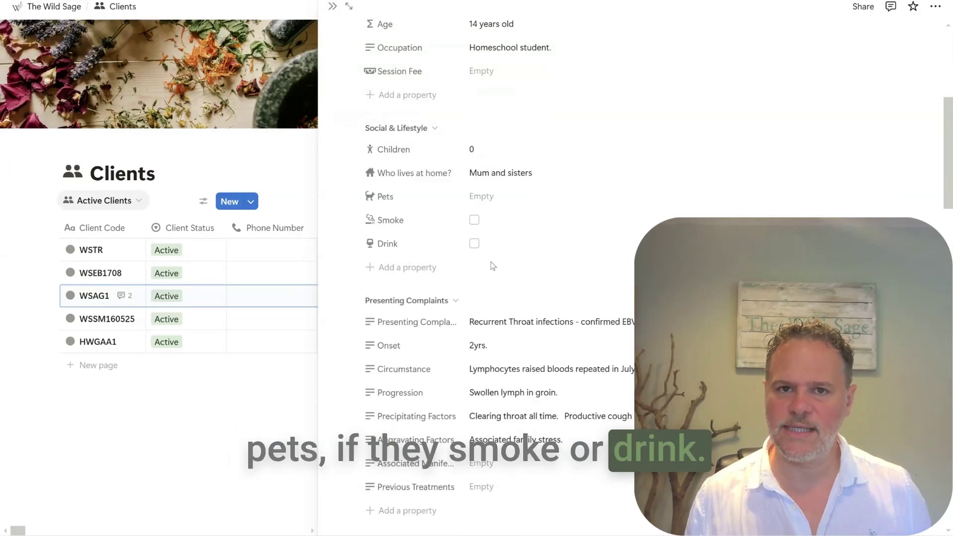
{"action": "scroll", "coordinate": [491, 265], "scroll_direction": "down", "scroll_amount": 3}
{"action": "scroll", "coordinate": [491, 266], "scroll_direction": "down", "scroll_amount": 3}
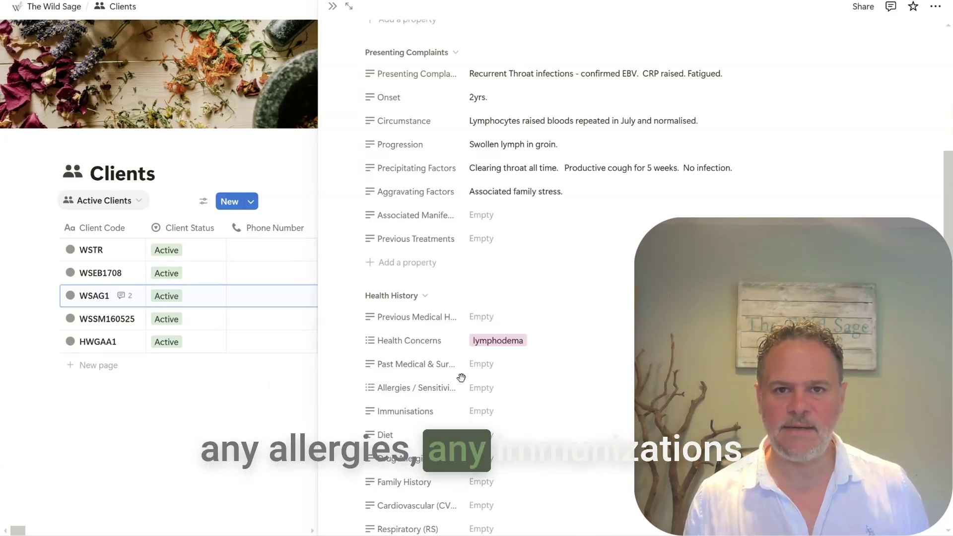
{"action": "scroll", "coordinate": [461, 377], "scroll_direction": "down", "scroll_amount": 1}
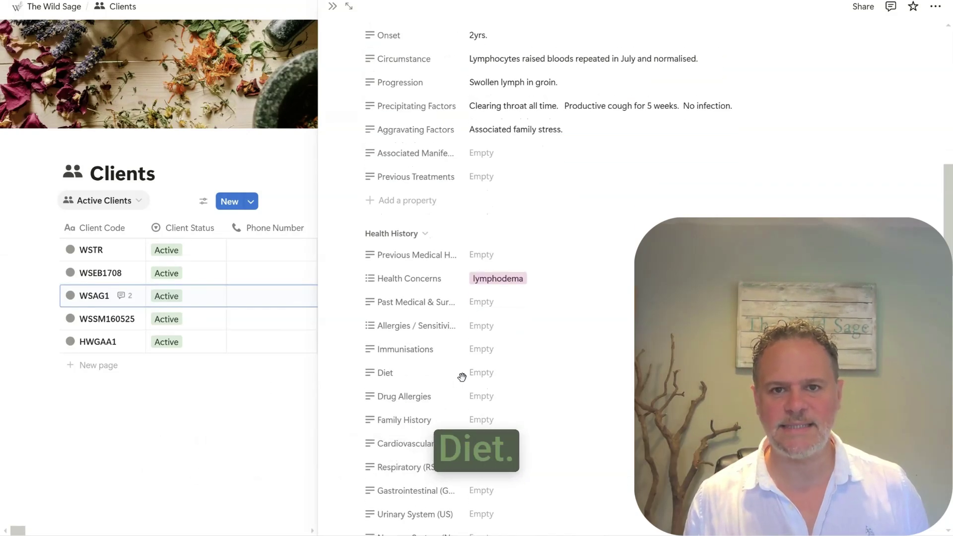
{"action": "scroll", "coordinate": [462, 377], "scroll_direction": "down", "scroll_amount": 5}
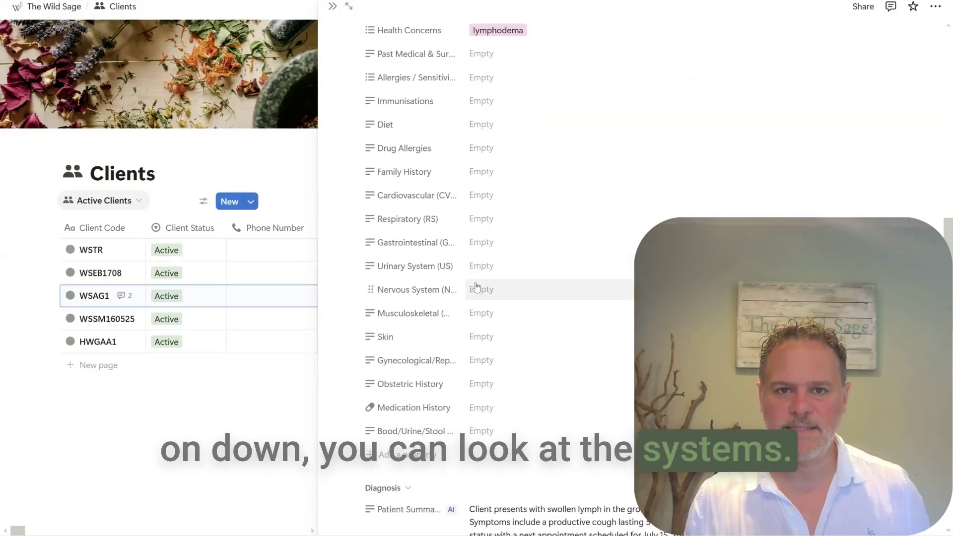
{"action": "scroll", "coordinate": [476, 287], "scroll_direction": "down", "scroll_amount": 3}
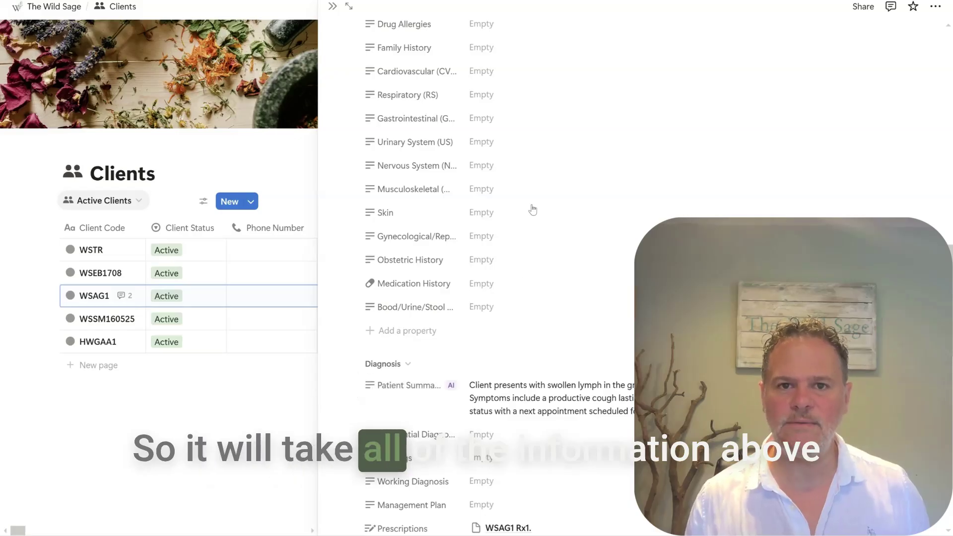
{"action": "scroll", "coordinate": [517, 148], "scroll_direction": "up", "scroll_amount": 1}
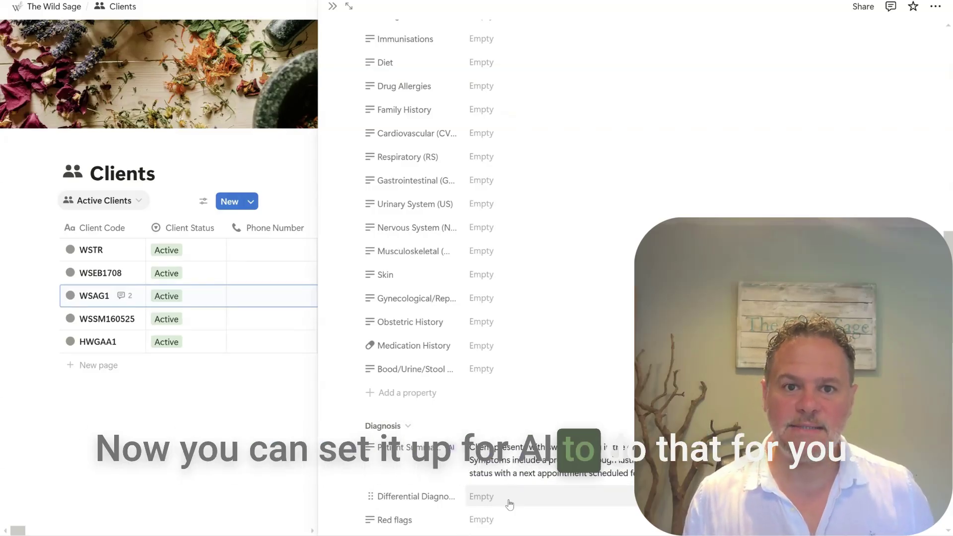
{"action": "scroll", "coordinate": [509, 503], "scroll_direction": "down", "scroll_amount": 3}
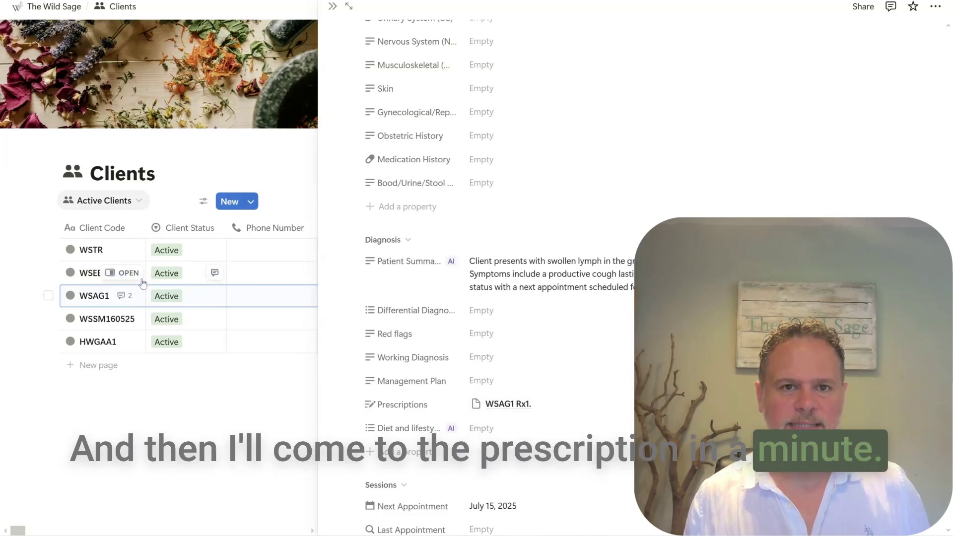
Switch to the record of the client in the fourth row and review its intake details, health history and diagnosis.
{"action": "left_click", "coordinate": [122, 275]}
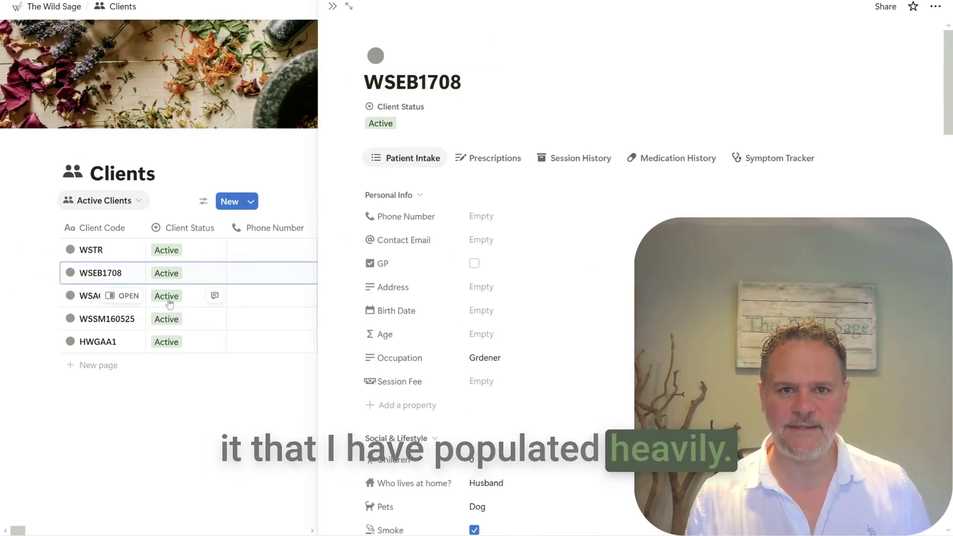
{"action": "left_click", "coordinate": [123, 319]}
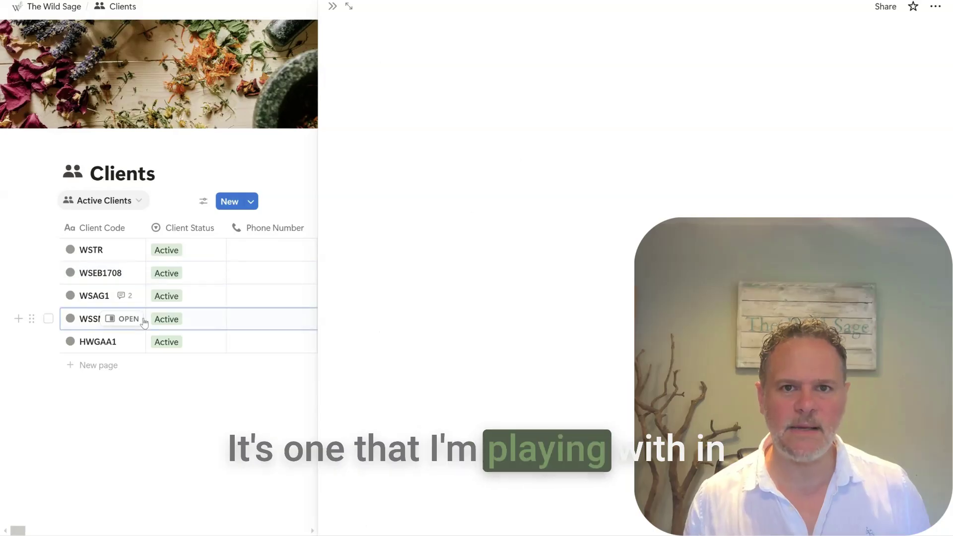
{"action": "scroll", "coordinate": [472, 293], "scroll_direction": "down", "scroll_amount": 7}
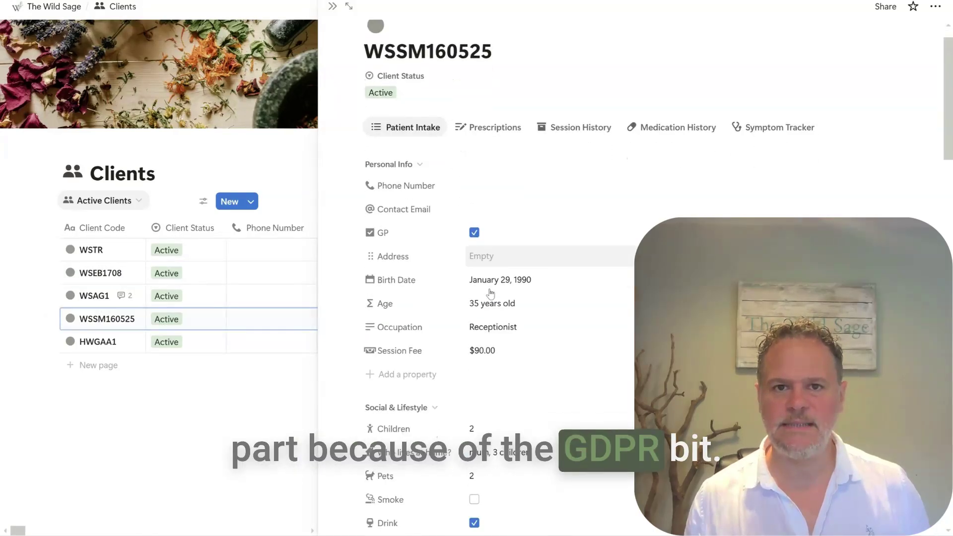
{"action": "scroll", "coordinate": [491, 294], "scroll_direction": "down", "scroll_amount": 2}
{"action": "scroll", "coordinate": [491, 294], "scroll_direction": "down", "scroll_amount": 4}
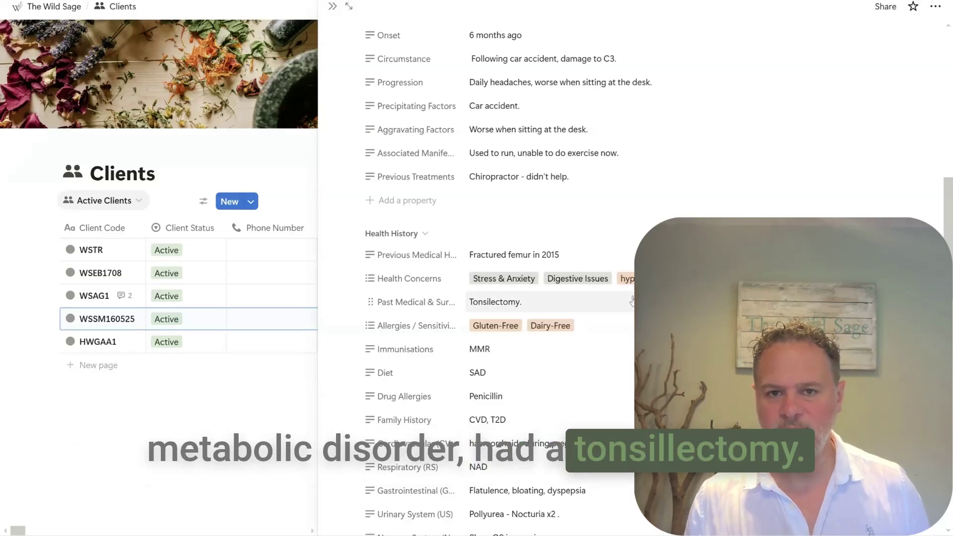
{"action": "scroll", "coordinate": [630, 302], "scroll_direction": "down", "scroll_amount": 5}
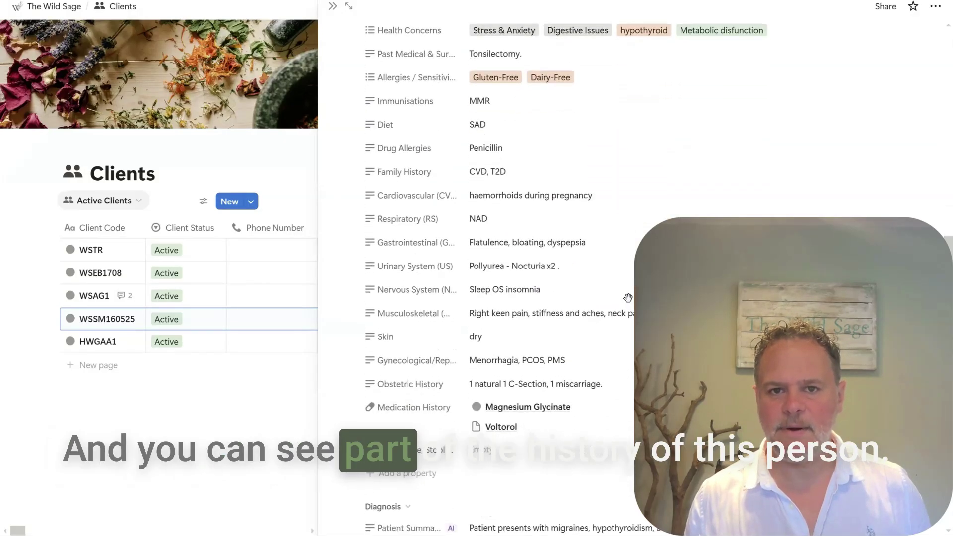
{"action": "scroll", "coordinate": [630, 212], "scroll_direction": "down", "scroll_amount": 3}
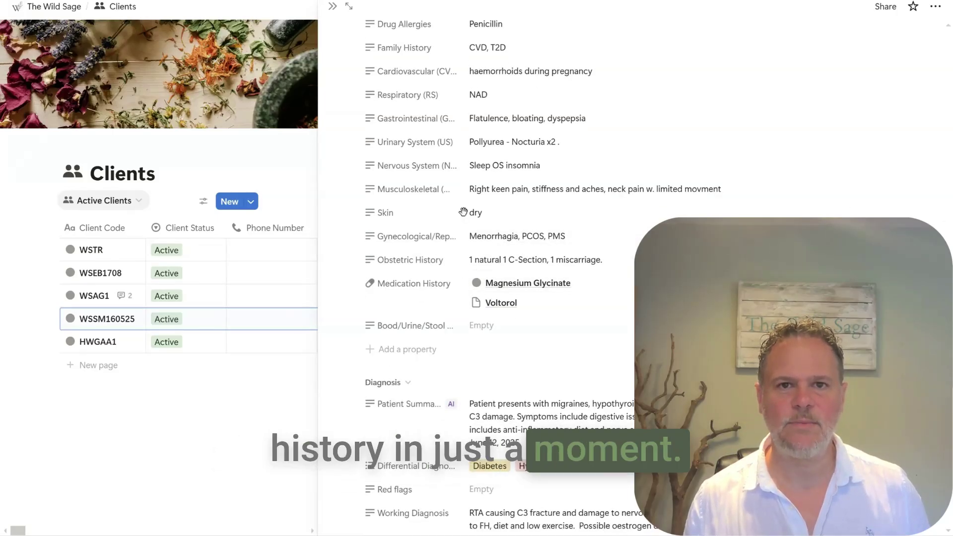
{"action": "scroll", "coordinate": [463, 213], "scroll_direction": "up", "scroll_amount": 15}
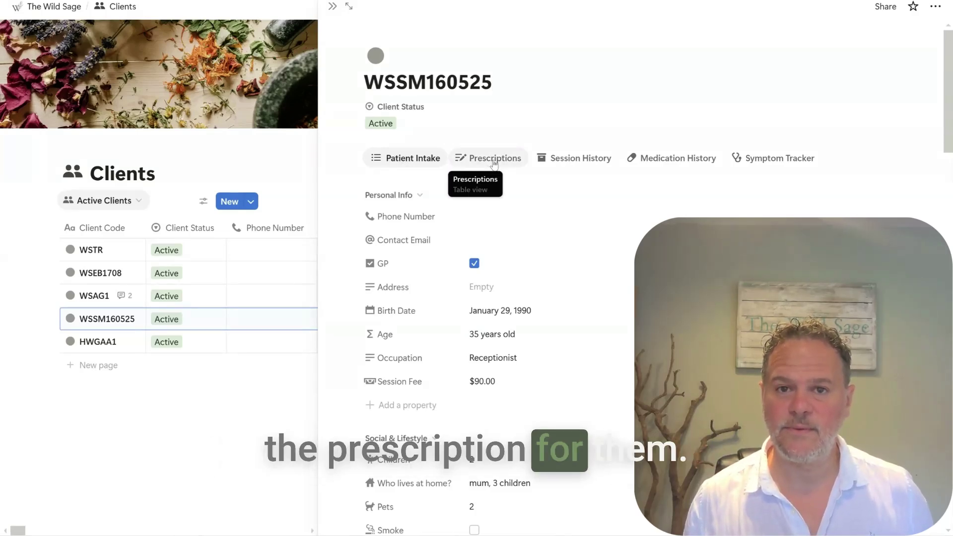
Reopen the record of the client in the third row and open the Rx1 prescription linked to it.
{"action": "mouse_move", "coordinate": [90, 296]}
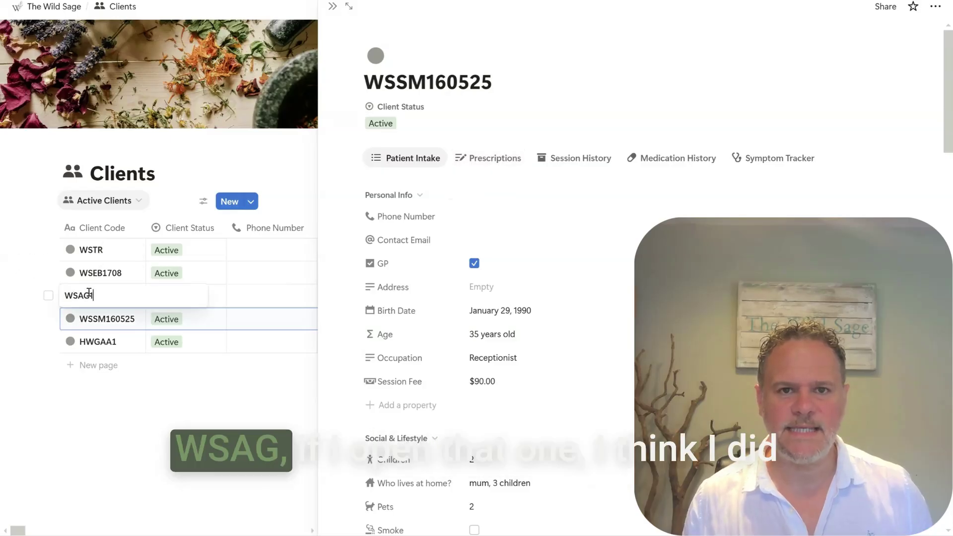
{"action": "key", "text": "Escape"}
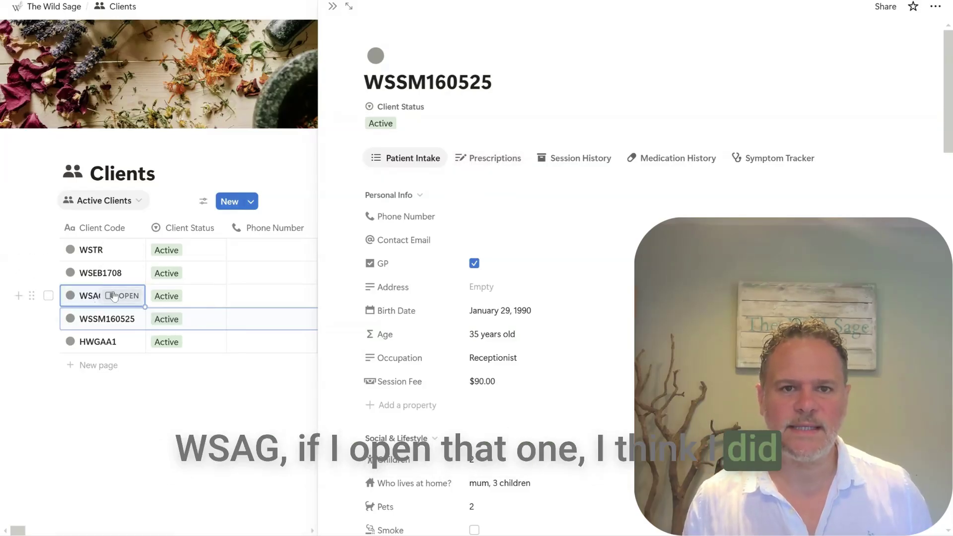
{"action": "left_click", "coordinate": [129, 295]}
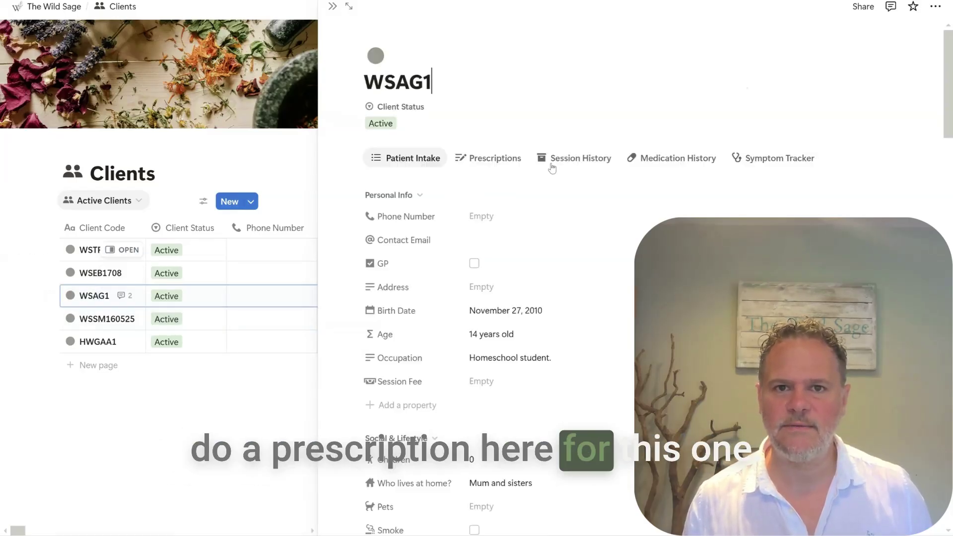
{"action": "left_click", "coordinate": [501, 164]}
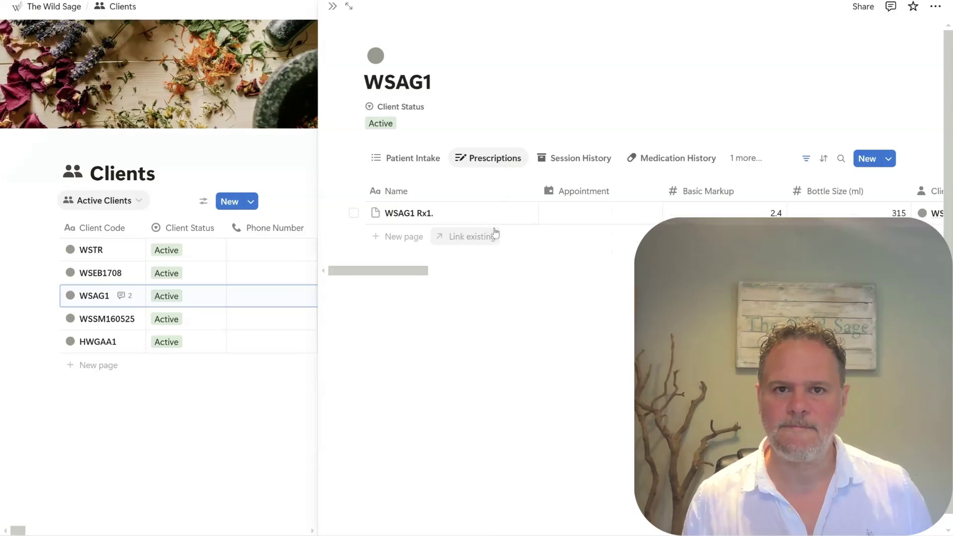
{"action": "mouse_move", "coordinate": [502, 218]}
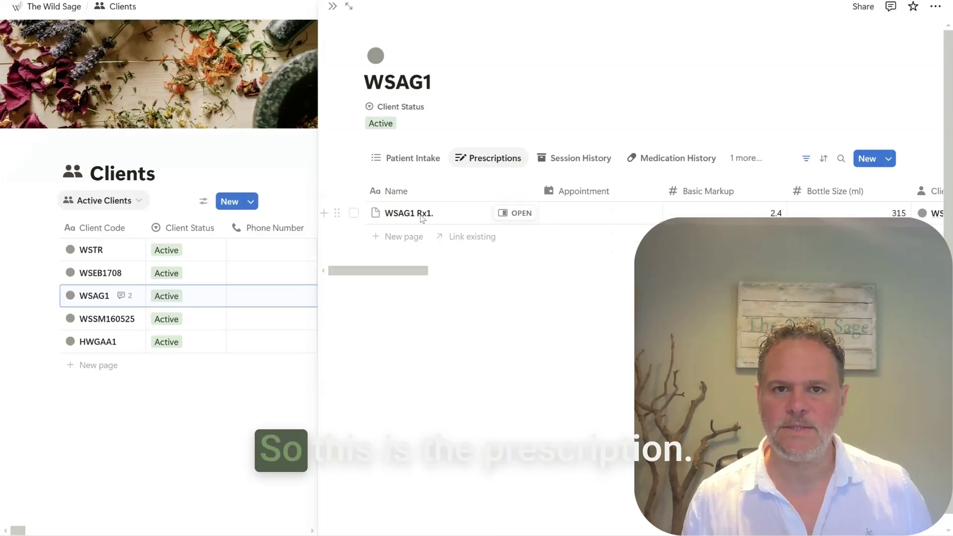
{"action": "left_click", "coordinate": [503, 222]}
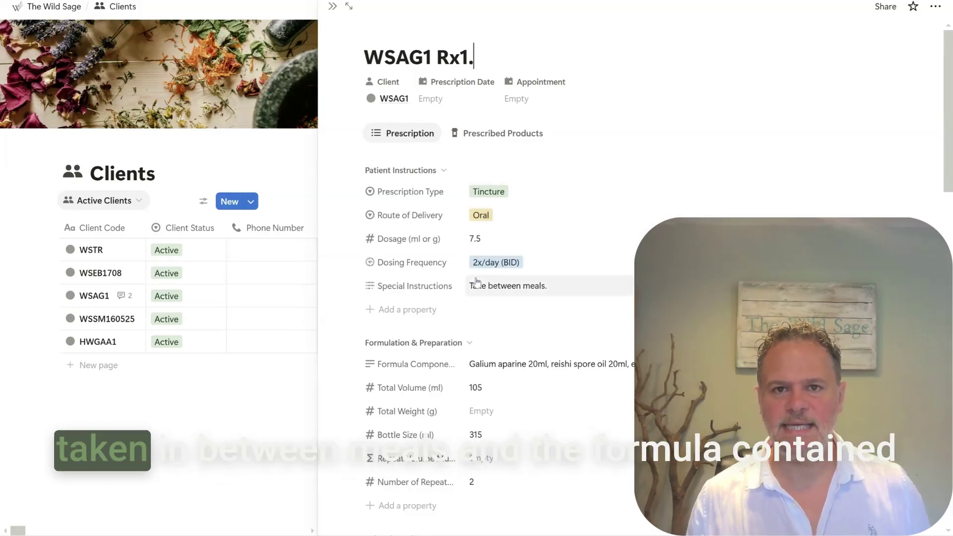
Review the prescription's formulation and related databases, and open its linked Ganoderma lucidim monograph.
{"action": "scroll", "coordinate": [483, 299], "scroll_direction": "down", "scroll_amount": 3}
{"action": "scroll", "coordinate": [484, 300], "scroll_direction": "down", "scroll_amount": 3}
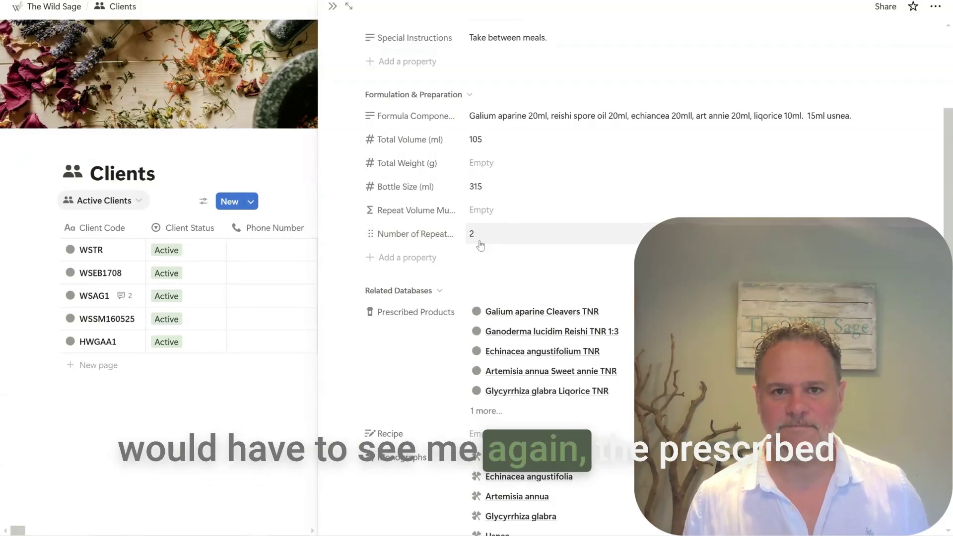
{"action": "scroll", "coordinate": [471, 303], "scroll_direction": "down", "scroll_amount": 2}
{"action": "scroll", "coordinate": [426, 270], "scroll_direction": "down", "scroll_amount": 3}
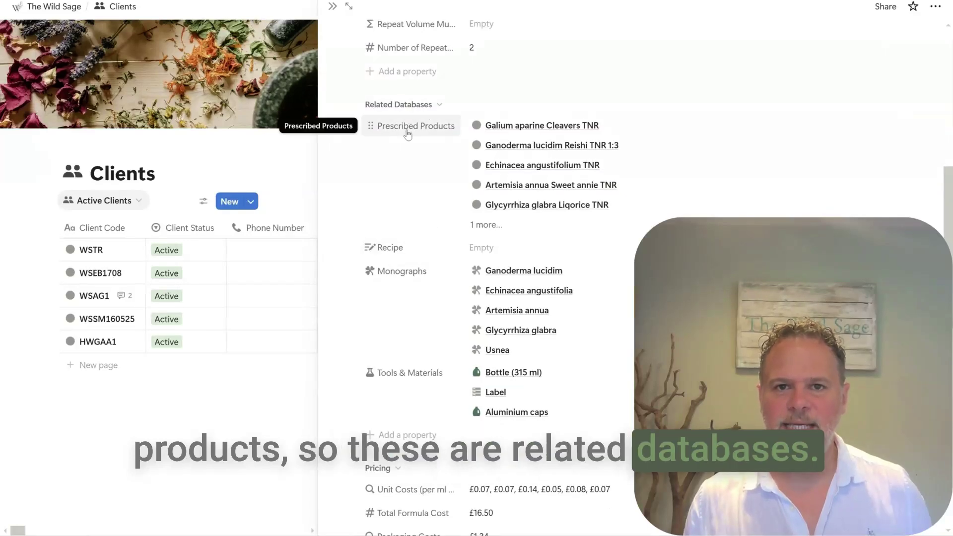
{"action": "scroll", "coordinate": [511, 250], "scroll_direction": "down", "scroll_amount": 1}
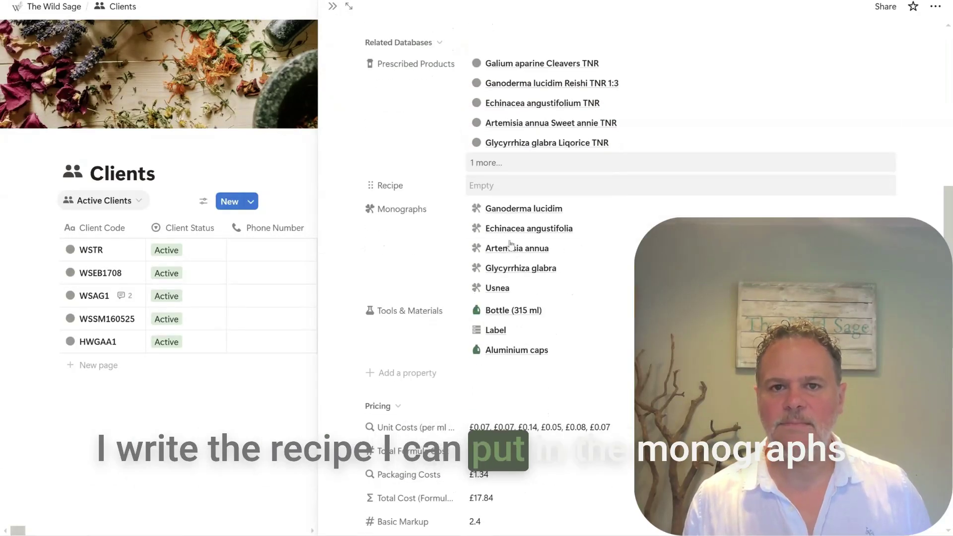
{"action": "left_click", "coordinate": [512, 208]}
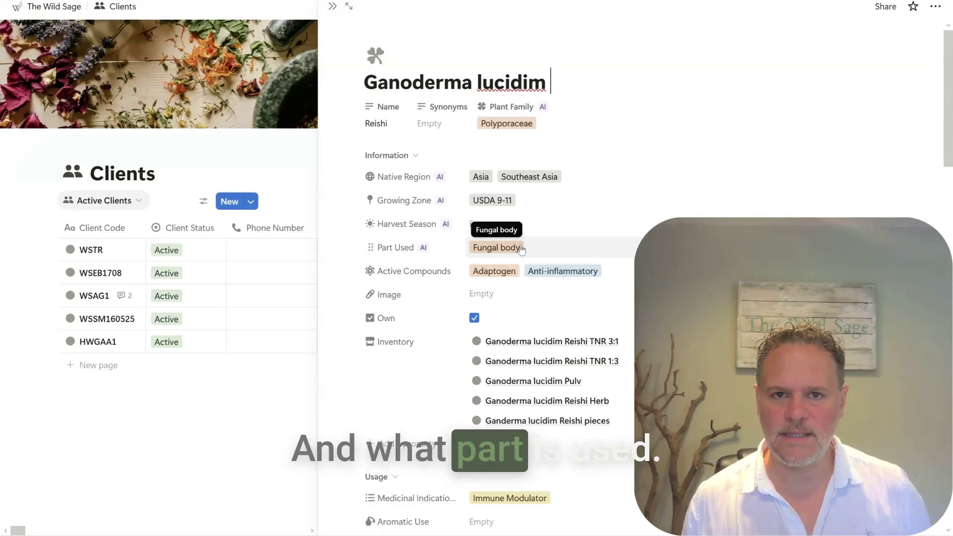
Examine the Ganoderma lucidim monograph, from its inventory and usage properties through linked diseases, maximum dosages and preparation details.
{"action": "scroll", "coordinate": [521, 251], "scroll_direction": "down", "scroll_amount": 3}
{"action": "scroll", "coordinate": [522, 248], "scroll_direction": "down", "scroll_amount": 1}
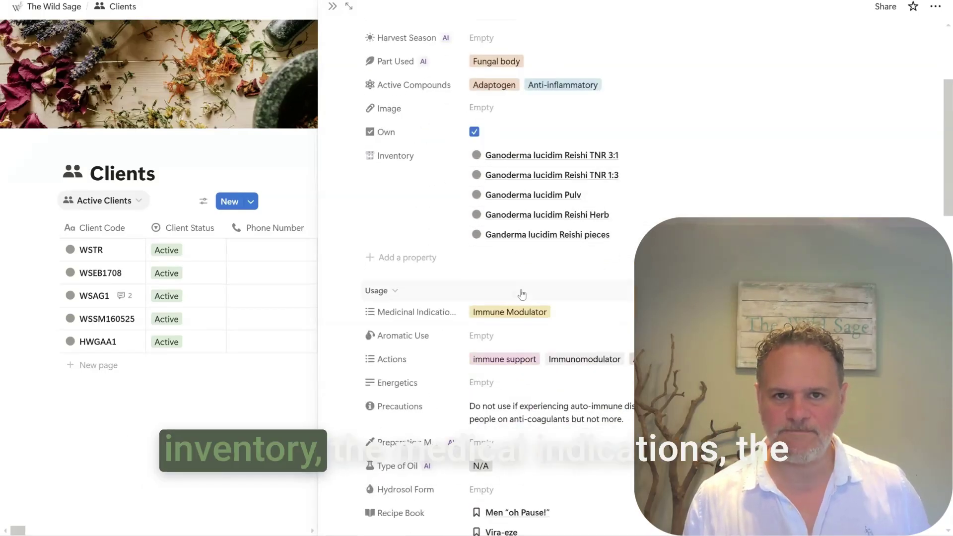
{"action": "scroll", "coordinate": [513, 312], "scroll_direction": "down", "scroll_amount": 1}
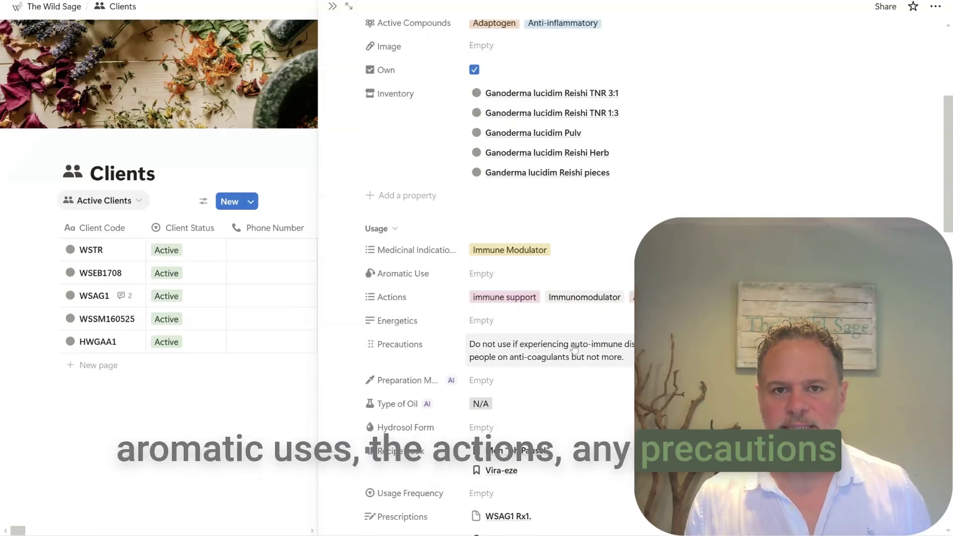
{"action": "scroll", "coordinate": [508, 379], "scroll_direction": "down", "scroll_amount": 3}
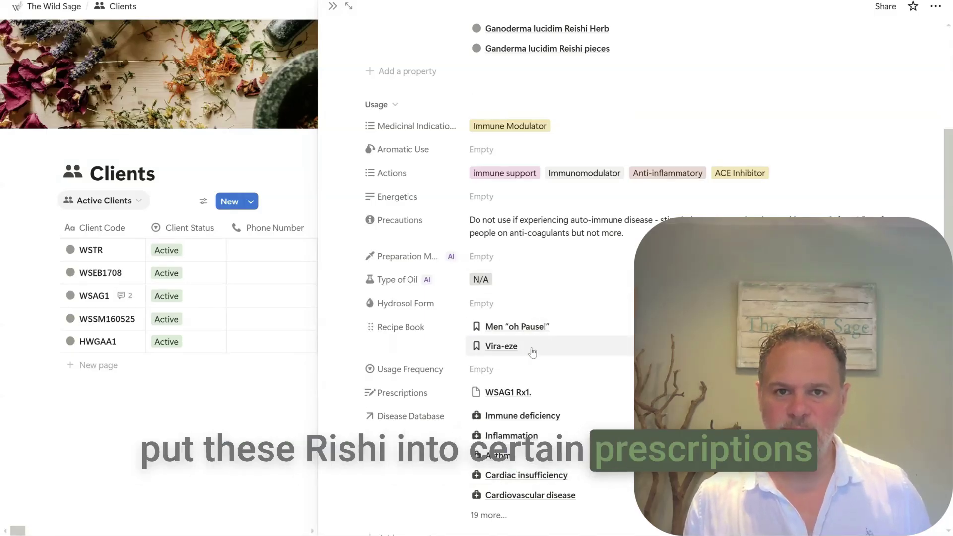
{"action": "scroll", "coordinate": [535, 349], "scroll_direction": "down", "scroll_amount": 2}
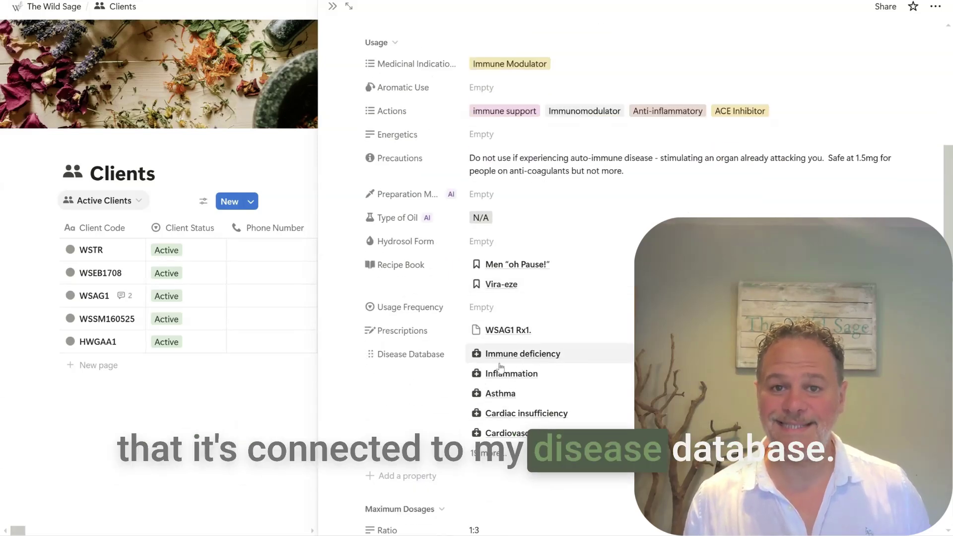
{"action": "scroll", "coordinate": [515, 425], "scroll_direction": "down", "scroll_amount": 5}
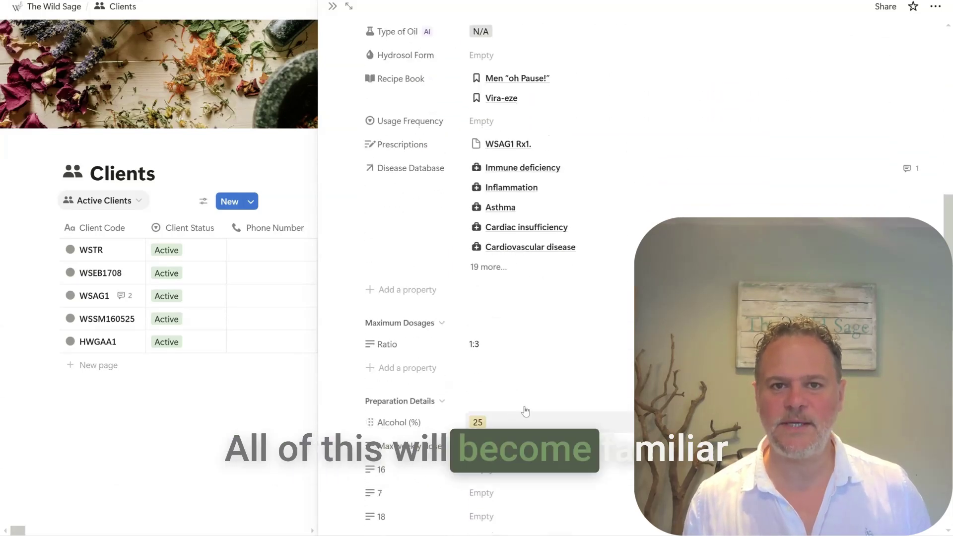
{"action": "scroll", "coordinate": [527, 408], "scroll_direction": "down", "scroll_amount": 2}
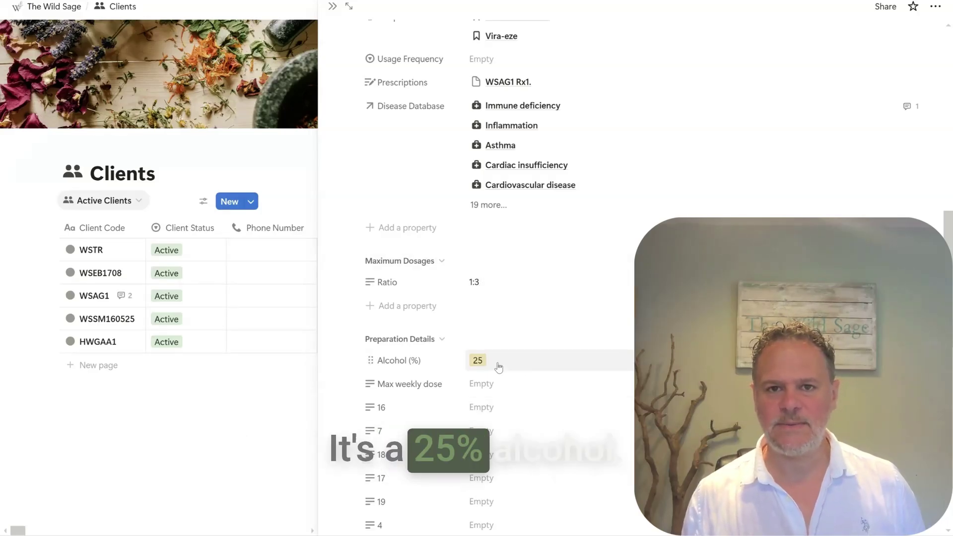
{"action": "scroll", "coordinate": [509, 362], "scroll_direction": "down", "scroll_amount": 8}
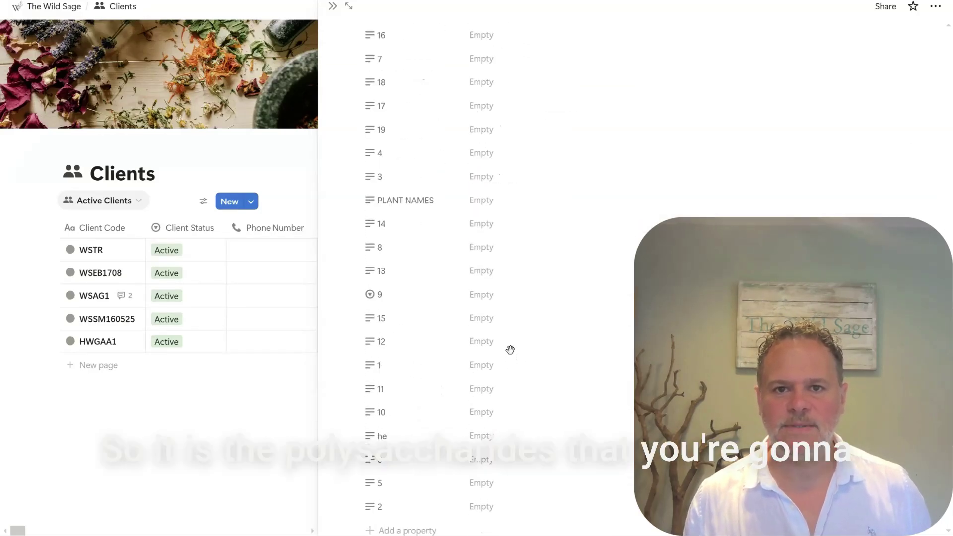
{"action": "scroll", "coordinate": [512, 355], "scroll_direction": "down", "scroll_amount": 4}
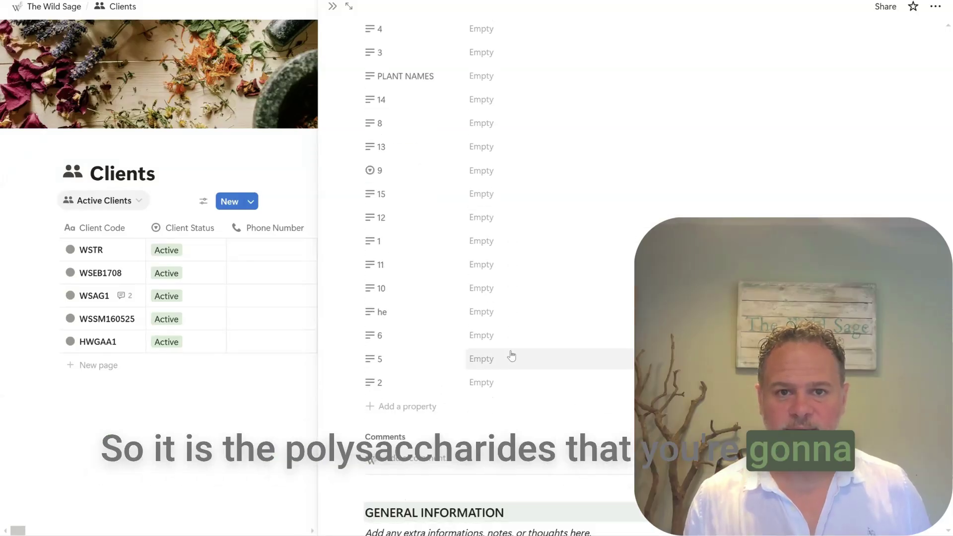
{"action": "scroll", "coordinate": [513, 355], "scroll_direction": "up", "scroll_amount": 6}
{"action": "scroll", "coordinate": [512, 354], "scroll_direction": "up", "scroll_amount": 10}
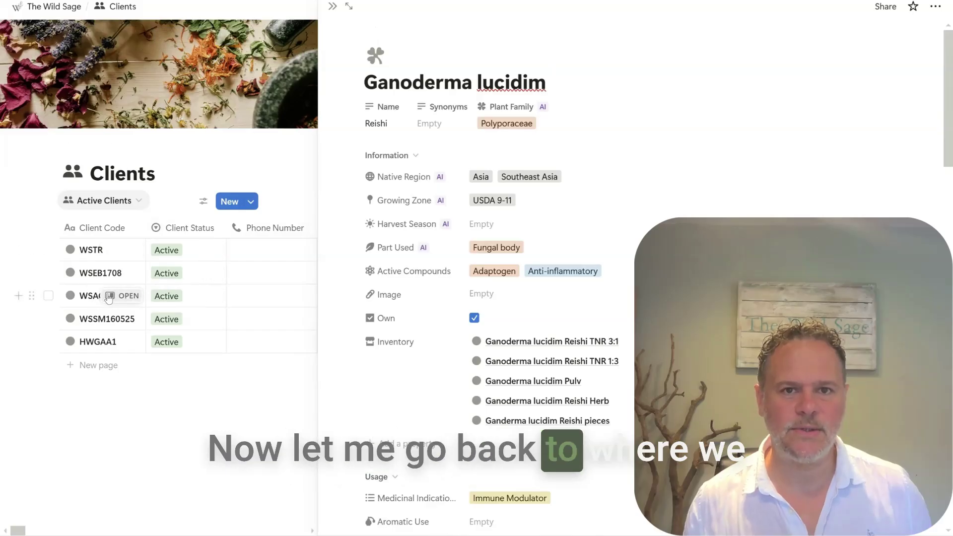
Reopen the Rx1 prescription of the client in the third row and review its pricing against the formula components and packaging.
{"action": "left_click", "coordinate": [109, 297]}
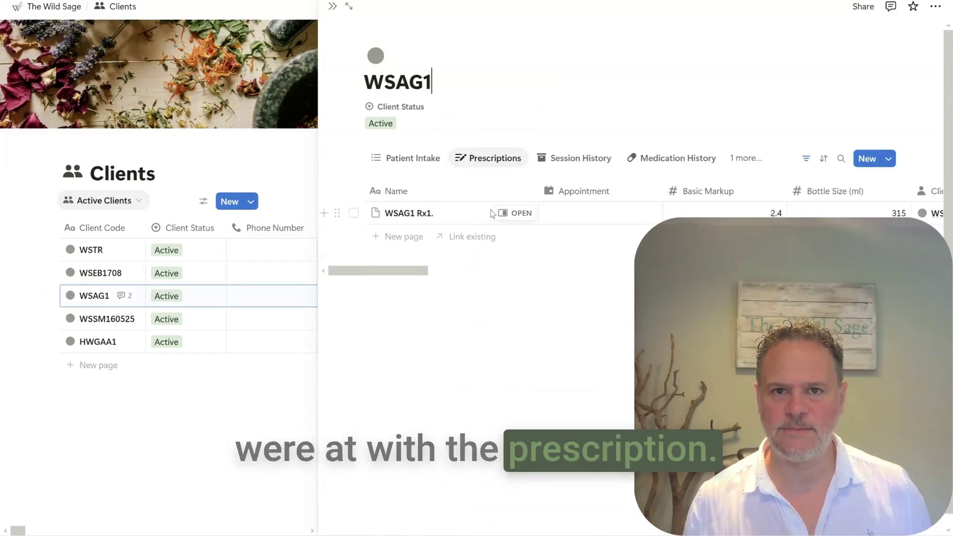
{"action": "left_click", "coordinate": [519, 213]}
{"action": "scroll", "coordinate": [540, 217], "scroll_direction": "down", "scroll_amount": 15}
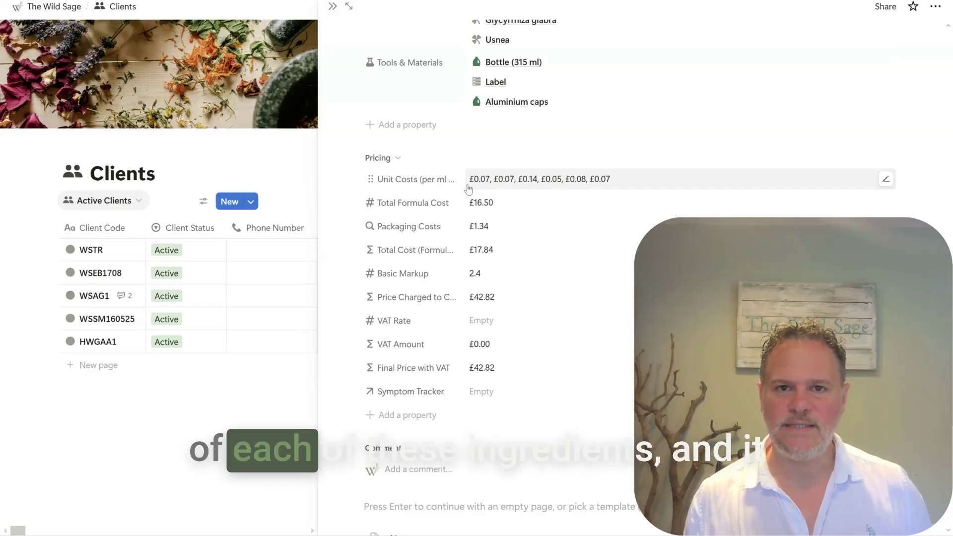
{"action": "scroll", "coordinate": [471, 187], "scroll_direction": "up", "scroll_amount": 2}
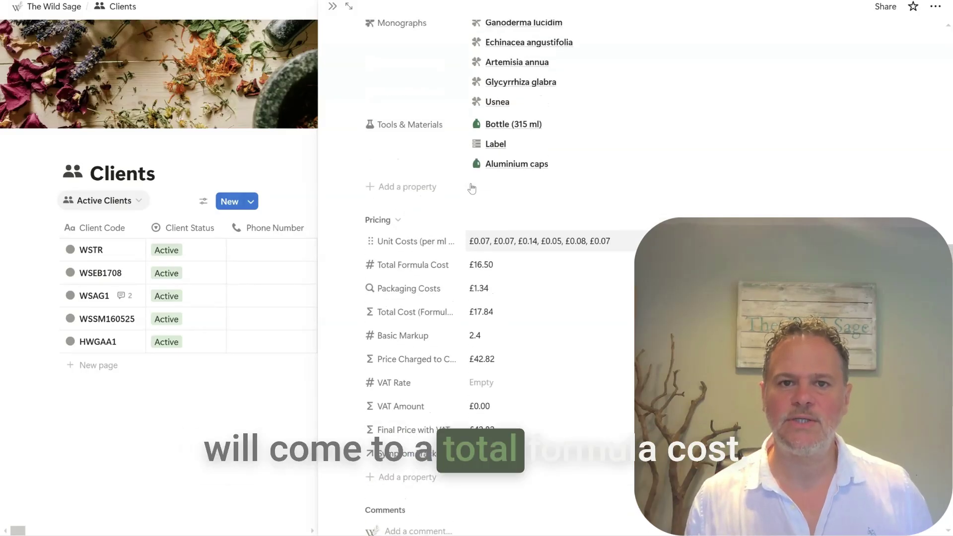
{"action": "scroll", "coordinate": [490, 277], "scroll_direction": "up", "scroll_amount": 2}
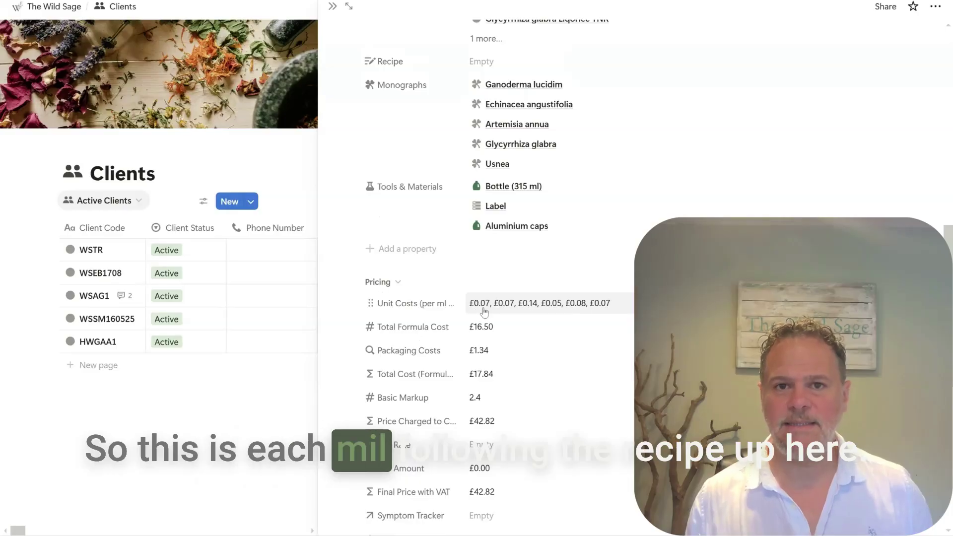
{"action": "scroll", "coordinate": [484, 311], "scroll_direction": "up", "scroll_amount": 10}
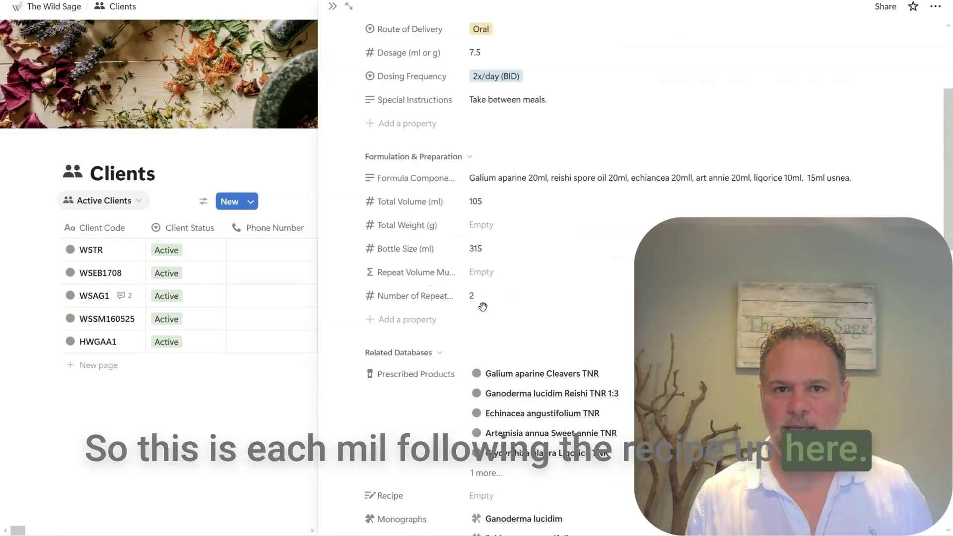
{"action": "scroll", "coordinate": [521, 243], "scroll_direction": "down", "scroll_amount": 4}
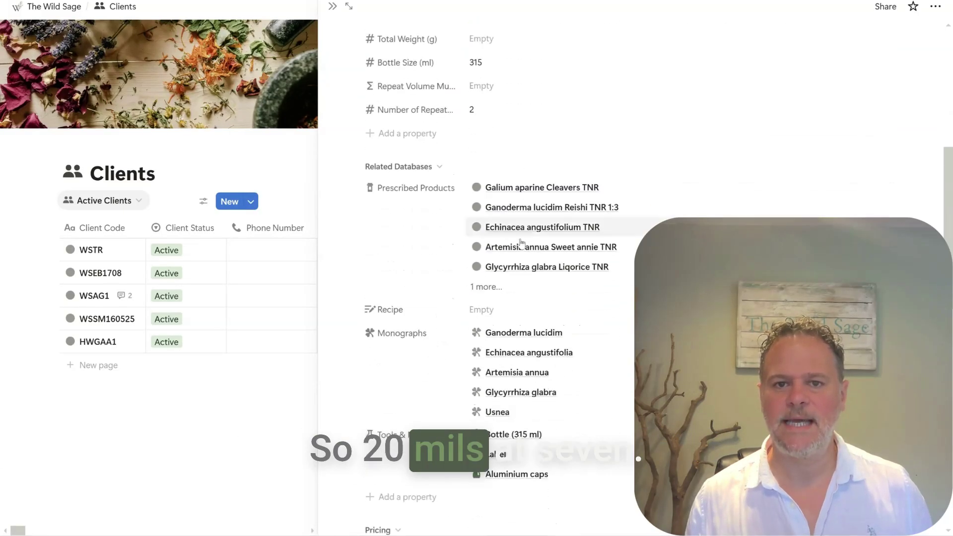
{"action": "scroll", "coordinate": [510, 358], "scroll_direction": "down", "scroll_amount": 3}
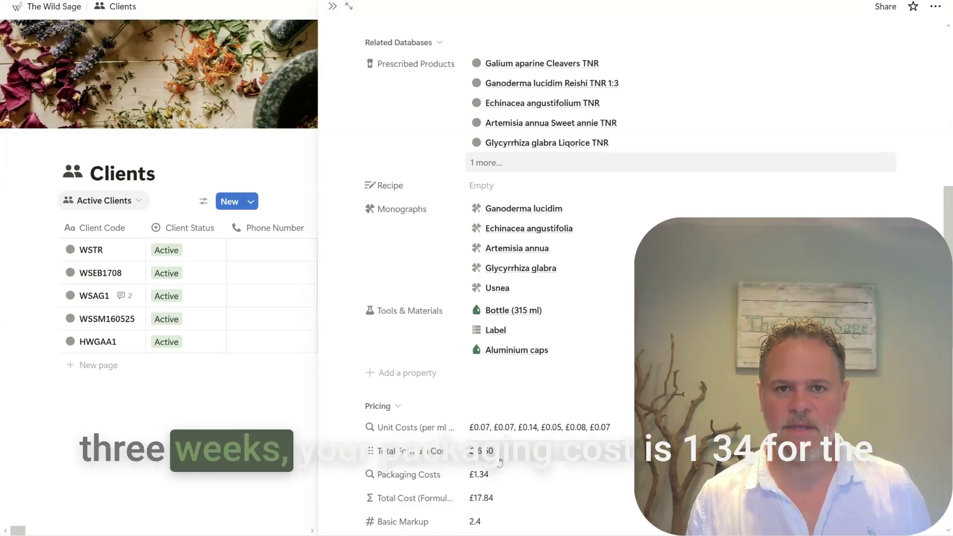
{"action": "scroll", "coordinate": [500, 462], "scroll_direction": "down", "scroll_amount": 3}
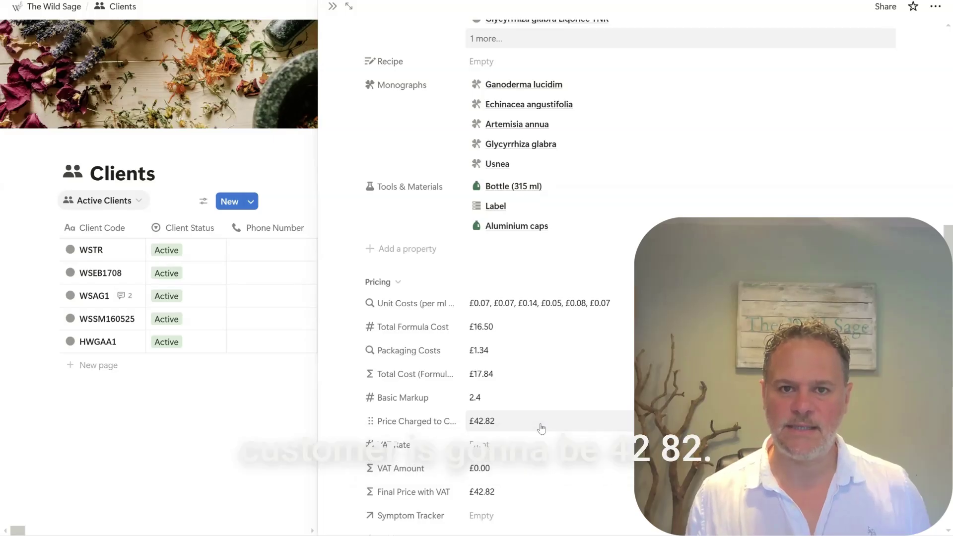
{"action": "scroll", "coordinate": [541, 428], "scroll_direction": "down", "scroll_amount": 3}
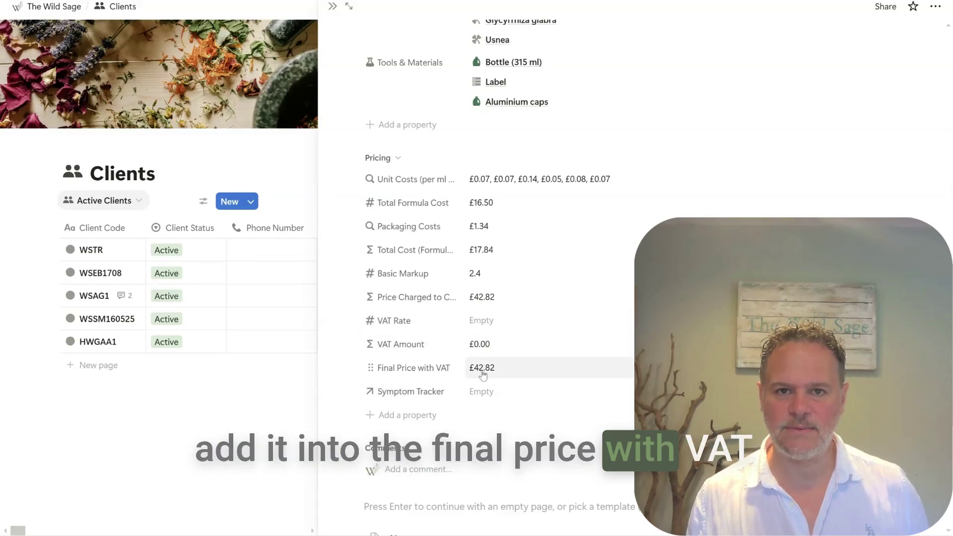
Return to the client's record and look through the session history, medication history and symptom tracker, including the first-row client's tracker.
{"action": "left_click", "coordinate": [290, 293]}
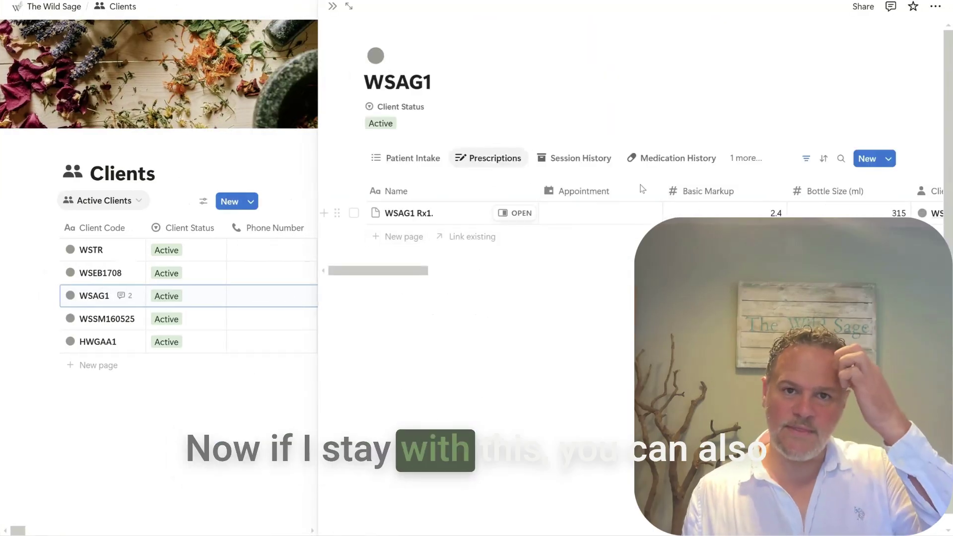
{"action": "left_click", "coordinate": [588, 165]}
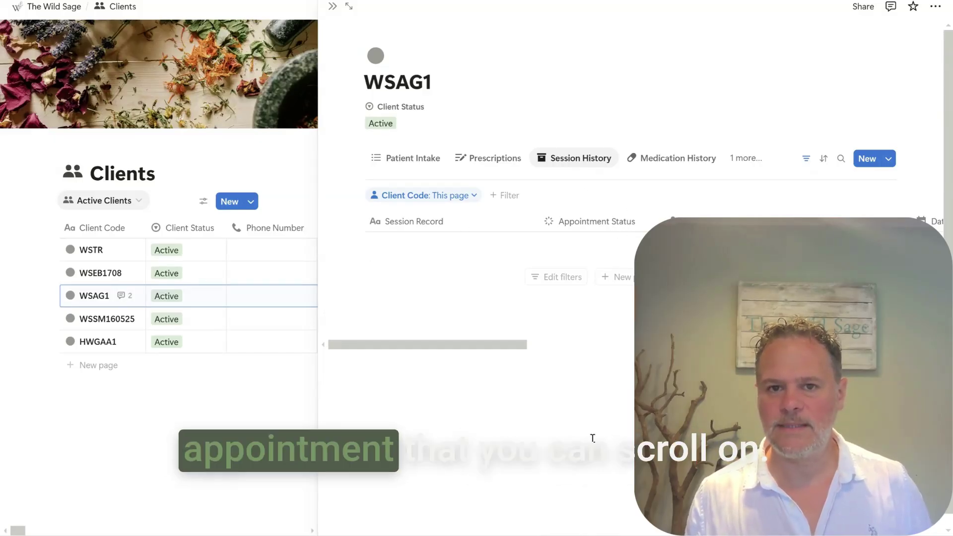
{"action": "left_click_drag", "start_coordinate": [478, 343], "coordinate": [608, 340]}
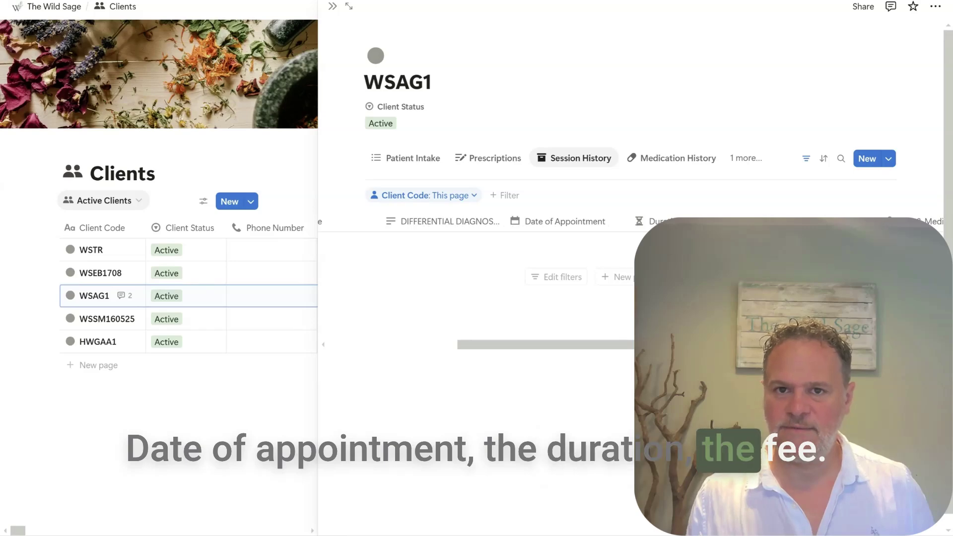
{"action": "left_click", "coordinate": [651, 160]}
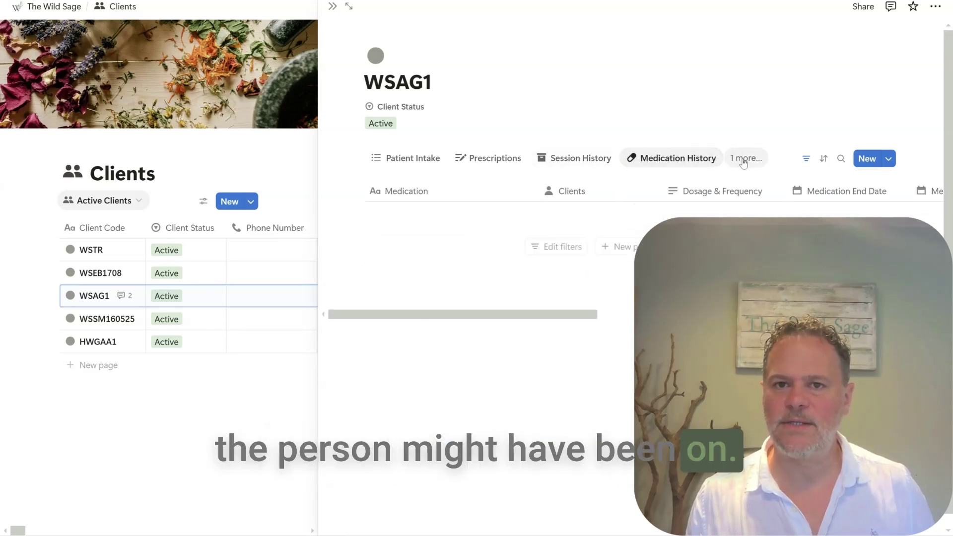
{"action": "left_click", "coordinate": [774, 275]}
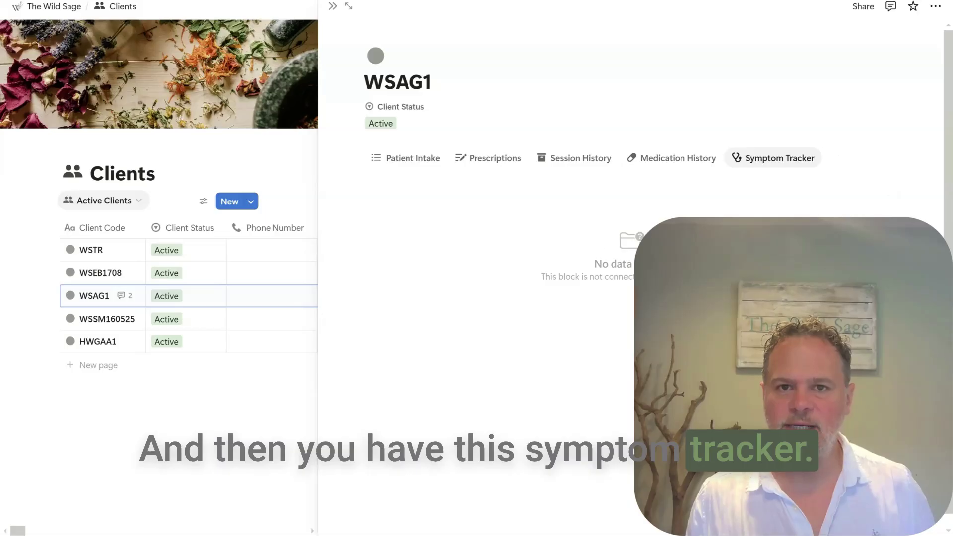
{"action": "left_click", "coordinate": [114, 255]}
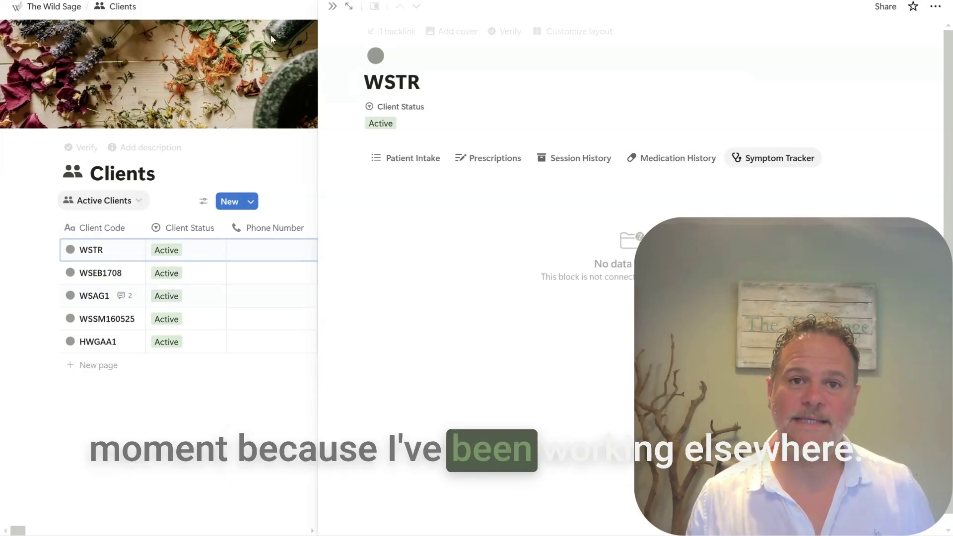
Leave the client record to view the Prescriptions database and browse all recipes in the Recipe Book.
{"action": "left_click", "coordinate": [331, 7]}
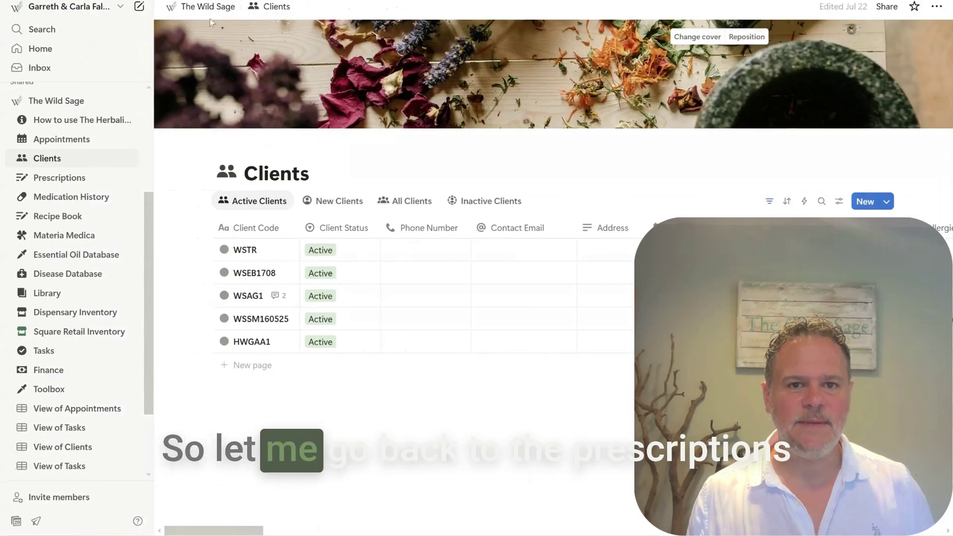
{"action": "left_click", "coordinate": [75, 183]}
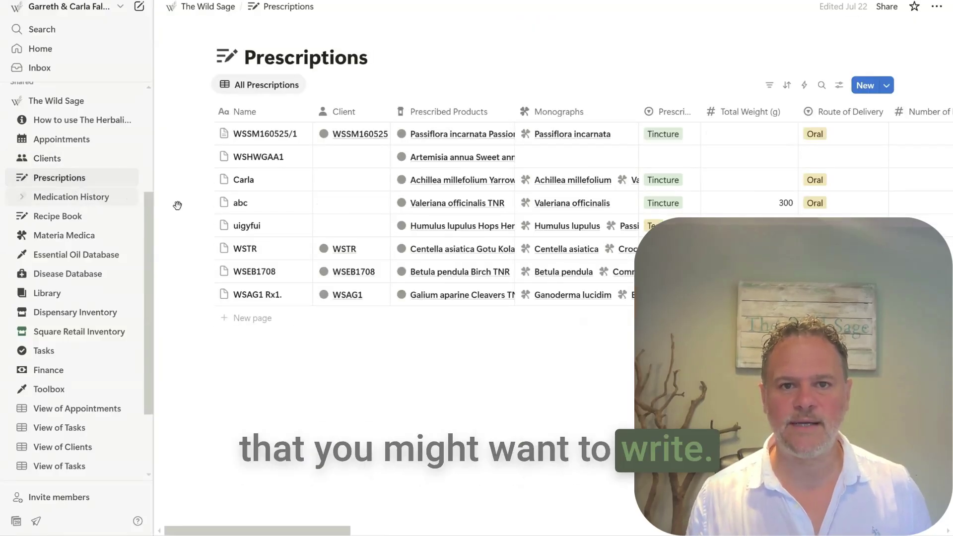
{"action": "left_click", "coordinate": [68, 215]}
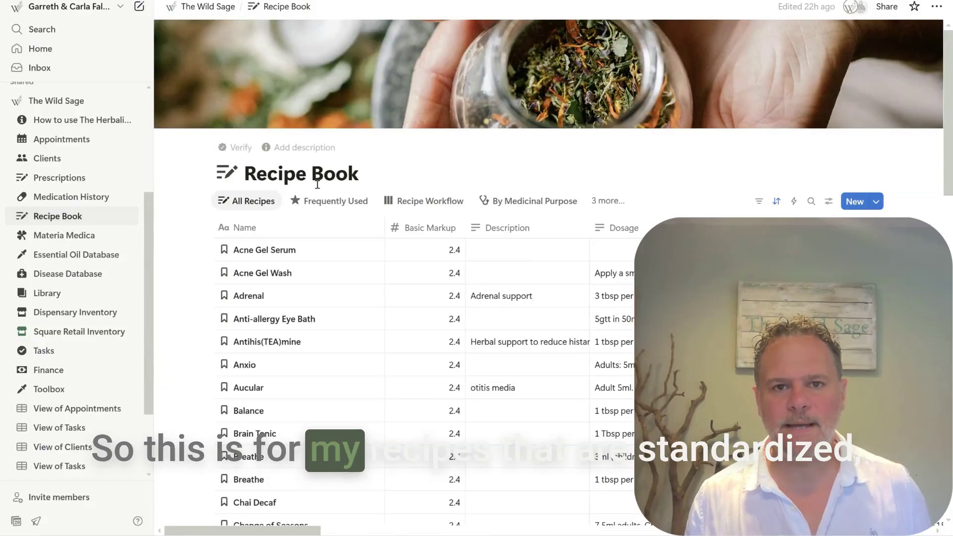
{"action": "scroll", "coordinate": [317, 184], "scroll_direction": "down", "scroll_amount": 3}
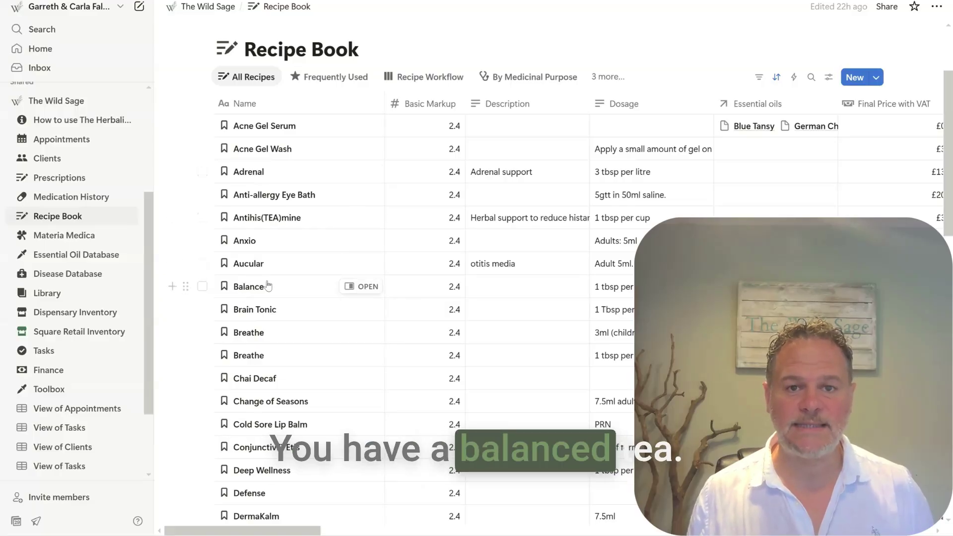
Open the Balance tea recipe and examine its full ingredient list, linked monographs, packaging, medicinal purpose, dosage and usage frequency.
{"action": "left_click", "coordinate": [352, 287]}
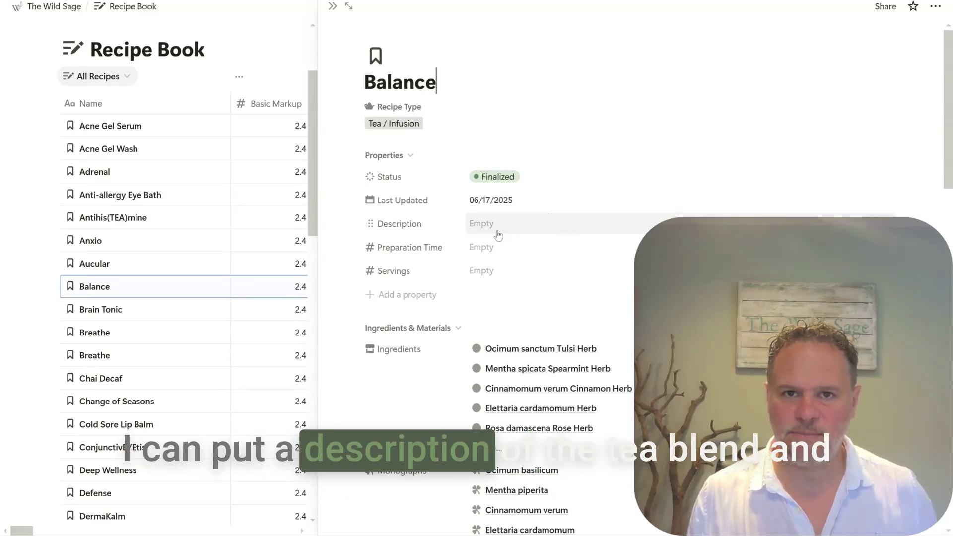
{"action": "scroll", "coordinate": [498, 234], "scroll_direction": "down", "scroll_amount": 4}
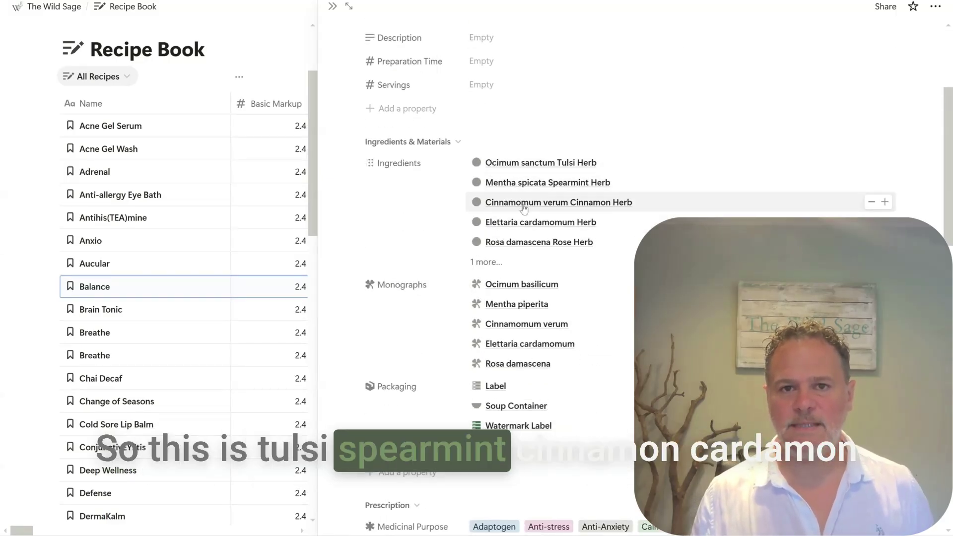
{"action": "left_click", "coordinate": [517, 257]}
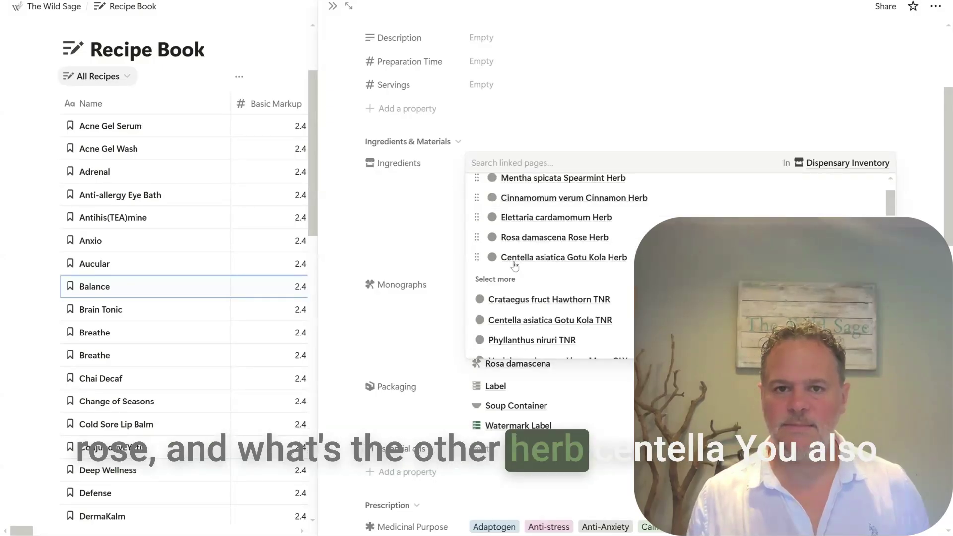
{"action": "left_click", "coordinate": [408, 212]}
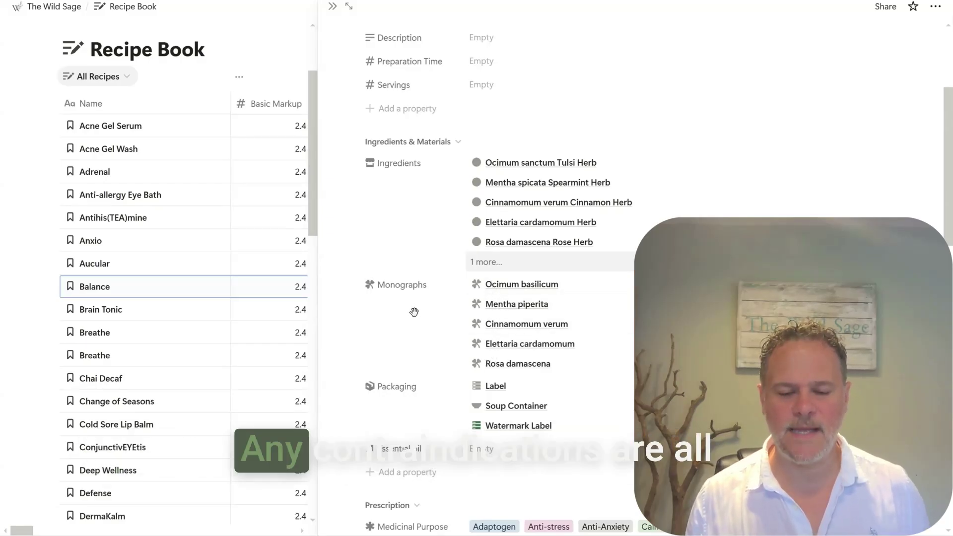
{"action": "scroll", "coordinate": [414, 311], "scroll_direction": "down", "scroll_amount": 3}
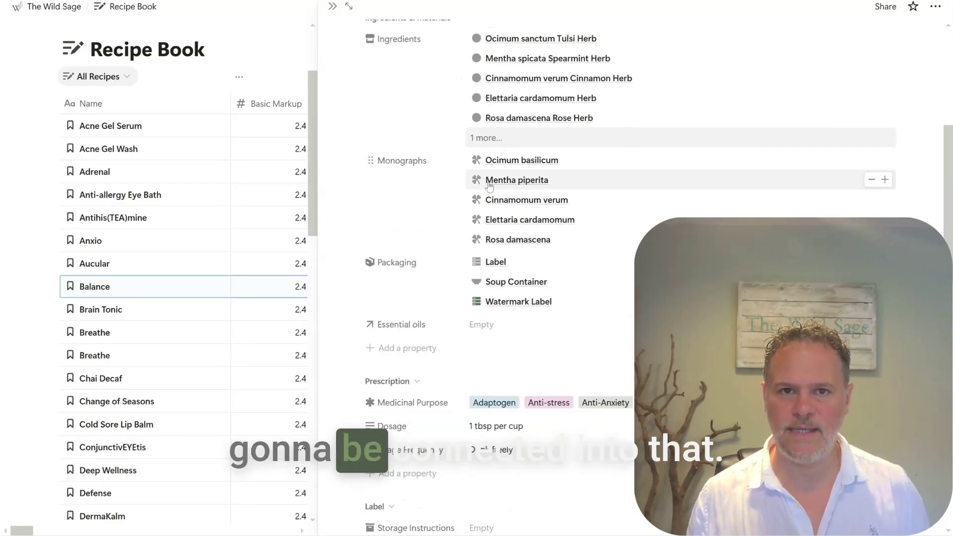
{"action": "scroll", "coordinate": [391, 213], "scroll_direction": "down", "scroll_amount": 2}
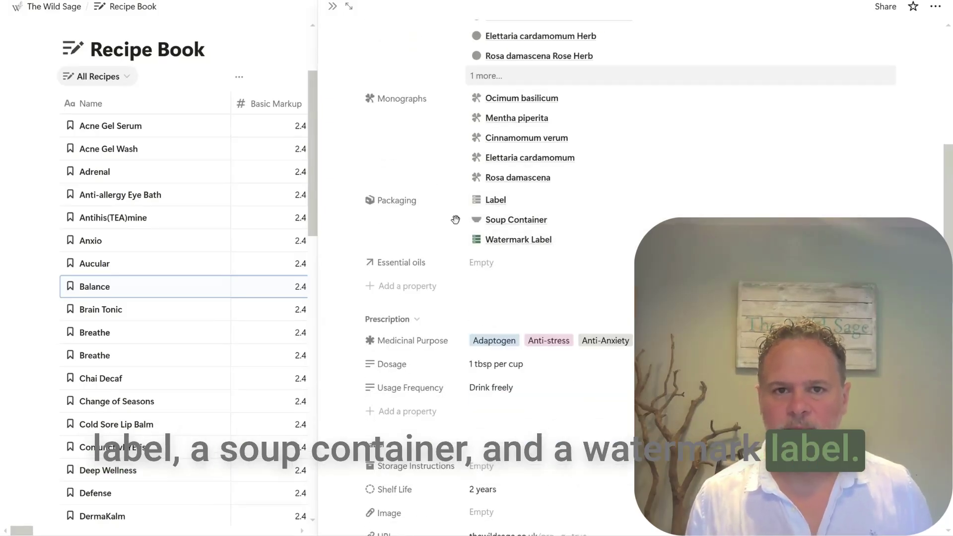
{"action": "scroll", "coordinate": [455, 219], "scroll_direction": "down", "scroll_amount": 4}
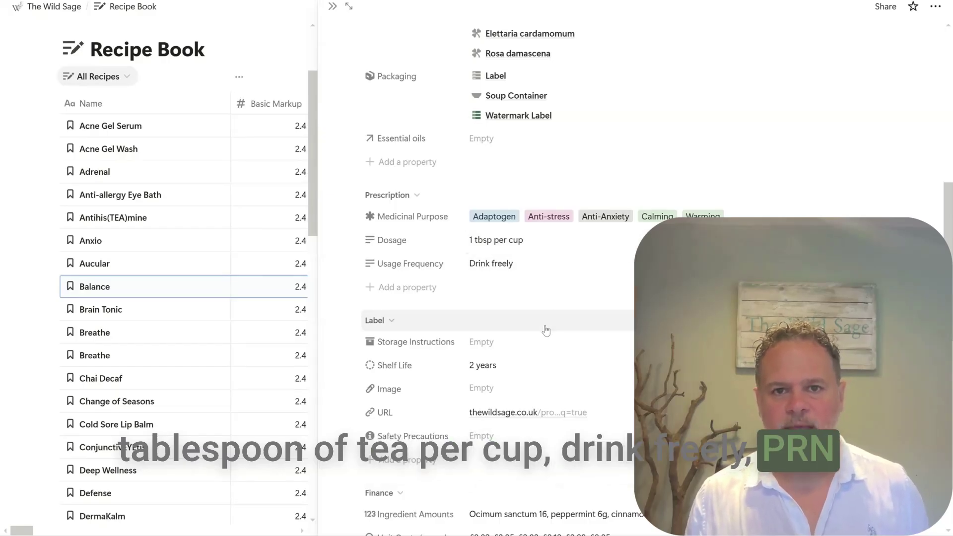
Set the Balance recipe's storage instructions to "Keep away from children and pets. Sore in a place away from direct sunlight & humidity.".
{"action": "scroll", "coordinate": [546, 330], "scroll_direction": "down", "scroll_amount": 3}
{"action": "left_click", "coordinate": [544, 220]}
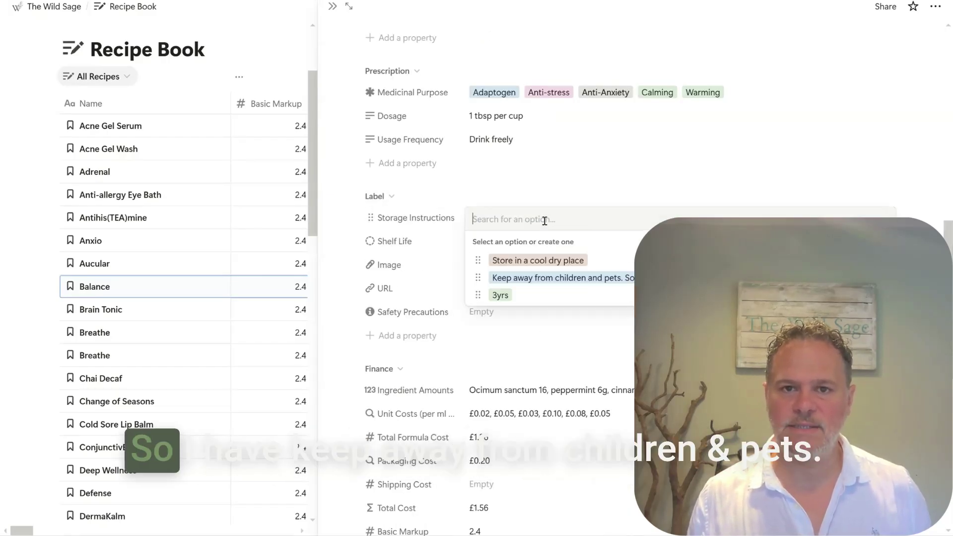
{"action": "left_click", "coordinate": [564, 278]}
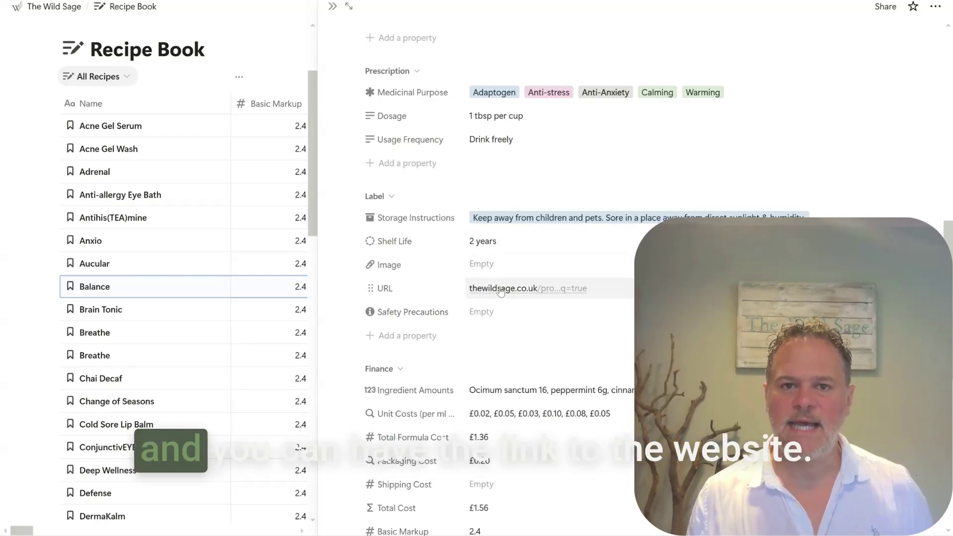
Follow the Balance recipe's website link to view its product page, and return to the recipe in Notion.
{"action": "left_click", "coordinate": [531, 292]}
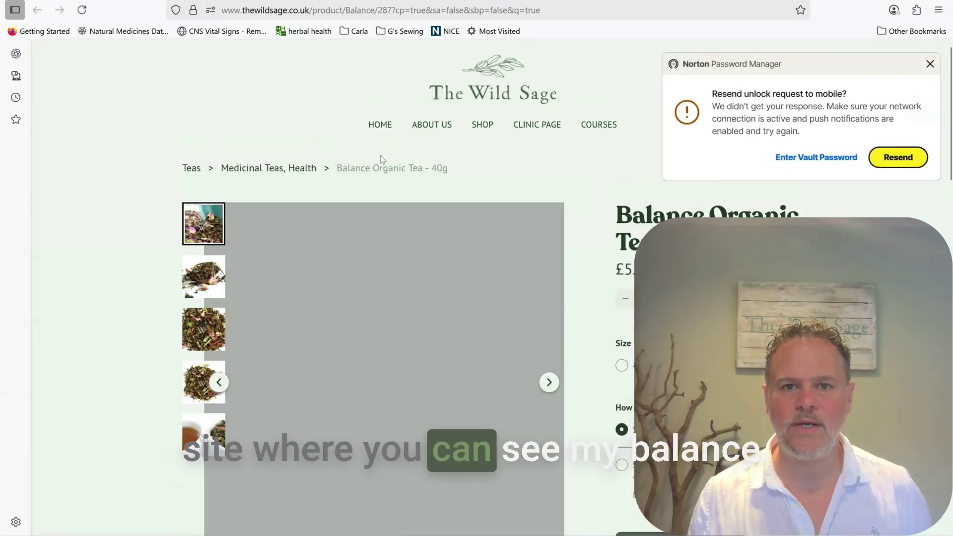
{"action": "scroll", "coordinate": [359, 265], "scroll_direction": "down", "scroll_amount": 2}
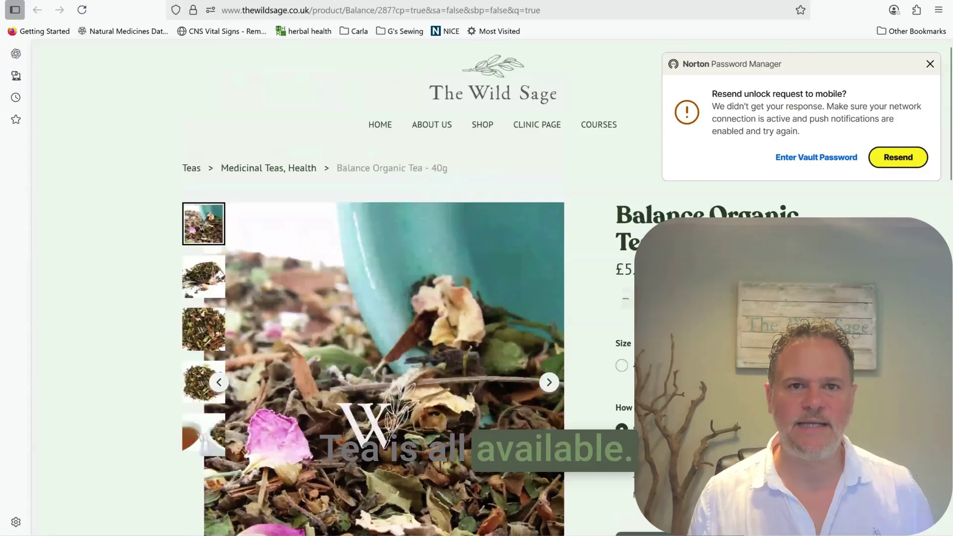
{"action": "left_click", "coordinate": [112, 1]}
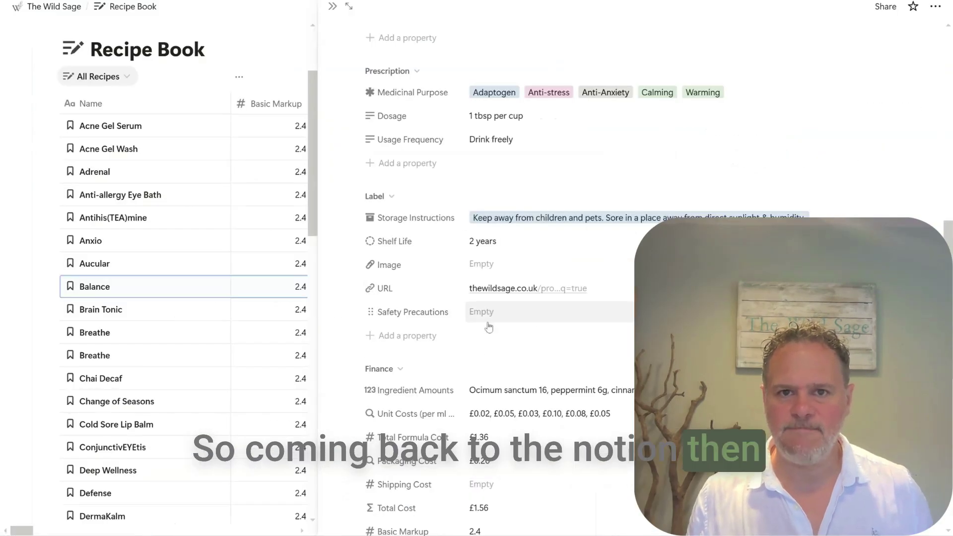
Review the Balance recipe's safety precautions and finance details from ingredient amounts to the final price with VAT, and close the recipe.
{"action": "scroll", "coordinate": [489, 327], "scroll_direction": "down", "scroll_amount": 2}
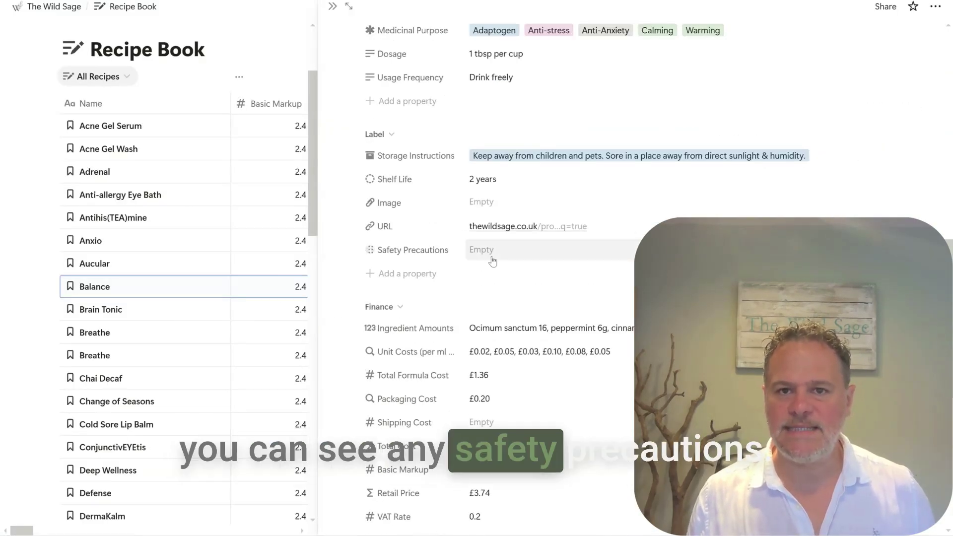
{"action": "scroll", "coordinate": [495, 259], "scroll_direction": "down", "scroll_amount": 4}
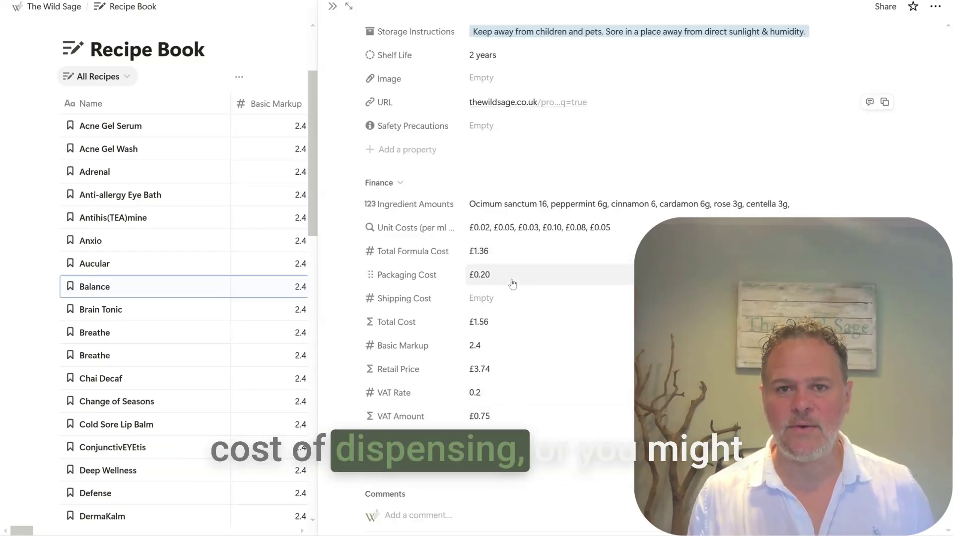
{"action": "scroll", "coordinate": [510, 353], "scroll_direction": "down", "scroll_amount": 1}
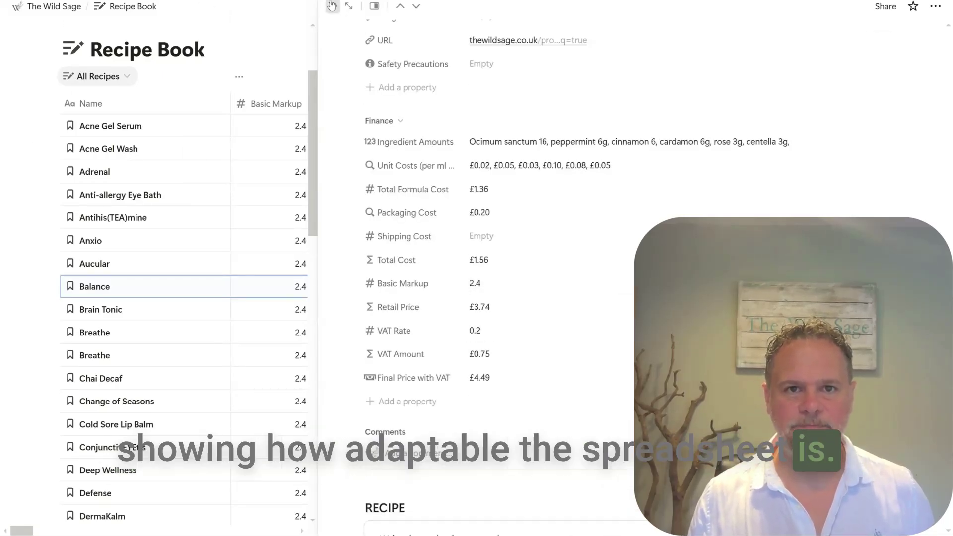
{"action": "left_click", "coordinate": [331, 6]}
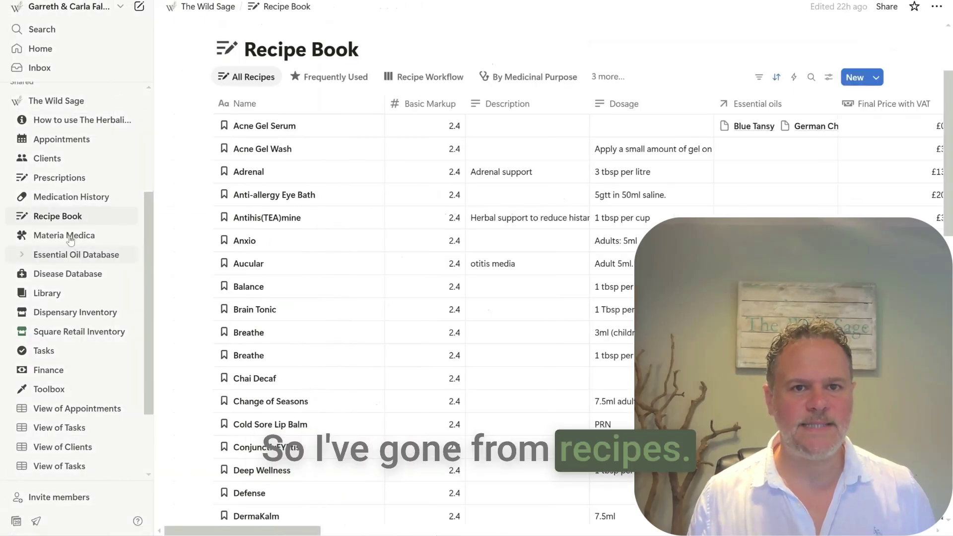
Open the Materia Medica database and browse all herbs by their Latin and English names.
{"action": "left_click", "coordinate": [69, 237]}
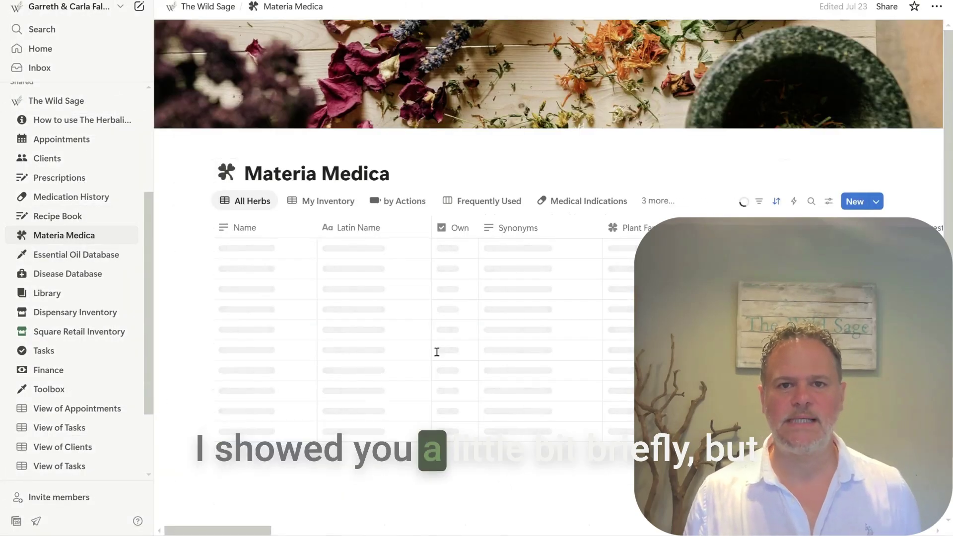
{"action": "scroll", "coordinate": [479, 285], "scroll_direction": "down", "scroll_amount": 5}
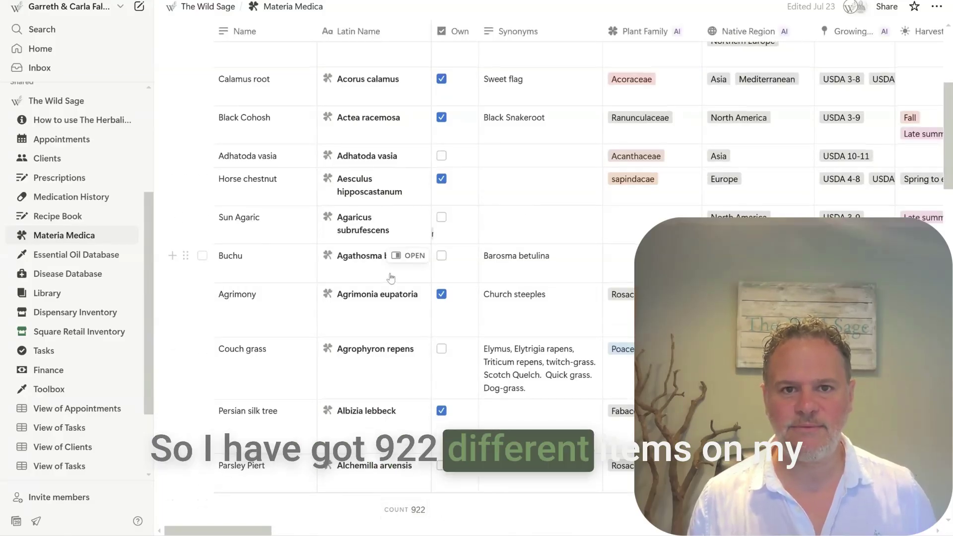
{"action": "scroll", "coordinate": [393, 289], "scroll_direction": "down", "scroll_amount": 15}
{"action": "scroll", "coordinate": [392, 278], "scroll_direction": "down", "scroll_amount": 3}
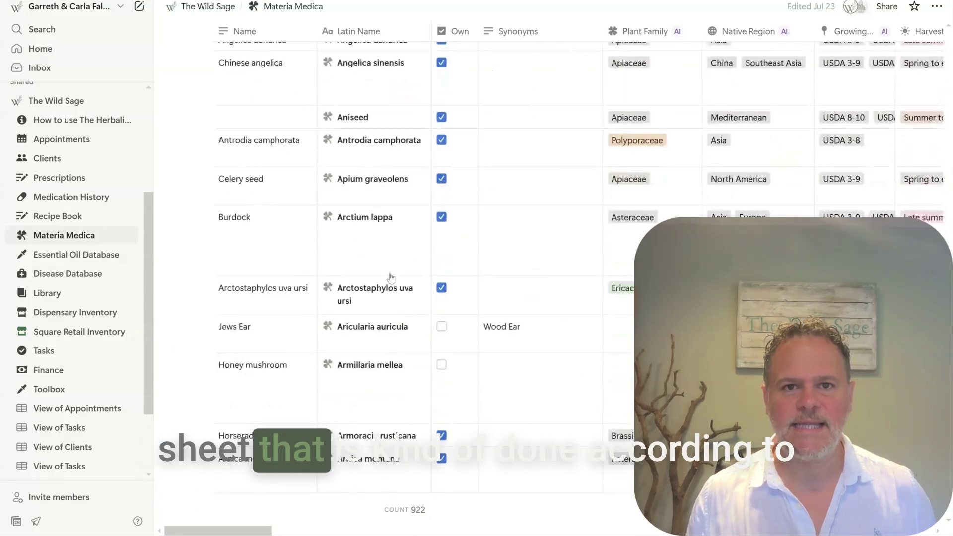
{"action": "scroll", "coordinate": [387, 277], "scroll_direction": "up", "scroll_amount": 20}
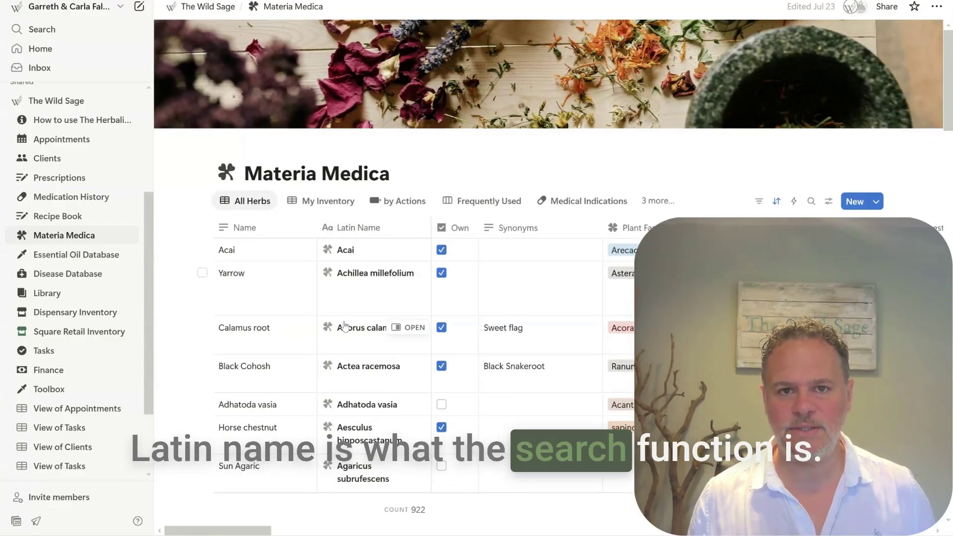
{"action": "scroll", "coordinate": [268, 300], "scroll_direction": "down", "scroll_amount": 2}
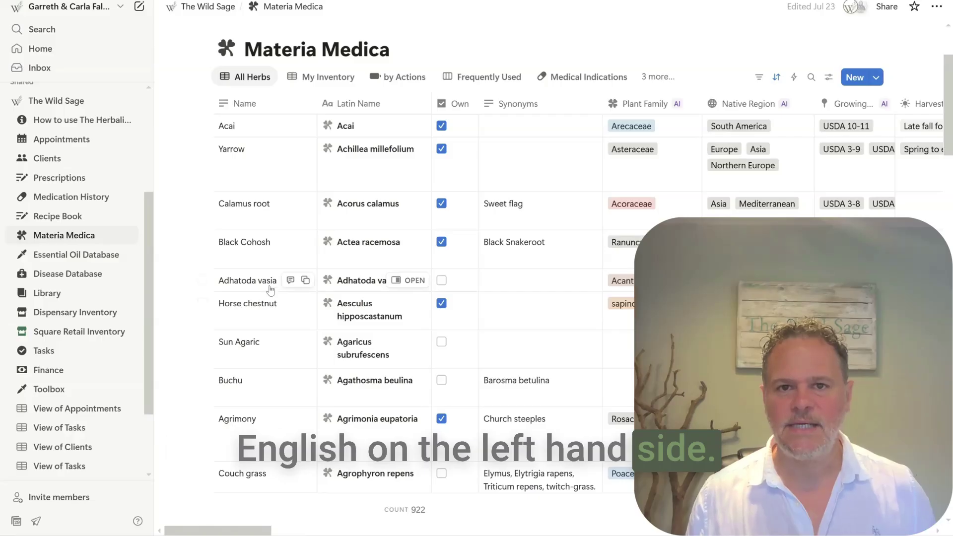
Open the Achillea millefolium monograph and inspect its general information and complete list of active compounds.
{"action": "left_click", "coordinate": [395, 149]}
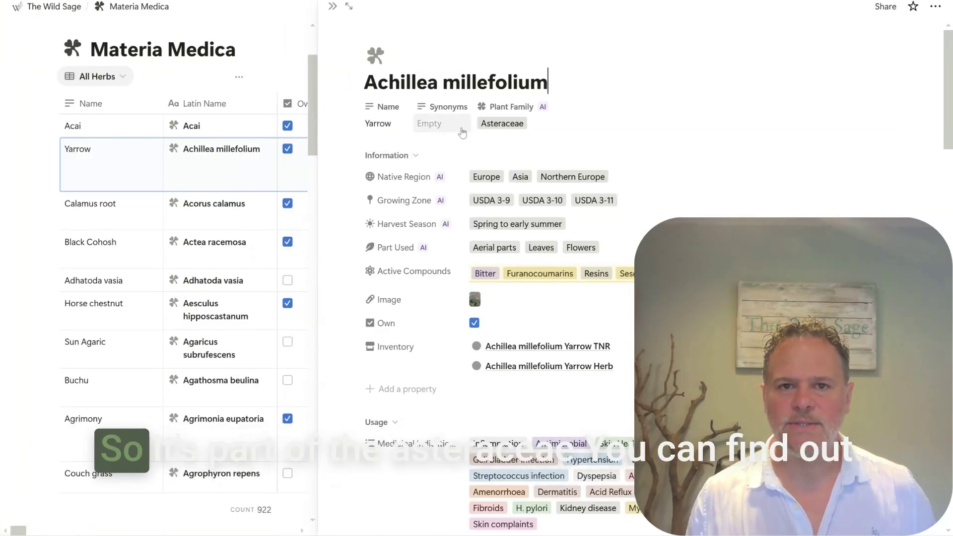
{"action": "scroll", "coordinate": [496, 124], "scroll_direction": "down", "scroll_amount": 1}
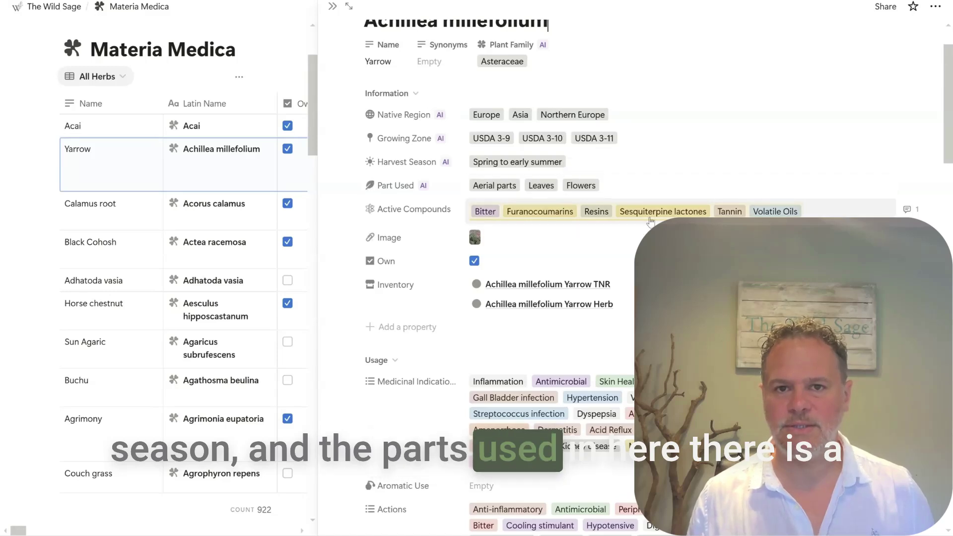
{"action": "left_click", "coordinate": [817, 214]}
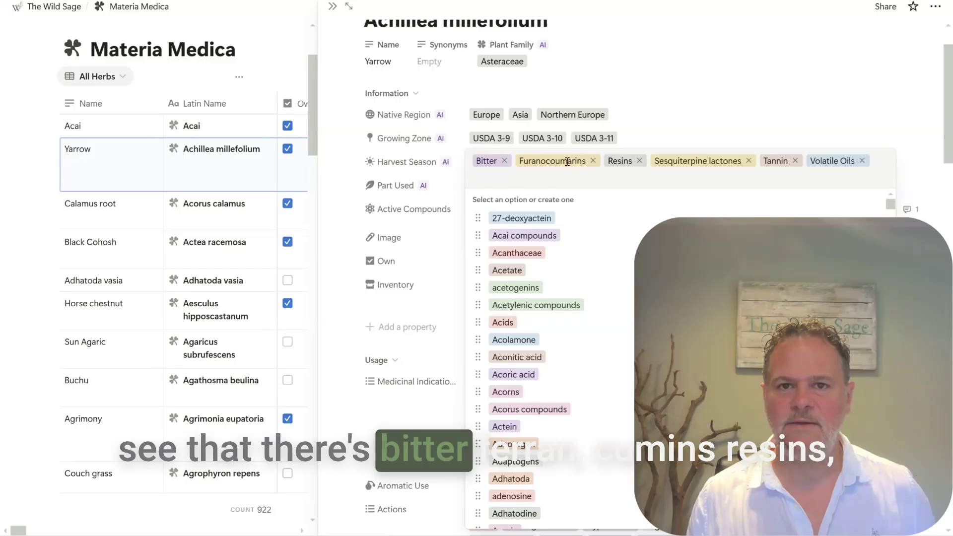
{"action": "left_click", "coordinate": [698, 91]}
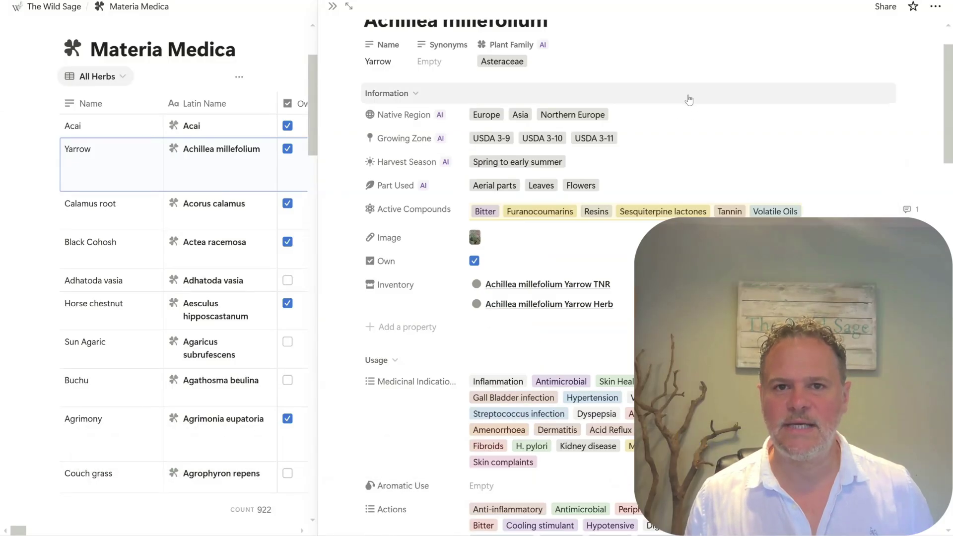
Examine the Achillea millefolium inventory links, medicinal indications, actions, energetics and precautions.
{"action": "scroll", "coordinate": [576, 223], "scroll_direction": "down", "scroll_amount": 3}
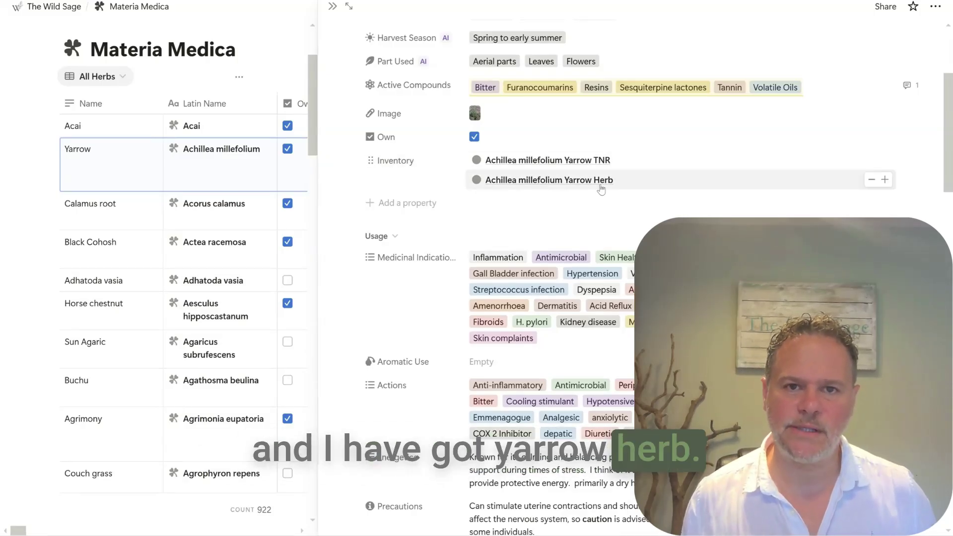
{"action": "scroll", "coordinate": [579, 307], "scroll_direction": "down", "scroll_amount": 1}
{"action": "scroll", "coordinate": [575, 292], "scroll_direction": "down", "scroll_amount": 1}
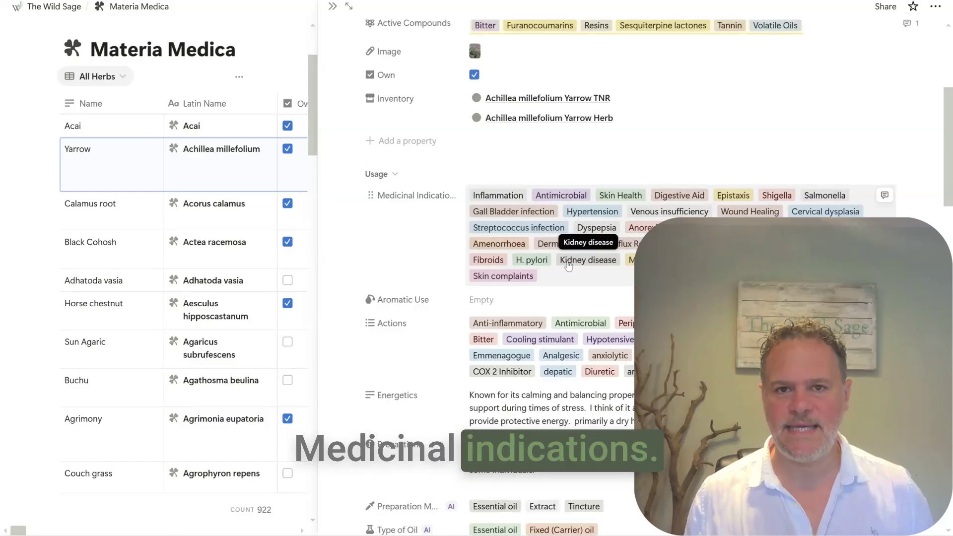
{"action": "scroll", "coordinate": [497, 277], "scroll_direction": "down", "scroll_amount": 2}
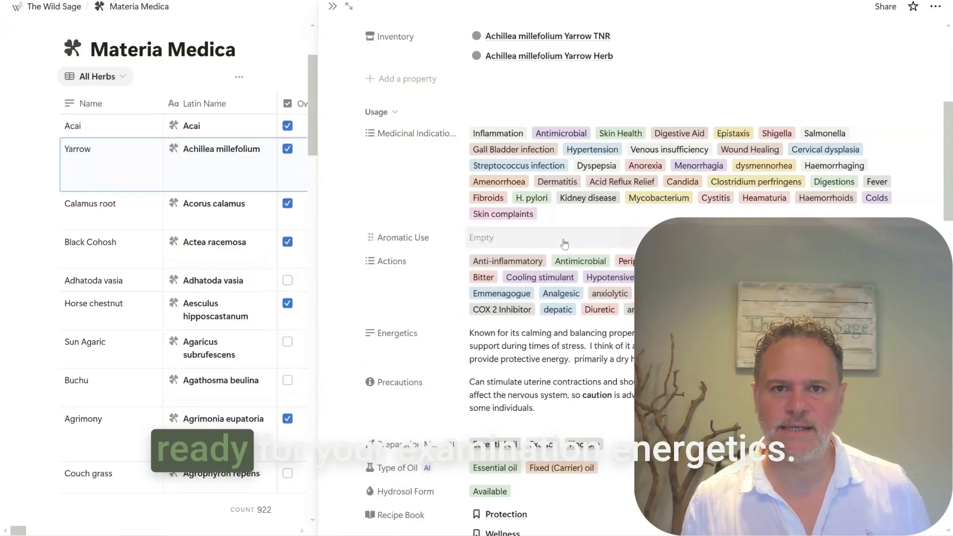
{"action": "scroll", "coordinate": [564, 243], "scroll_direction": "down", "scroll_amount": 3}
{"action": "scroll", "coordinate": [379, 237], "scroll_direction": "down", "scroll_amount": 2}
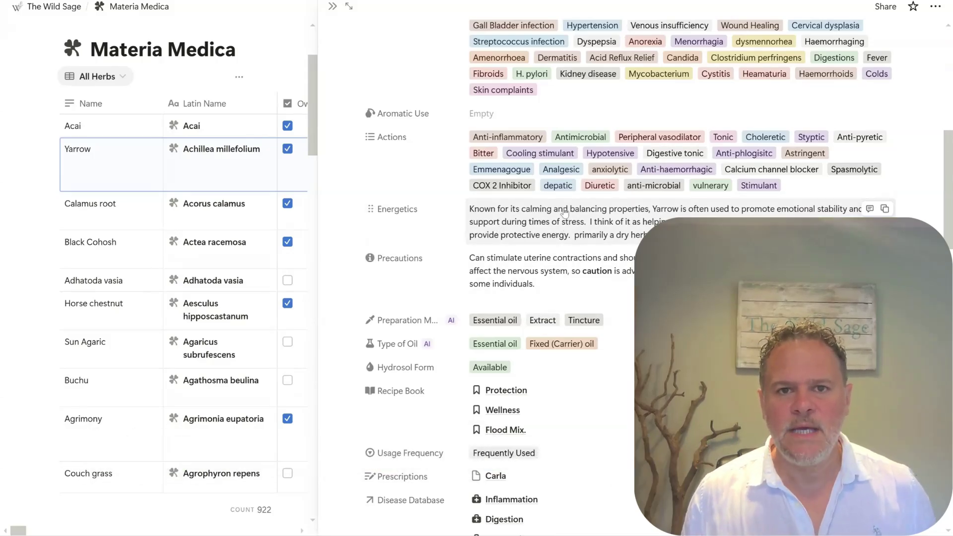
Add Tea to the preparation methods of the Achillea millefolium monograph.
{"action": "scroll", "coordinate": [564, 212], "scroll_direction": "down", "scroll_amount": 3}
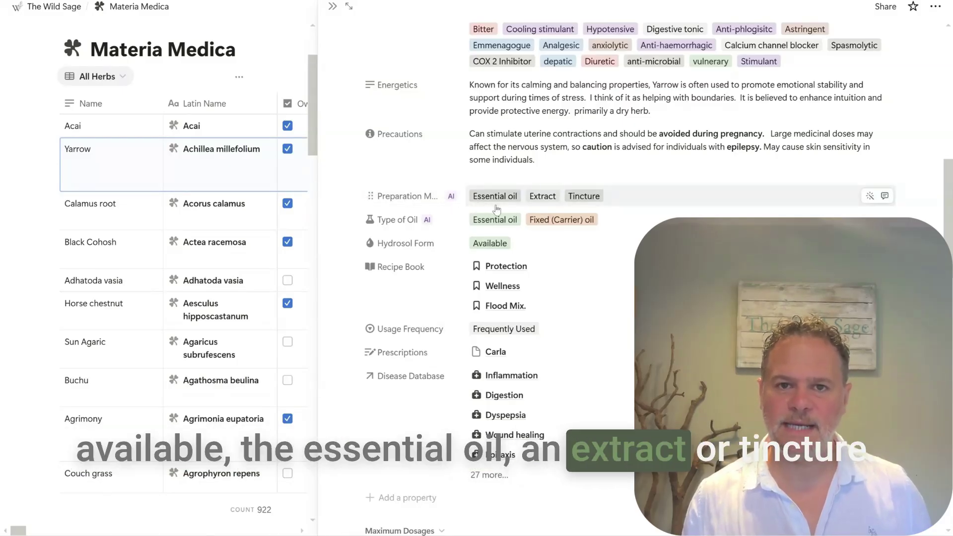
{"action": "left_click", "coordinate": [728, 207]}
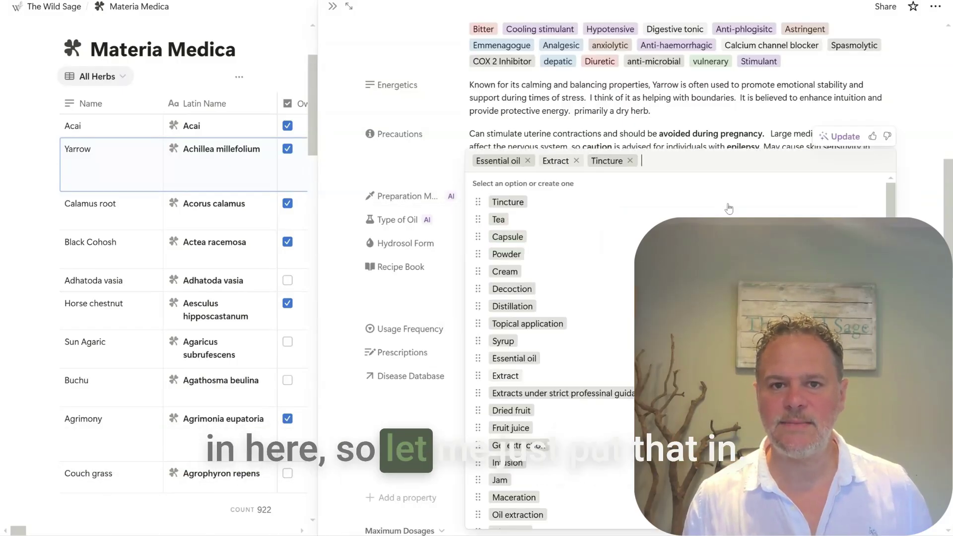
{"action": "left_click", "coordinate": [499, 219]}
{"action": "left_click", "coordinate": [436, 180]}
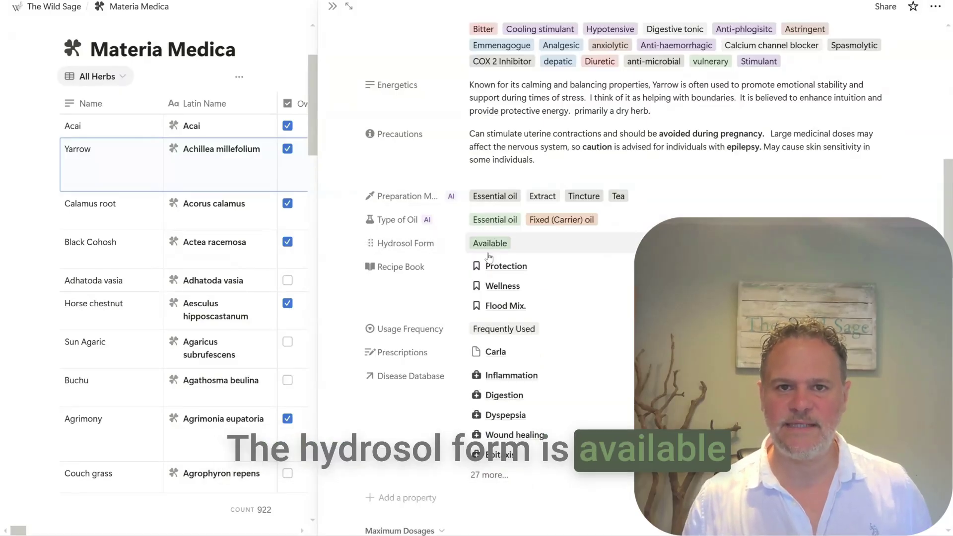
Review the linked recipes and prescriptions of Achillea millefolium and expand its full list of related diseases.
{"action": "scroll", "coordinate": [484, 268], "scroll_direction": "down", "scroll_amount": 3}
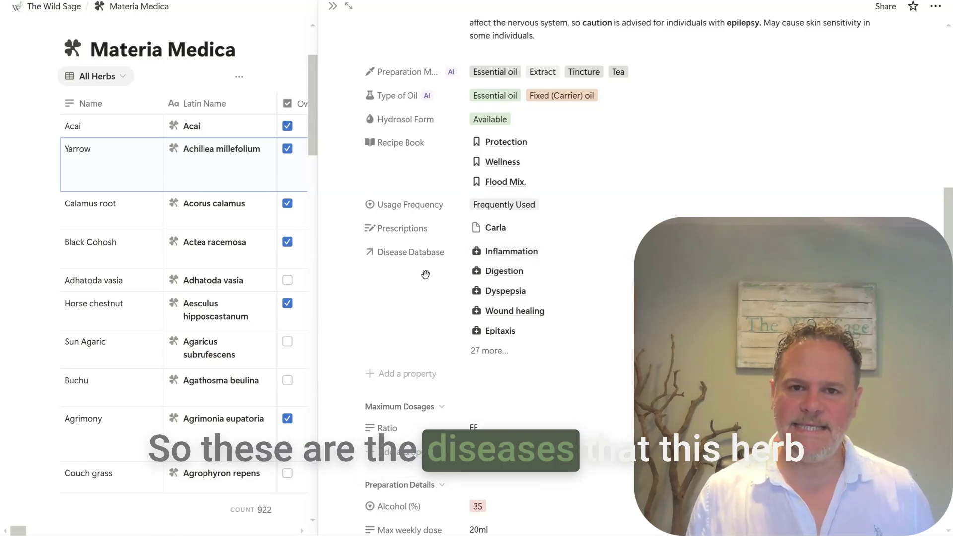
{"action": "scroll", "coordinate": [426, 274], "scroll_direction": "down", "scroll_amount": 3}
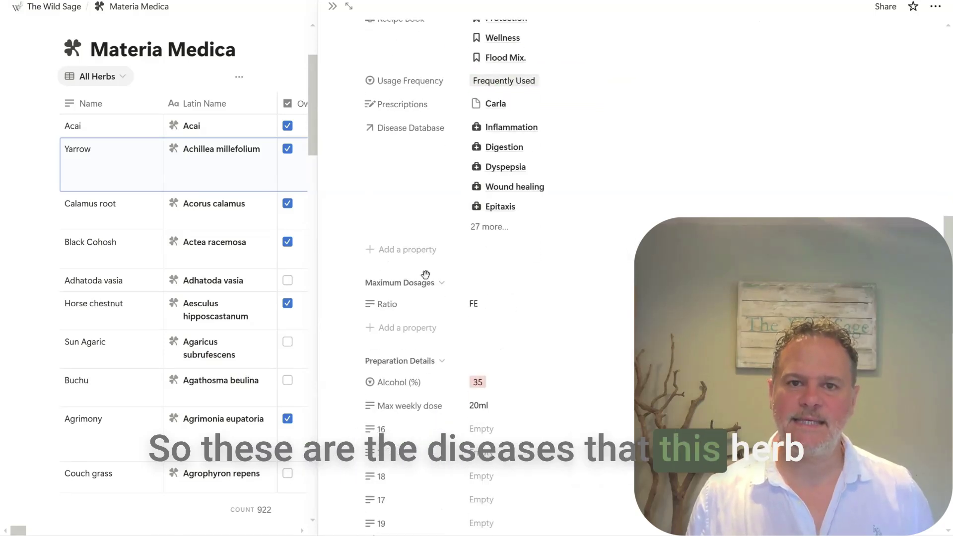
{"action": "left_click", "coordinate": [491, 226]}
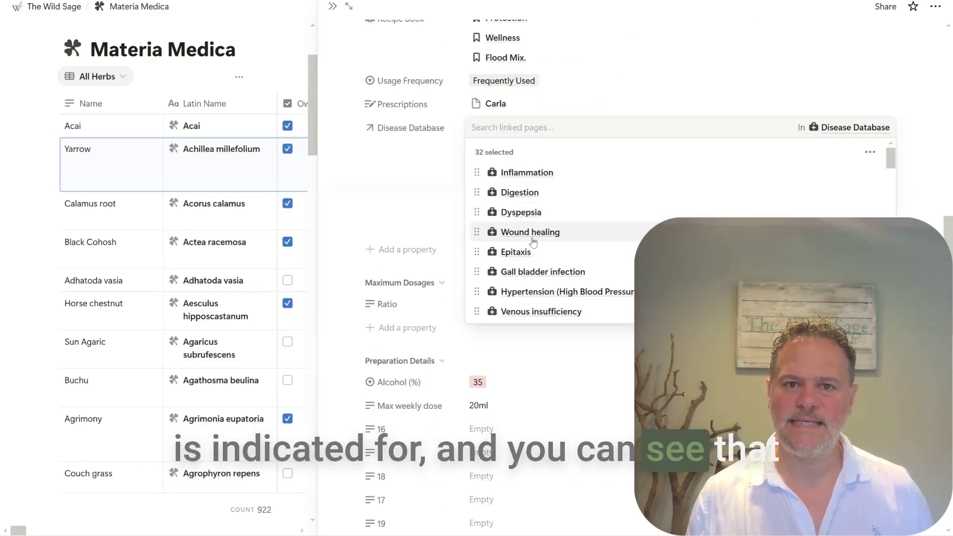
Read through the Achillea millefolium linked disease list, close it, and examine the maximum dosages and preparation details.
{"action": "scroll", "coordinate": [538, 295], "scroll_direction": "down", "scroll_amount": 10}
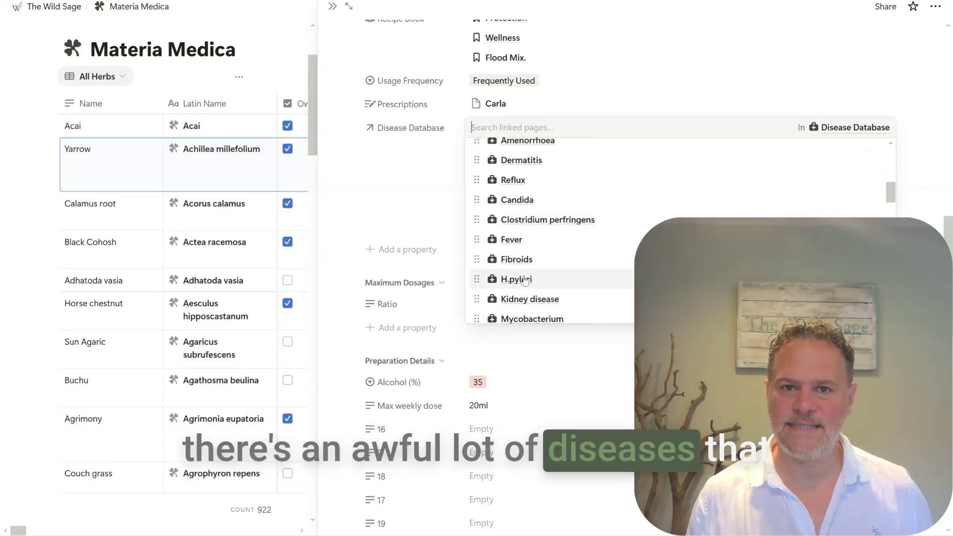
{"action": "left_click", "coordinate": [449, 142]}
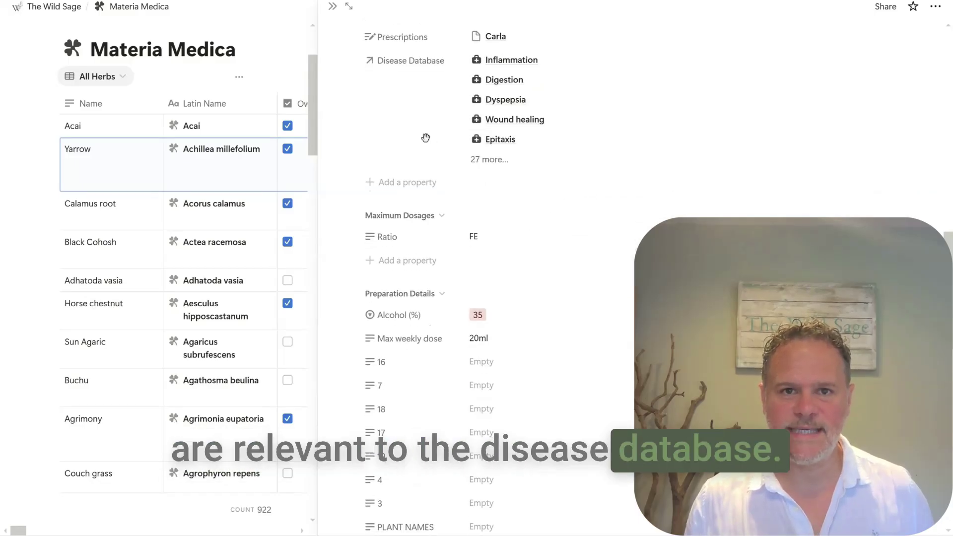
{"action": "scroll", "coordinate": [425, 136], "scroll_direction": "down", "scroll_amount": 5}
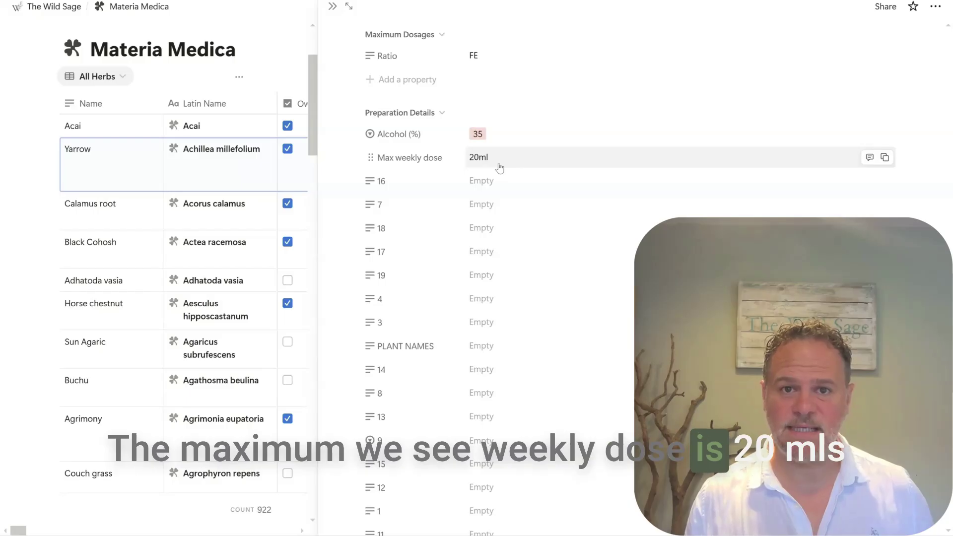
{"action": "scroll", "coordinate": [499, 169], "scroll_direction": "down", "scroll_amount": 7}
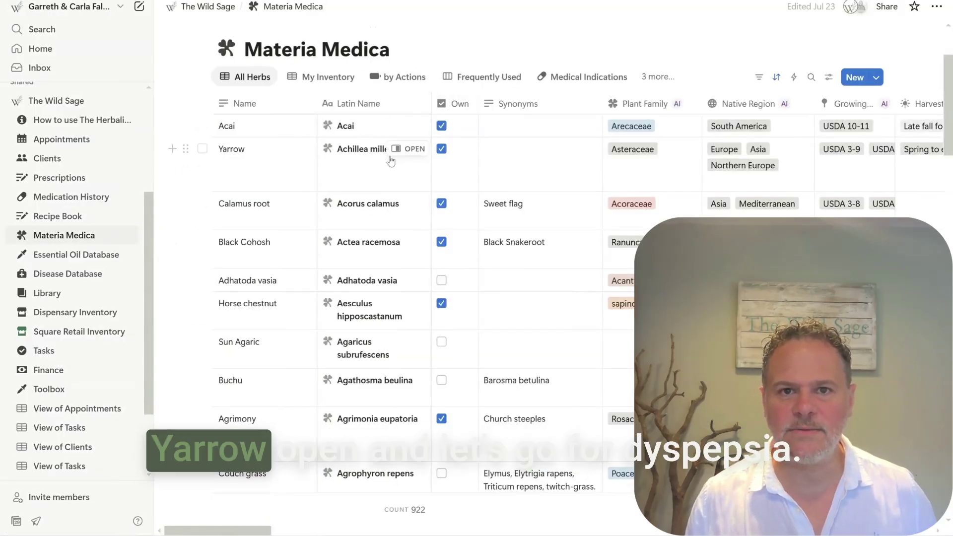
Open the Dyspepsia record linked in the Achillea millefolium monograph and inspect its complete list of root causes.
{"action": "left_click", "coordinate": [404, 149]}
{"action": "scroll", "coordinate": [564, 188], "scroll_direction": "down", "scroll_amount": 3}
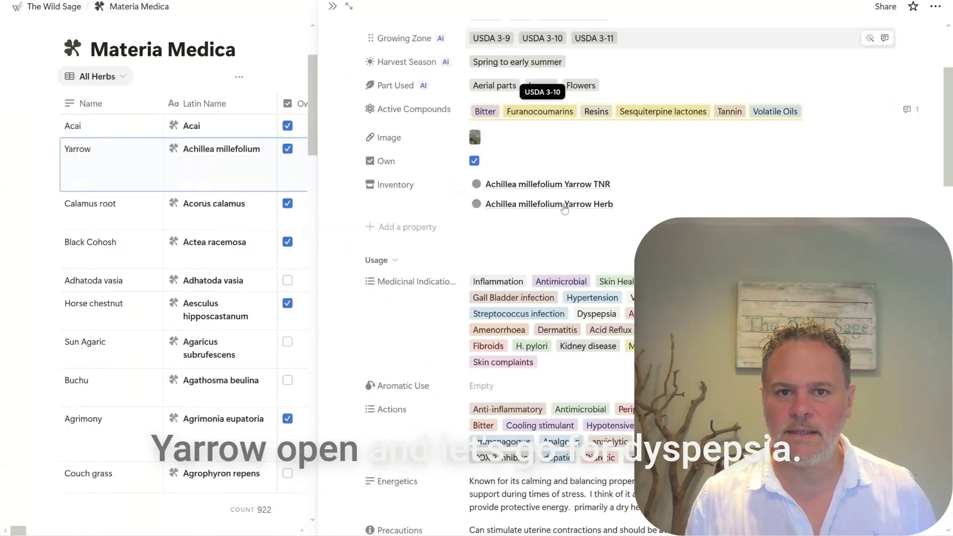
{"action": "scroll", "coordinate": [564, 207], "scroll_direction": "down", "scroll_amount": 8}
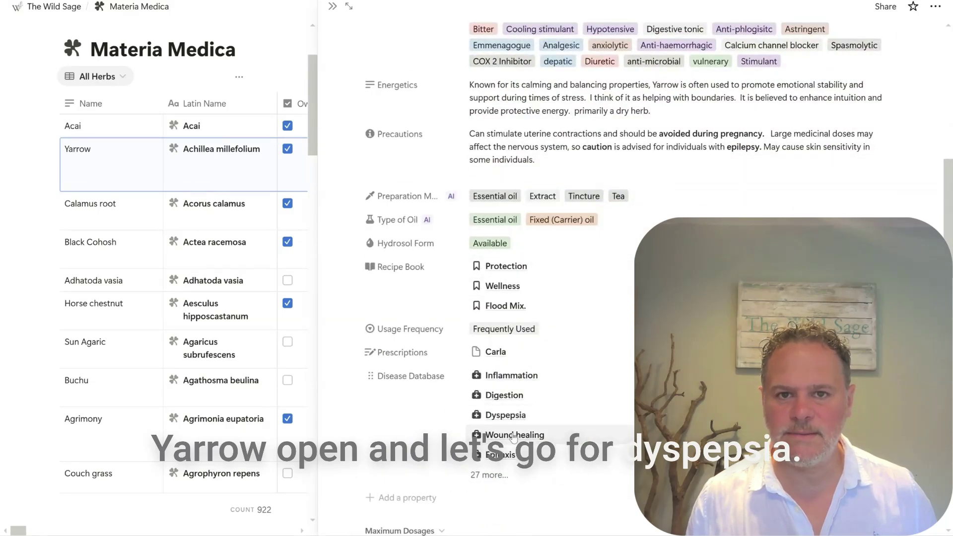
{"action": "left_click", "coordinate": [504, 415]}
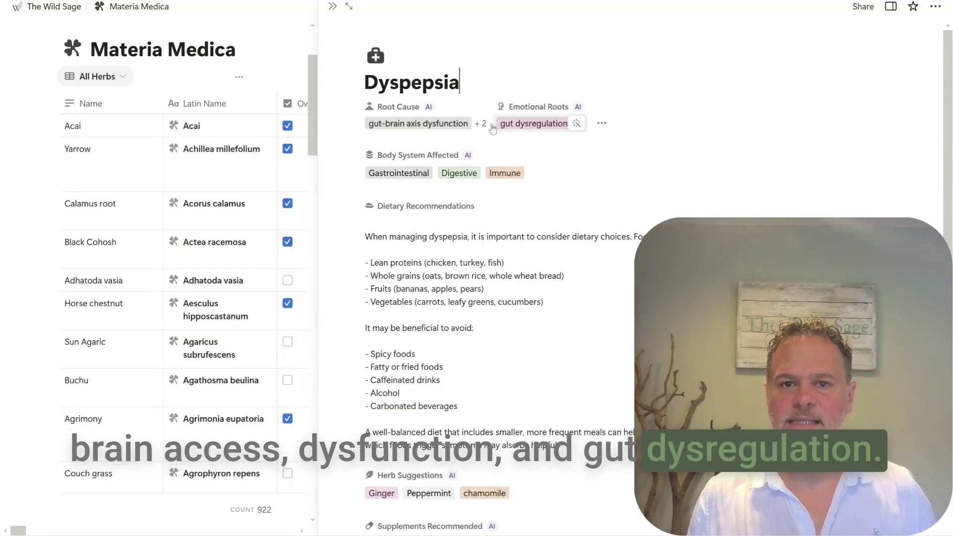
{"action": "left_click", "coordinate": [409, 127]}
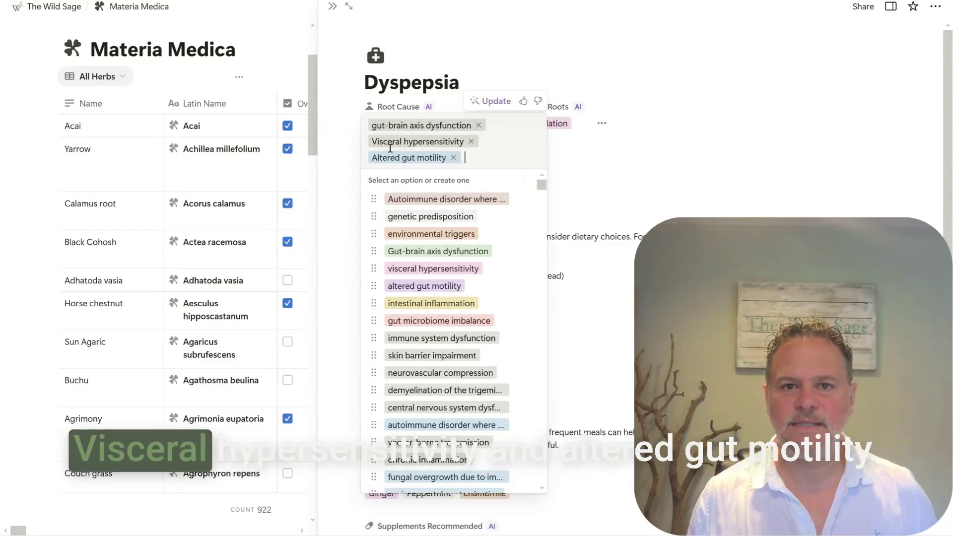
{"action": "left_click", "coordinate": [346, 133]}
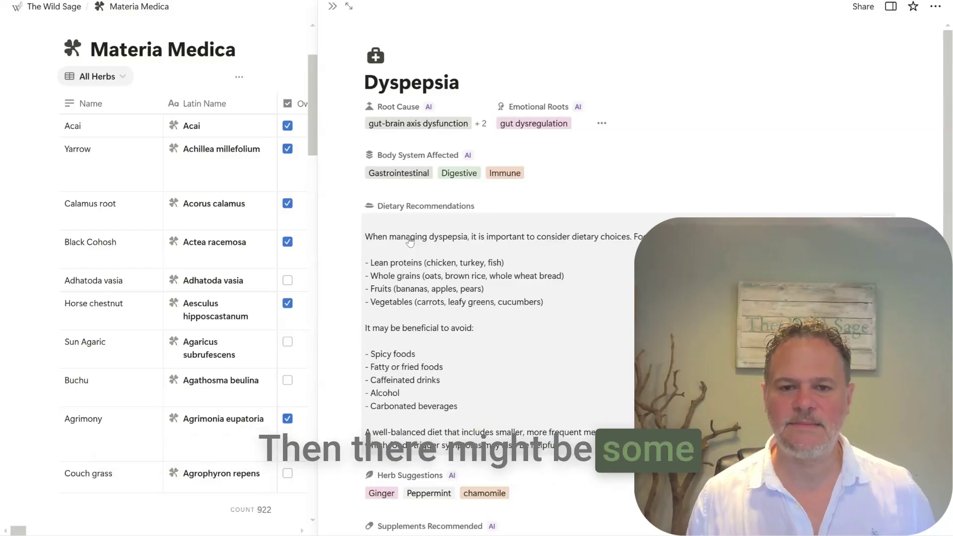
Review the dietary, herb, supplement and lifestyle recommendations in the Dyspepsia record.
{"action": "scroll", "coordinate": [410, 241], "scroll_direction": "down", "scroll_amount": 2}
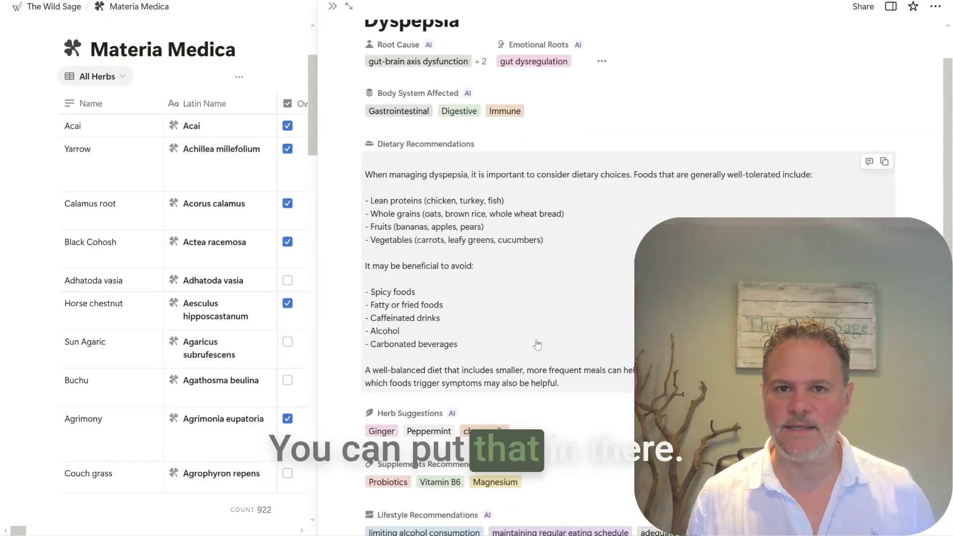
{"action": "scroll", "coordinate": [518, 259], "scroll_direction": "down", "scroll_amount": 5}
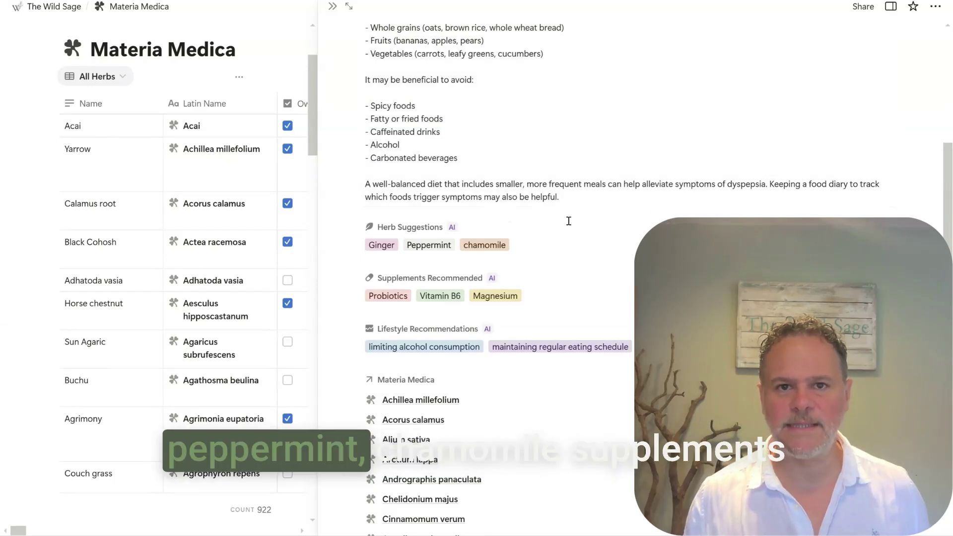
{"action": "scroll", "coordinate": [569, 221], "scroll_direction": "down", "scroll_amount": 2}
{"action": "scroll", "coordinate": [569, 220], "scroll_direction": "down", "scroll_amount": 2}
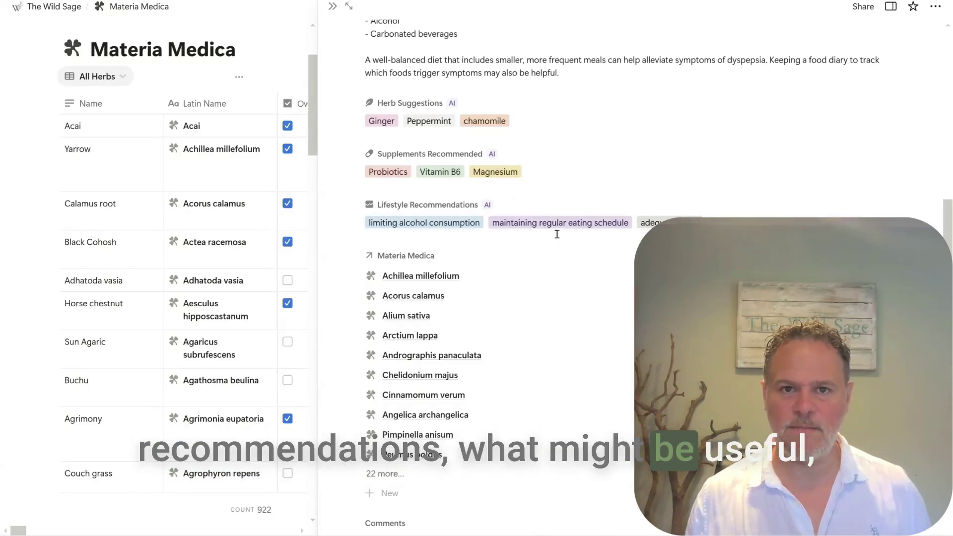
{"action": "scroll", "coordinate": [553, 234], "scroll_direction": "down", "scroll_amount": 3}
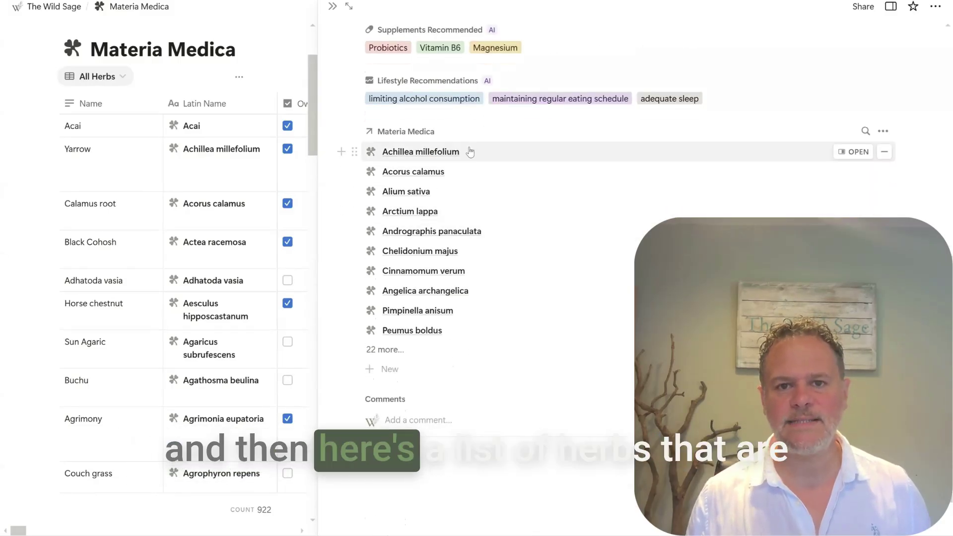
Expand the full list of Materia Medica herbs linked to Dyspepsia and look through it.
{"action": "left_click", "coordinate": [385, 350]}
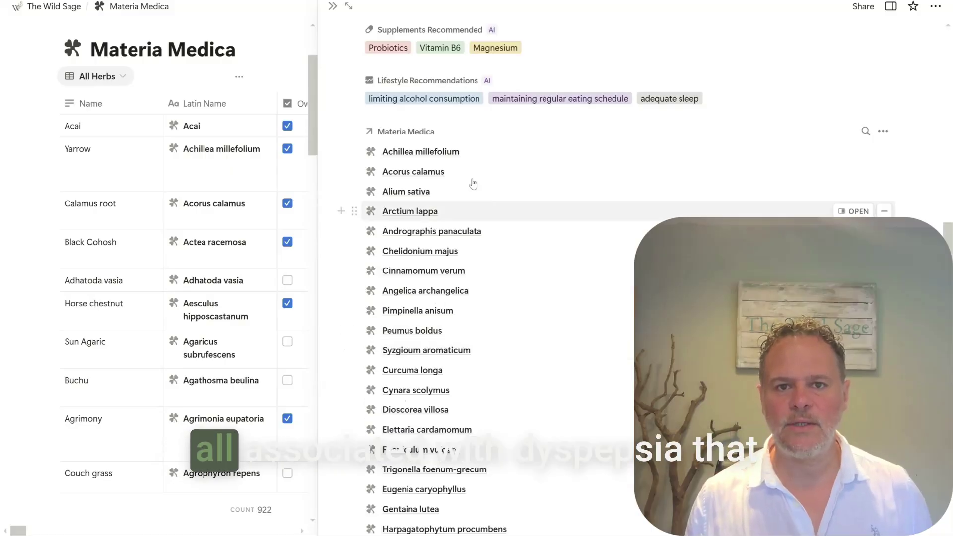
{"action": "scroll", "coordinate": [472, 187], "scroll_direction": "down", "scroll_amount": 4}
{"action": "scroll", "coordinate": [473, 186], "scroll_direction": "down", "scroll_amount": 2}
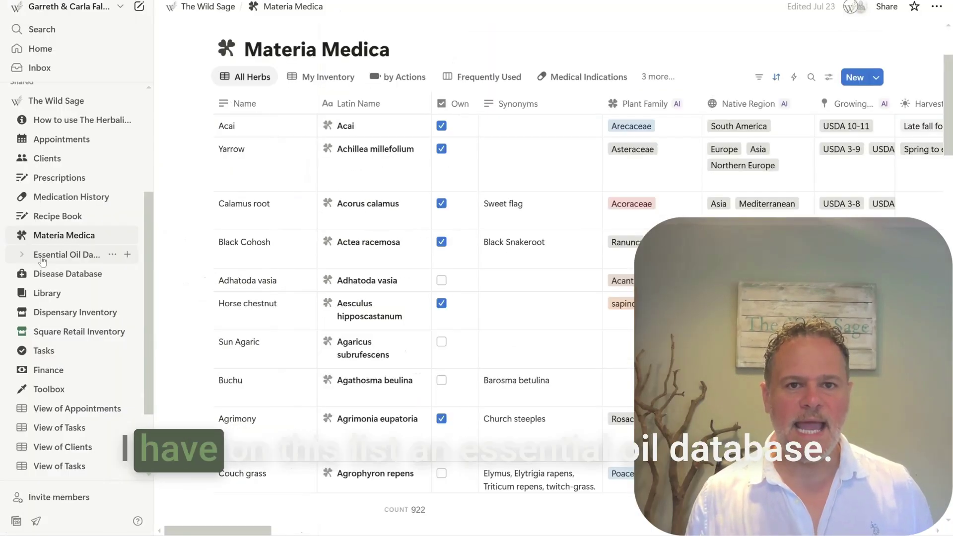
Open the Essential Oil Database and browse its safety notes and the table of oils.
{"action": "left_click", "coordinate": [42, 255]}
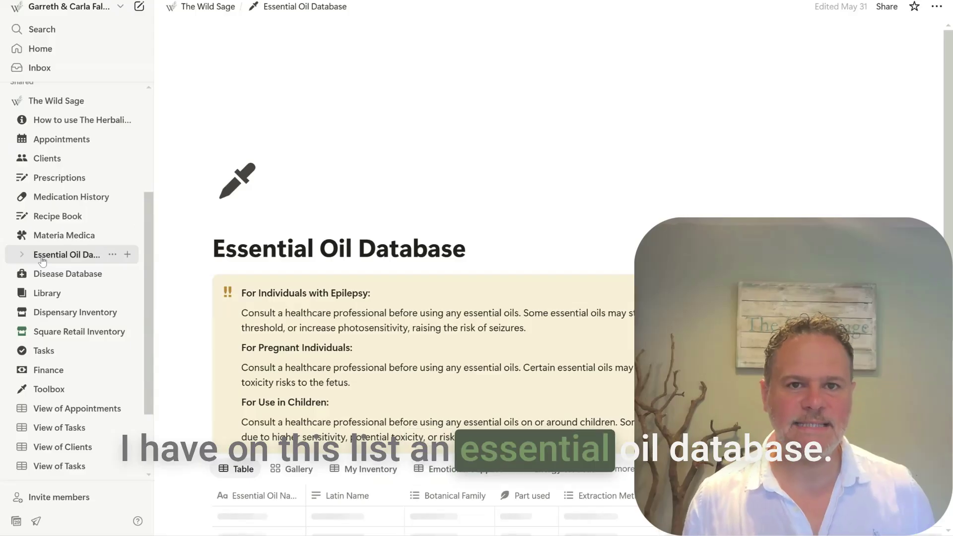
{"action": "scroll", "coordinate": [362, 238], "scroll_direction": "down", "scroll_amount": 6}
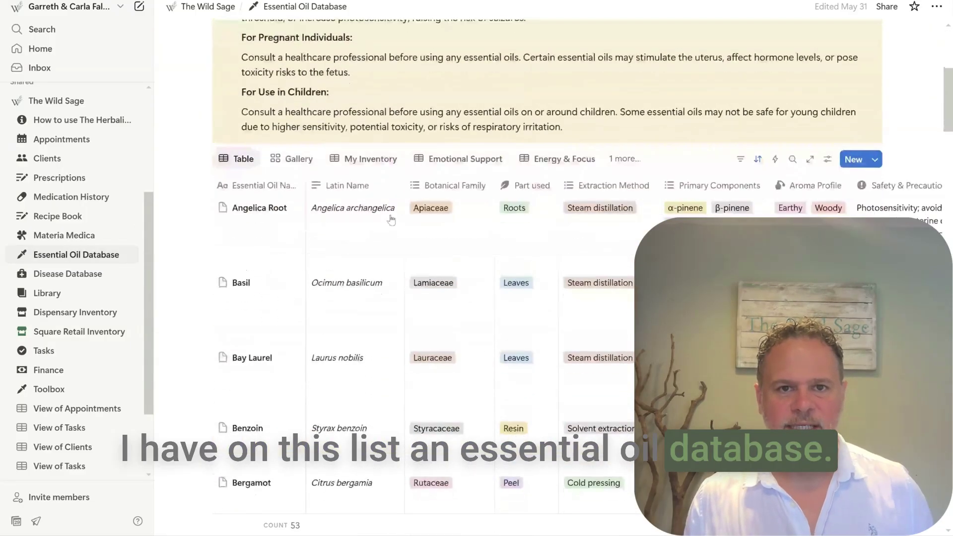
{"action": "scroll", "coordinate": [392, 218], "scroll_direction": "down", "scroll_amount": 2}
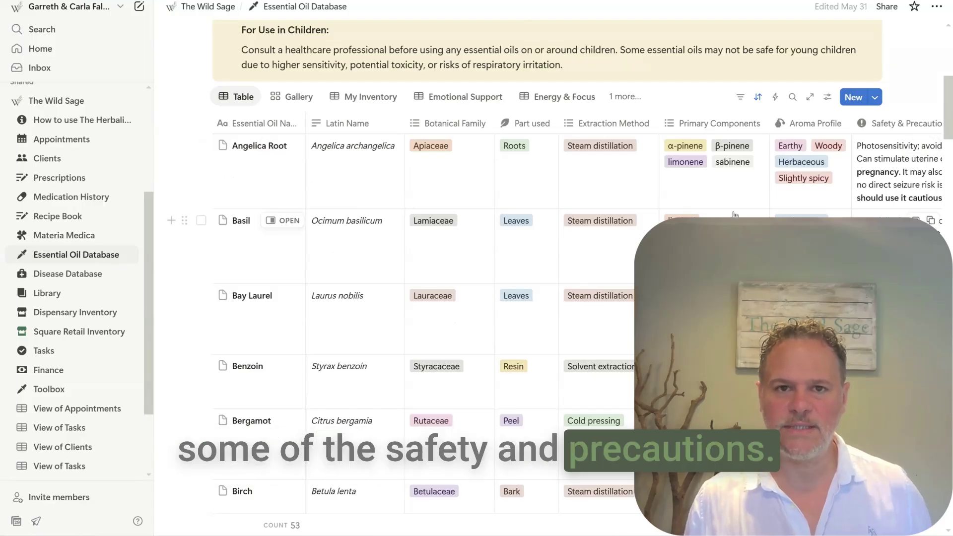
{"action": "scroll", "coordinate": [425, 209], "scroll_direction": "down", "scroll_amount": 10}
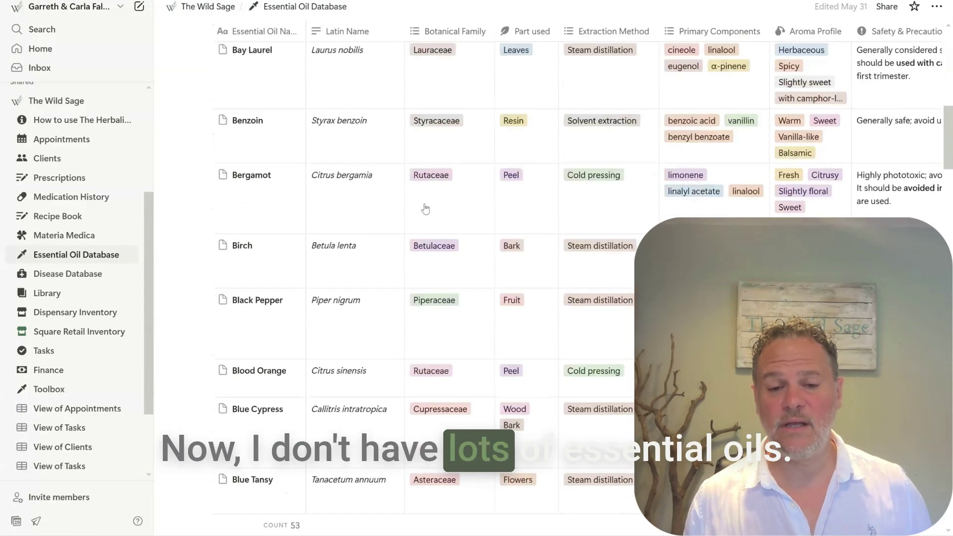
{"action": "scroll", "coordinate": [425, 208], "scroll_direction": "down", "scroll_amount": 20}
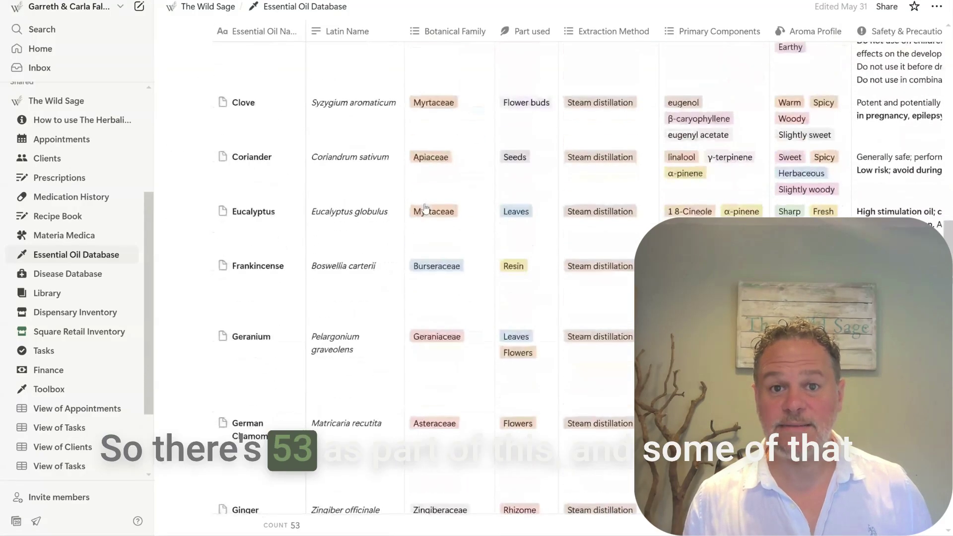
{"action": "scroll", "coordinate": [425, 209], "scroll_direction": "up", "scroll_amount": 15}
{"action": "scroll", "coordinate": [426, 209], "scroll_direction": "up", "scroll_amount": 15}
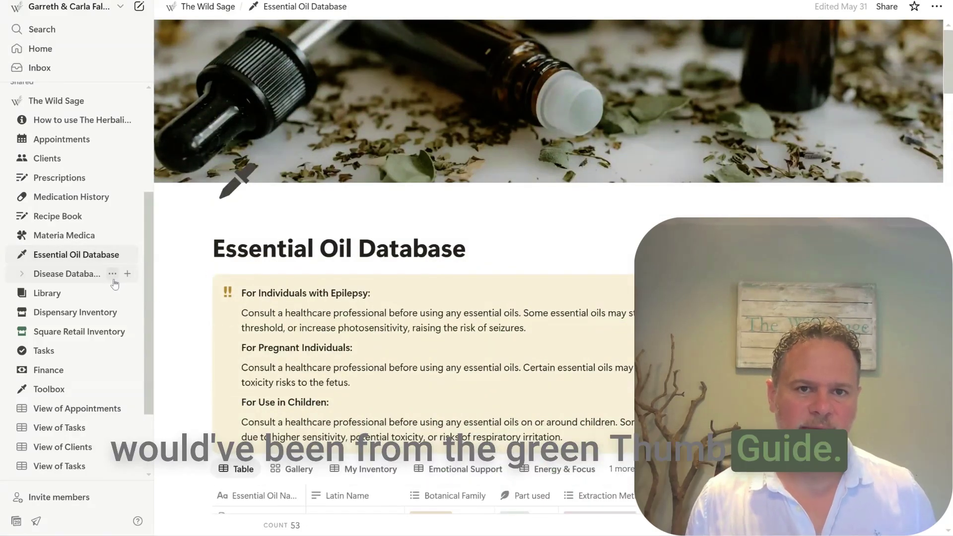
Open the Disease Database and browse the diseases with their root causes and affected body systems.
{"action": "left_click", "coordinate": [68, 276]}
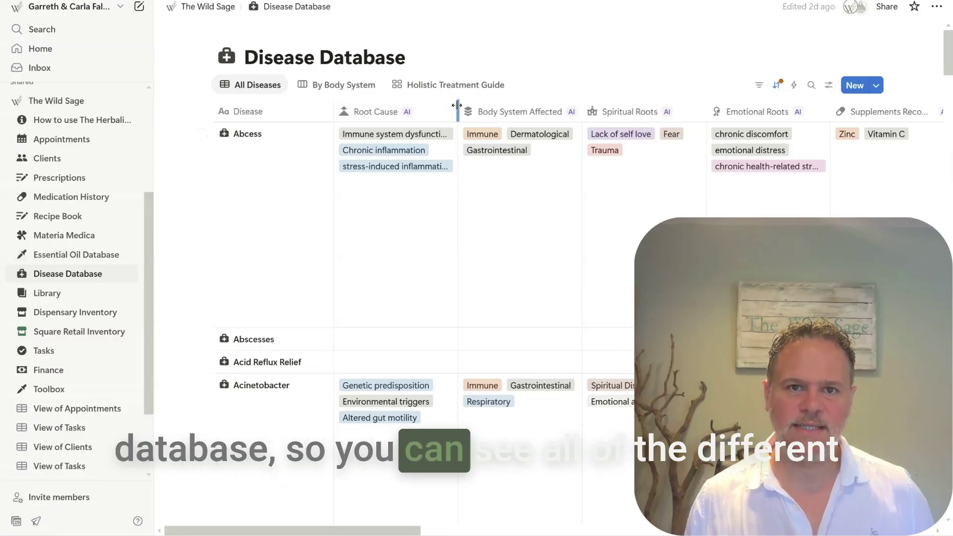
{"action": "scroll", "coordinate": [321, 290], "scroll_direction": "down", "scroll_amount": 15}
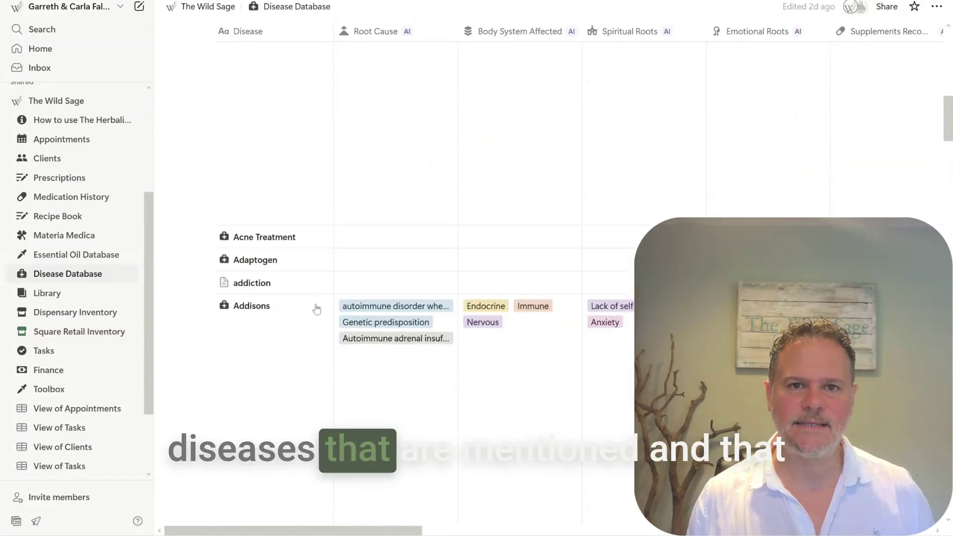
{"action": "scroll", "coordinate": [317, 309], "scroll_direction": "down", "scroll_amount": 10}
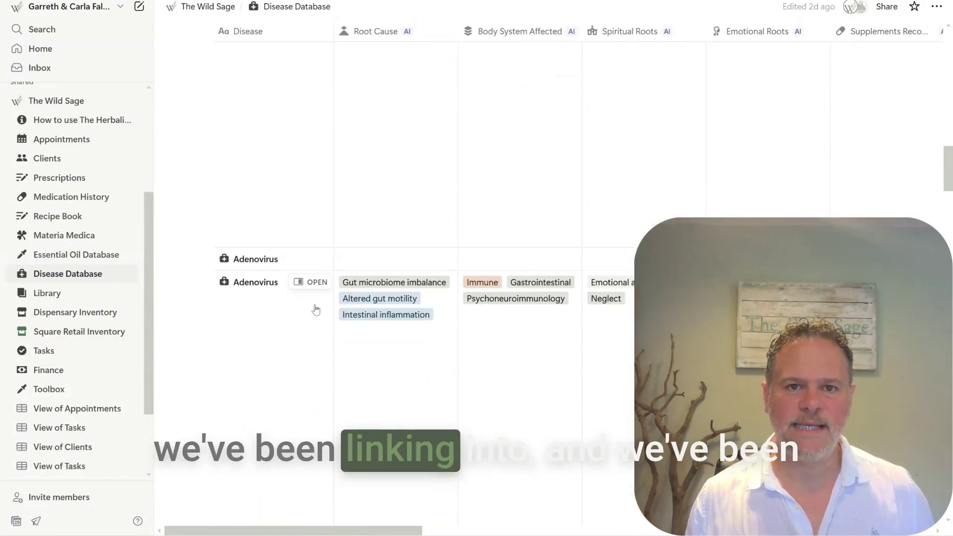
{"action": "scroll", "coordinate": [316, 310], "scroll_direction": "down", "scroll_amount": 15}
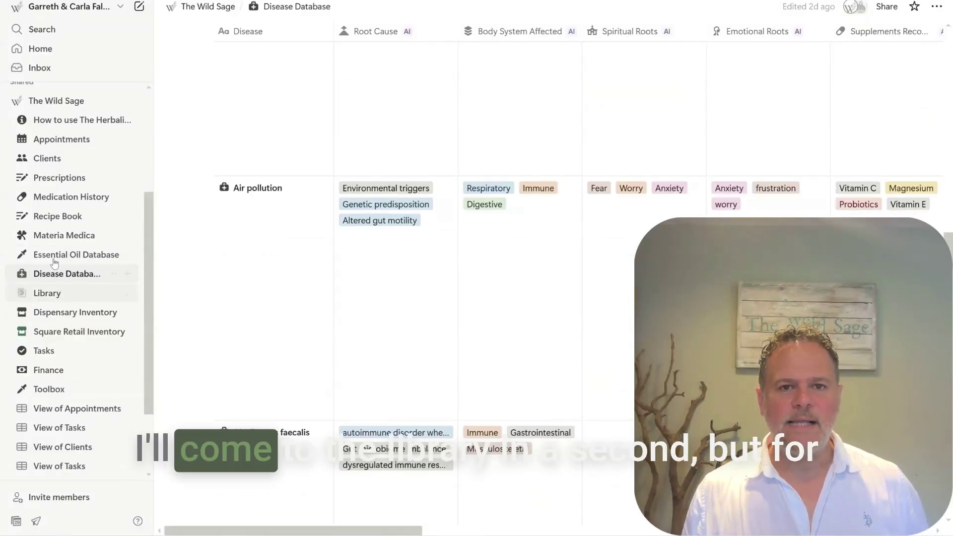
Open the Dispensary Inventory and check the categories and monographs of the listed products.
{"action": "left_click", "coordinate": [74, 316]}
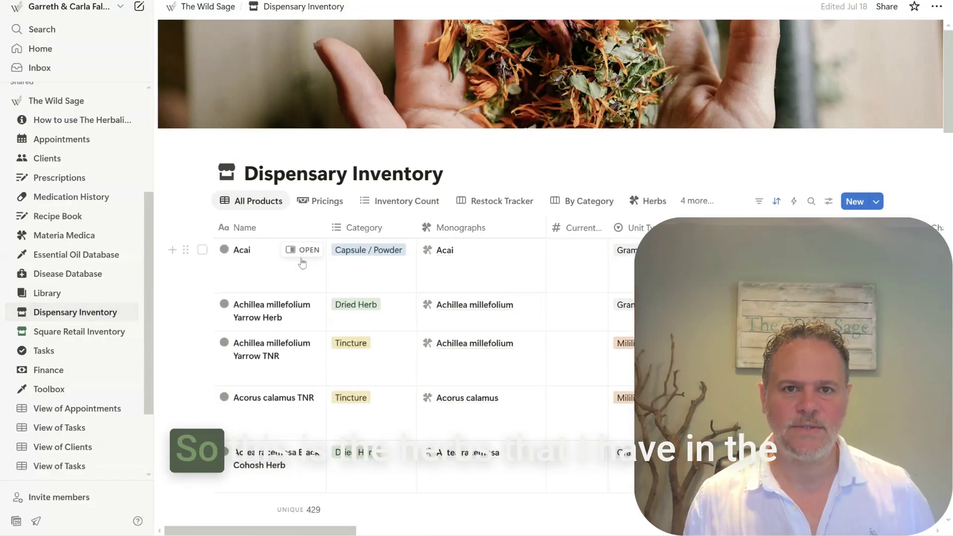
{"action": "scroll", "coordinate": [300, 264], "scroll_direction": "down", "scroll_amount": 8}
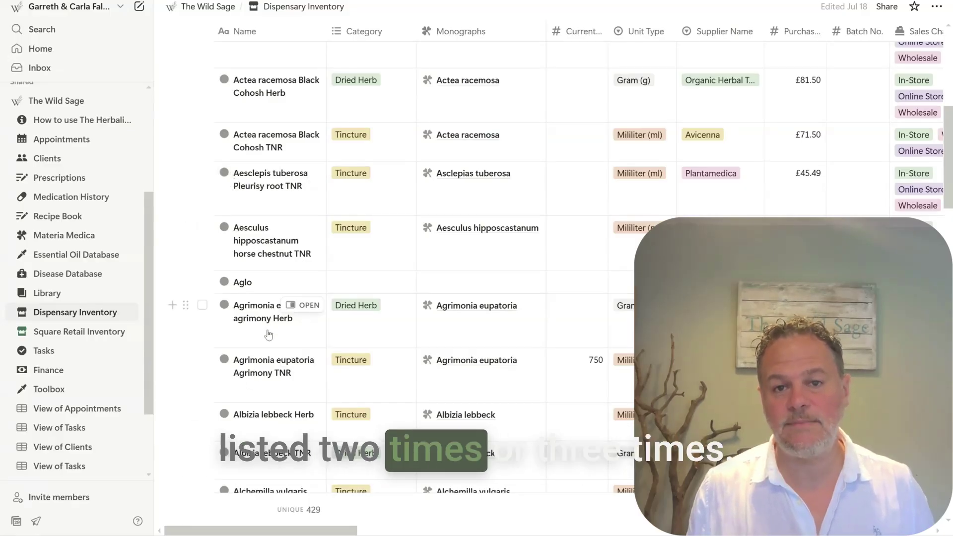
{"action": "scroll", "coordinate": [268, 335], "scroll_direction": "down", "scroll_amount": 4}
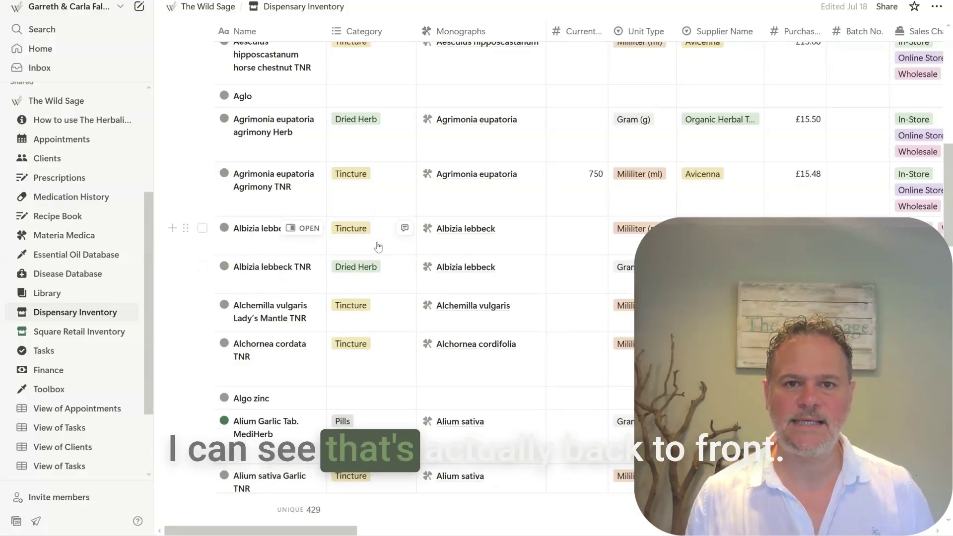
Change the category of the Albizia lebbeck TNR inventory item to Tincture.
{"action": "left_click", "coordinate": [353, 276]}
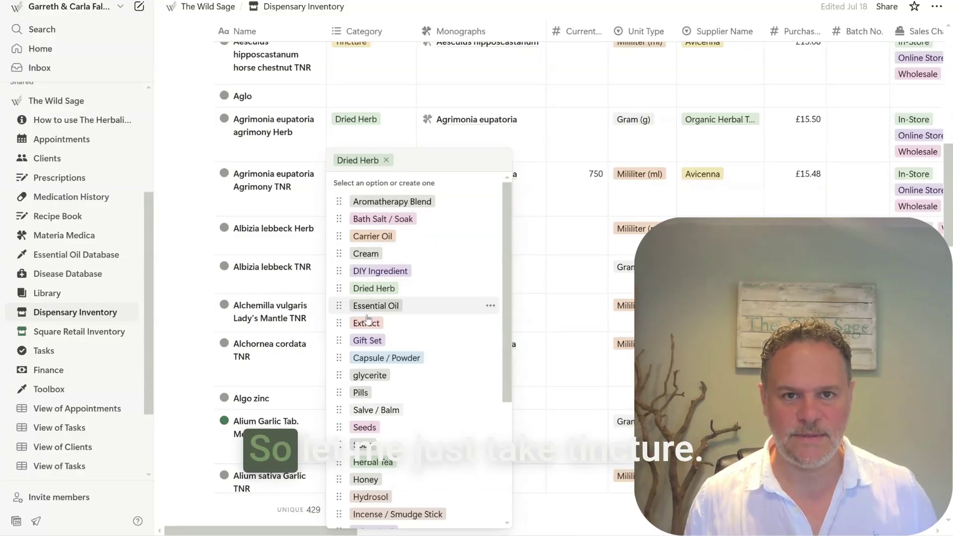
{"action": "scroll", "coordinate": [366, 382], "scroll_direction": "down", "scroll_amount": 3}
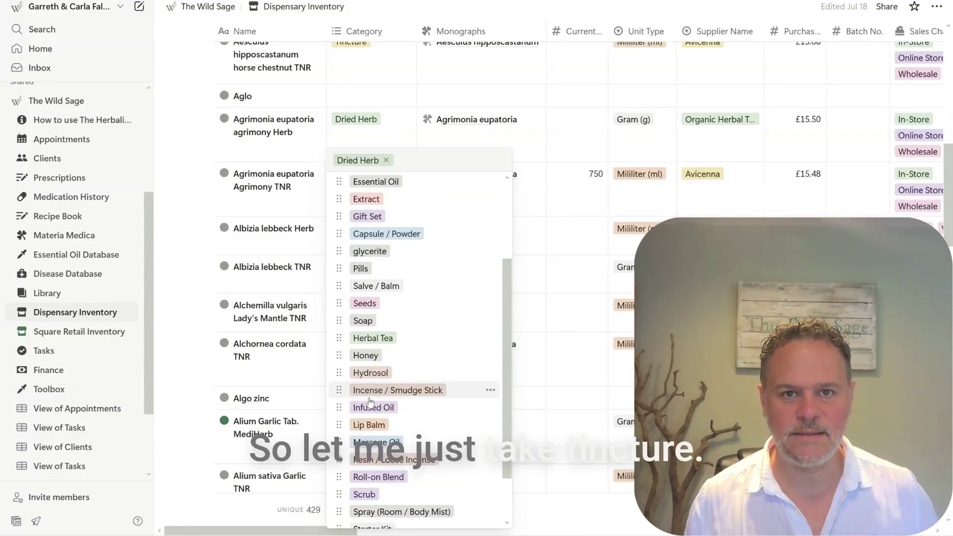
{"action": "scroll", "coordinate": [371, 412], "scroll_direction": "down", "scroll_amount": 2}
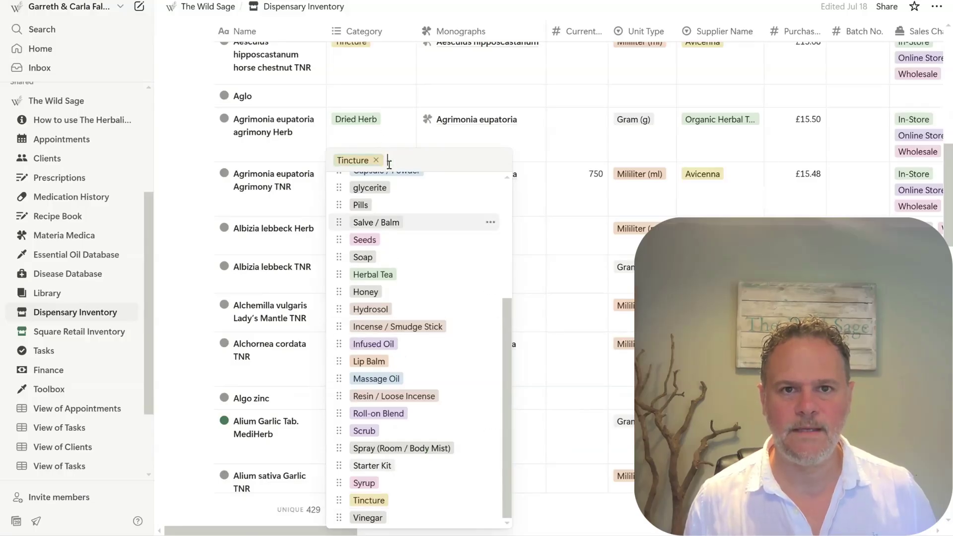
{"action": "left_click", "coordinate": [312, 205]}
Change the category of the Albizia lebbeck Herb inventory item to Herbal Tea.
{"action": "left_click", "coordinate": [359, 242]}
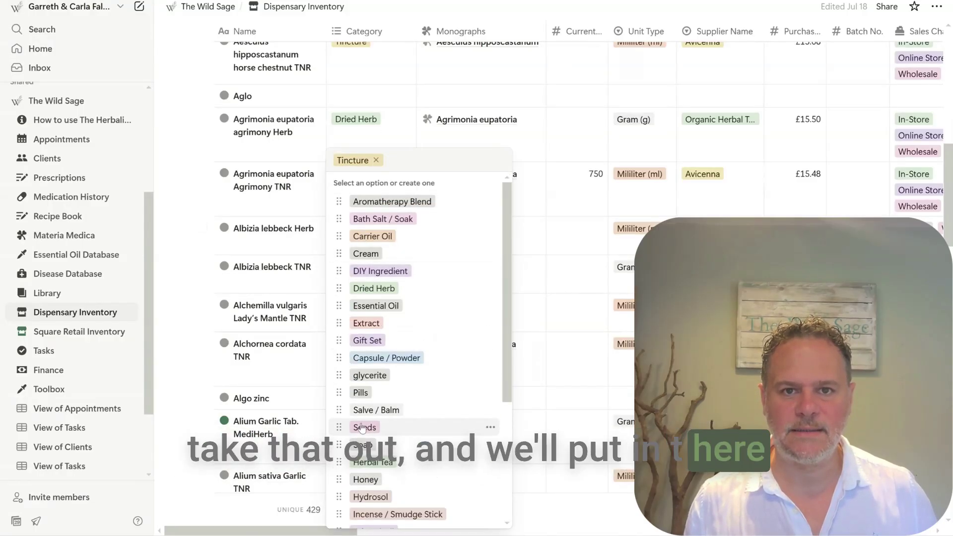
{"action": "scroll", "coordinate": [362, 428], "scroll_direction": "down", "scroll_amount": 5}
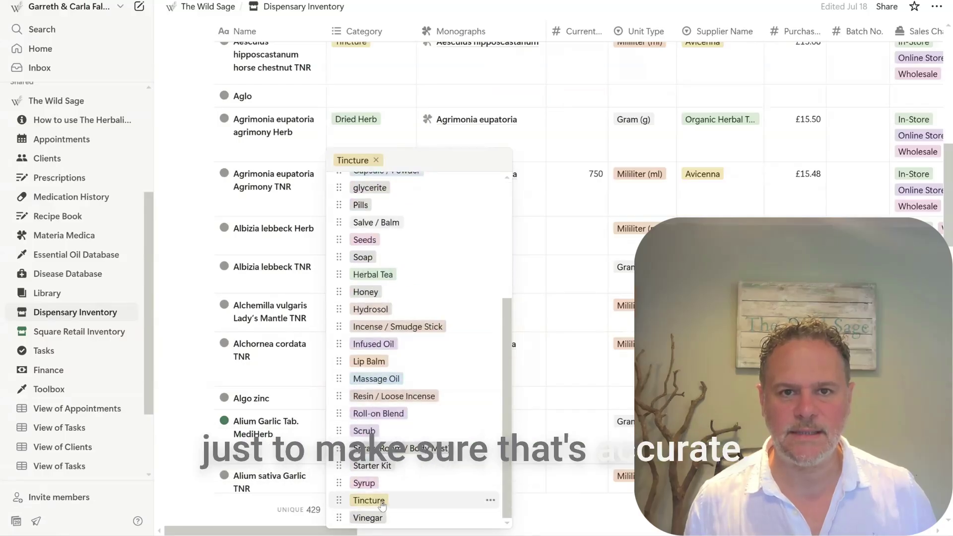
{"action": "left_click", "coordinate": [372, 275]}
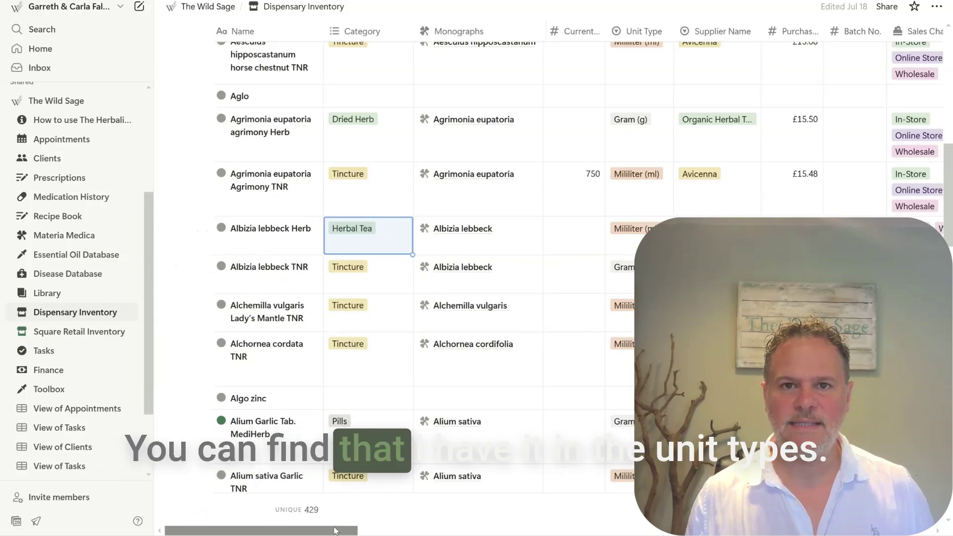
Examine the Dispensary Inventory's unit types, suppliers, sales channels, cost, VAT, markup, packaging and final price columns.
{"action": "mouse_move", "coordinate": [338, 530]}
{"action": "left_mouse_down"}
{"action": "mouse_move", "coordinate": [362, 530]}
{"action": "mouse_move", "coordinate": [345, 534]}
{"action": "left_mouse_up"}
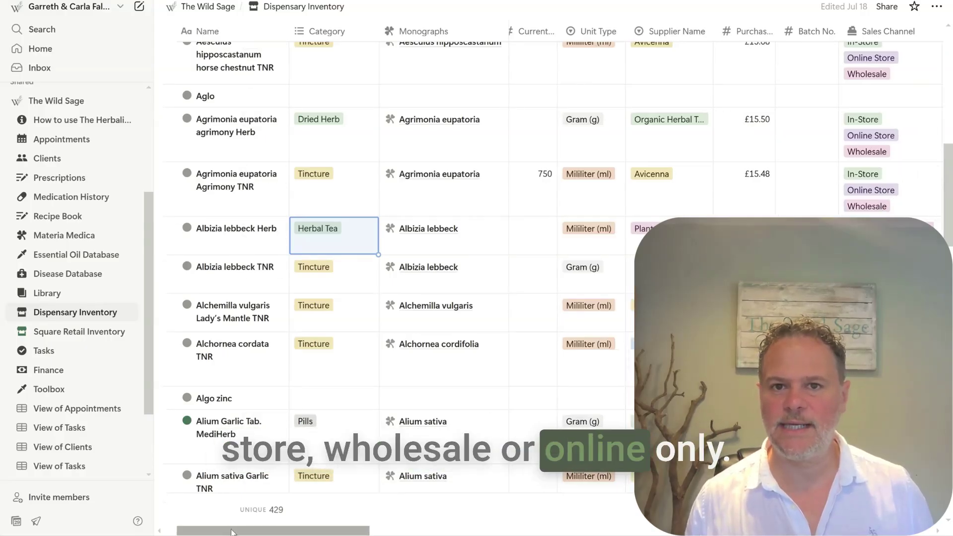
{"action": "left_click_drag", "start_coordinate": [232, 530], "coordinate": [382, 532]}
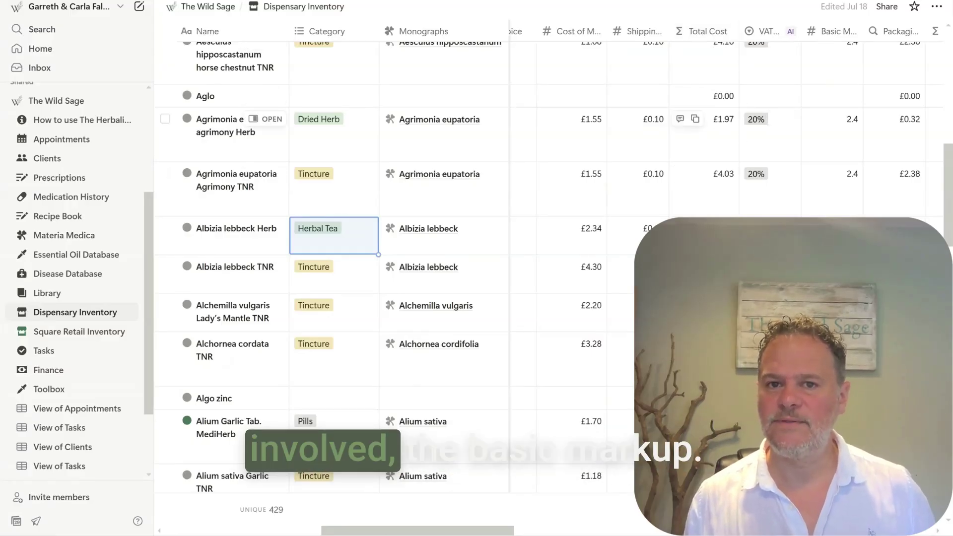
{"action": "scroll", "coordinate": [526, 532], "scroll_direction": "right", "scroll_amount": 3}
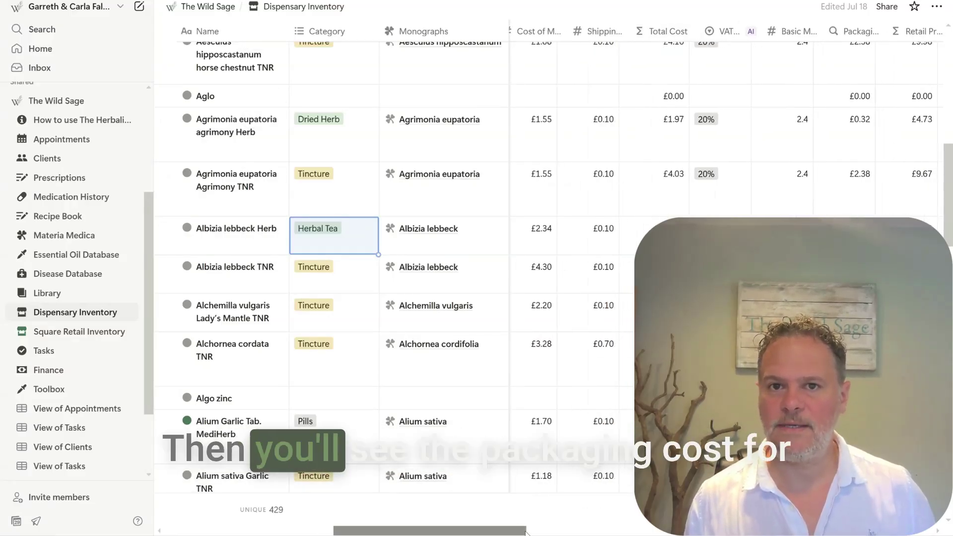
{"action": "left_click_drag", "start_coordinate": [526, 532], "coordinate": [625, 533]}
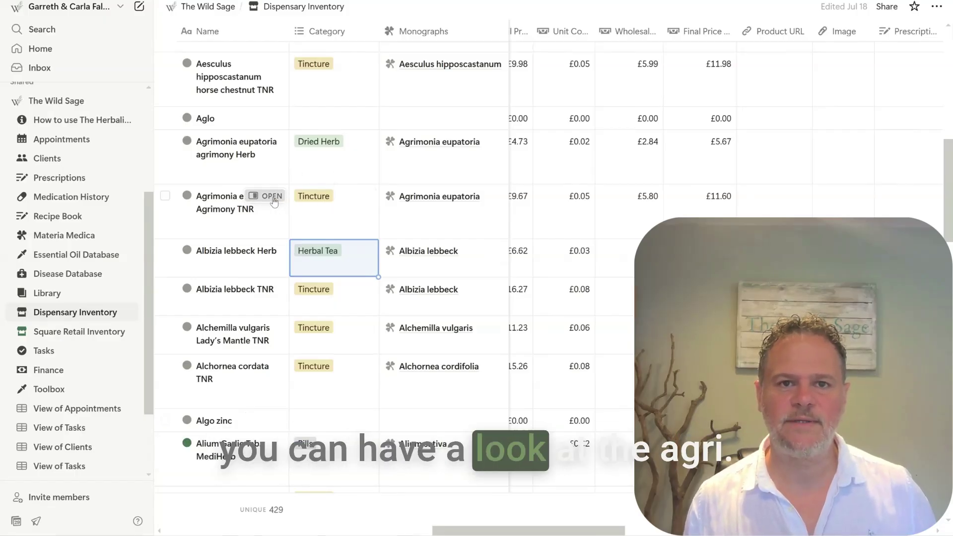
Open the Agrimonia eupatoria Agrimony TNR inventory record and review its stock, supplier, production, packaging, sales and prescription details, closing it when done.
{"action": "left_click", "coordinate": [272, 196]}
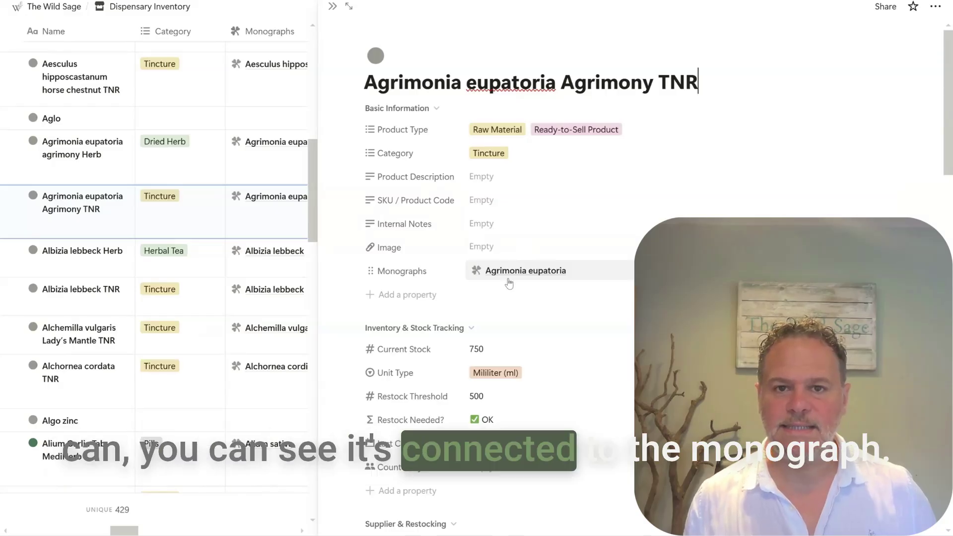
{"action": "scroll", "coordinate": [531, 277], "scroll_direction": "down", "scroll_amount": 3}
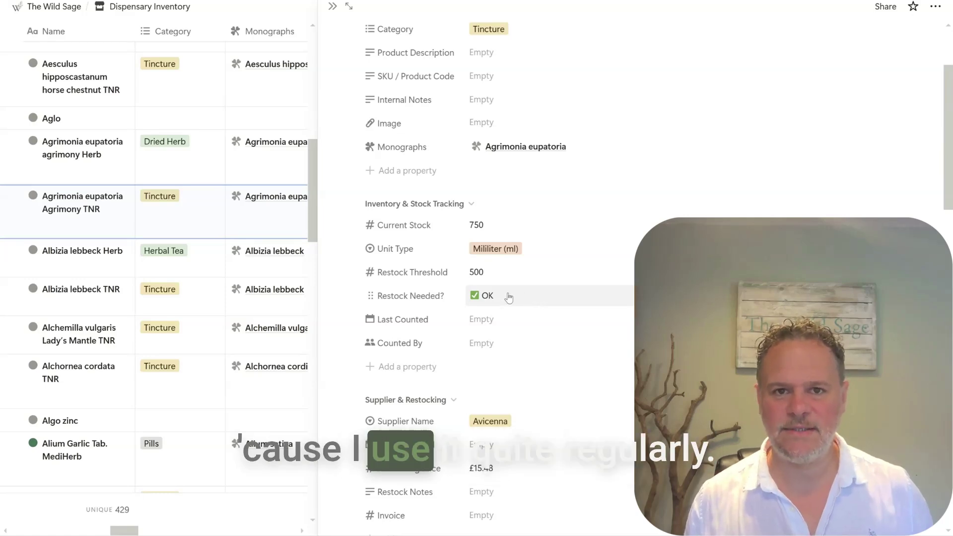
{"action": "scroll", "coordinate": [509, 298], "scroll_direction": "down", "scroll_amount": 3}
{"action": "scroll", "coordinate": [508, 297], "scroll_direction": "down", "scroll_amount": 1}
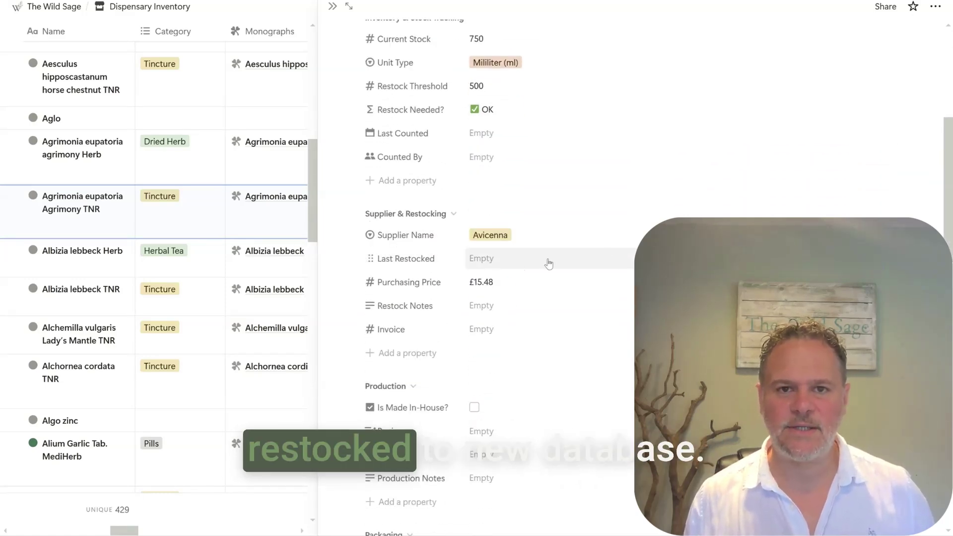
{"action": "scroll", "coordinate": [548, 263], "scroll_direction": "down", "scroll_amount": 2}
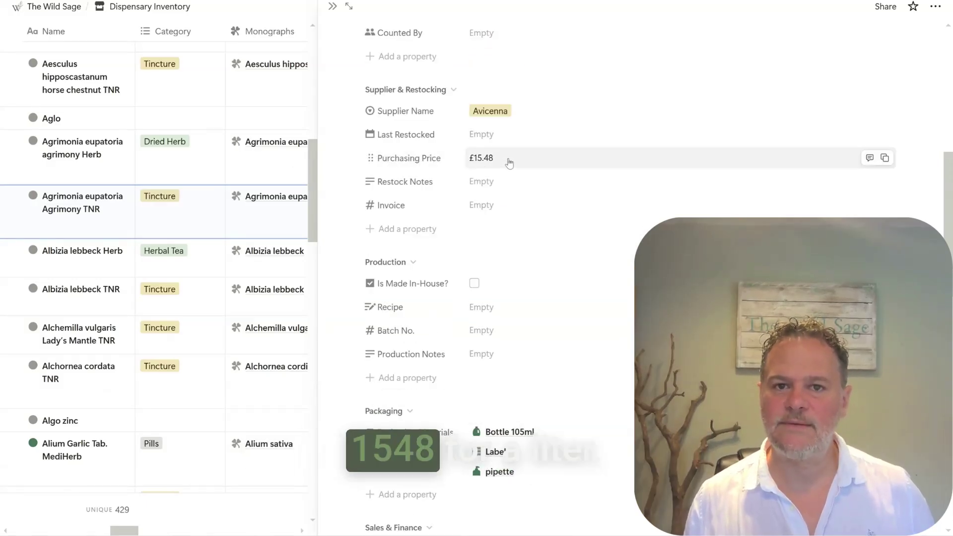
{"action": "scroll", "coordinate": [509, 163], "scroll_direction": "down", "scroll_amount": 2}
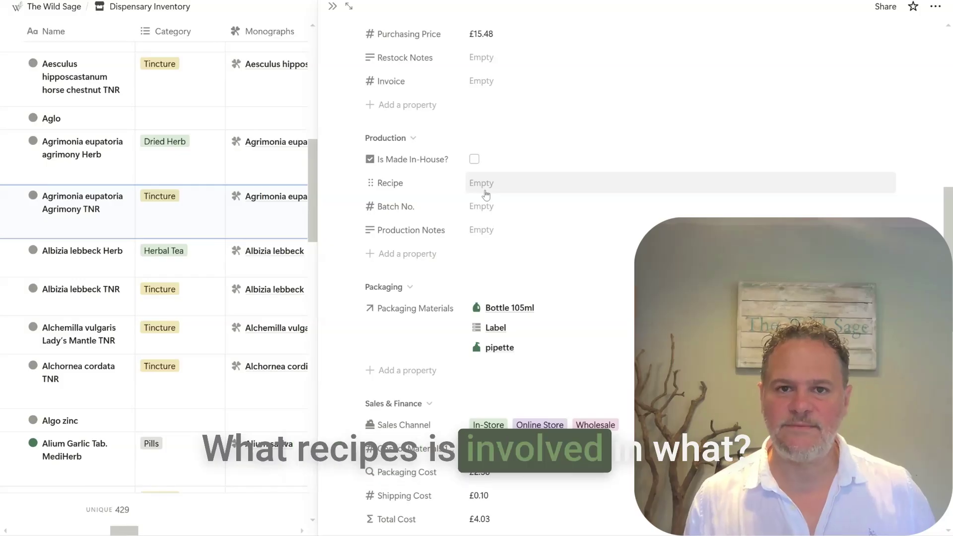
{"action": "scroll", "coordinate": [607, 241], "scroll_direction": "down", "scroll_amount": 3}
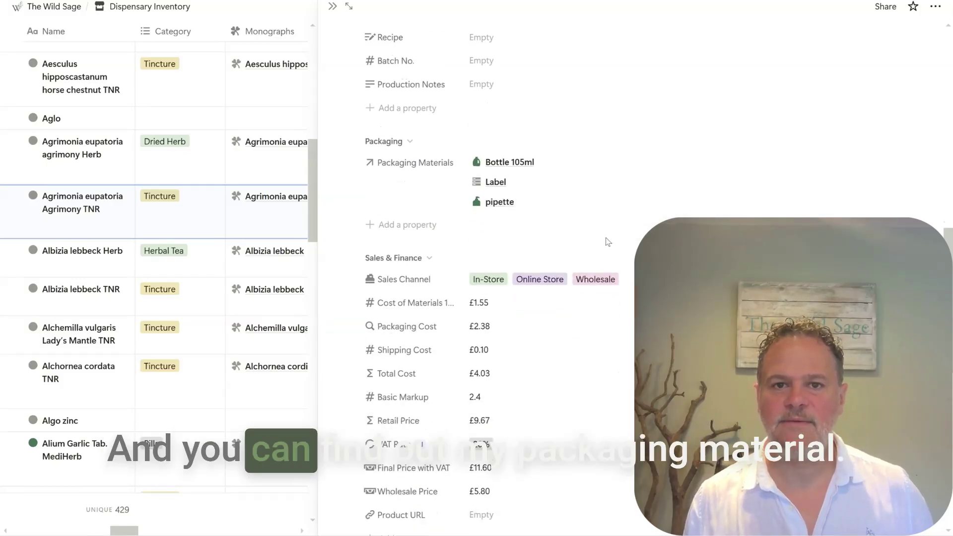
{"action": "scroll", "coordinate": [608, 242], "scroll_direction": "down", "scroll_amount": 1}
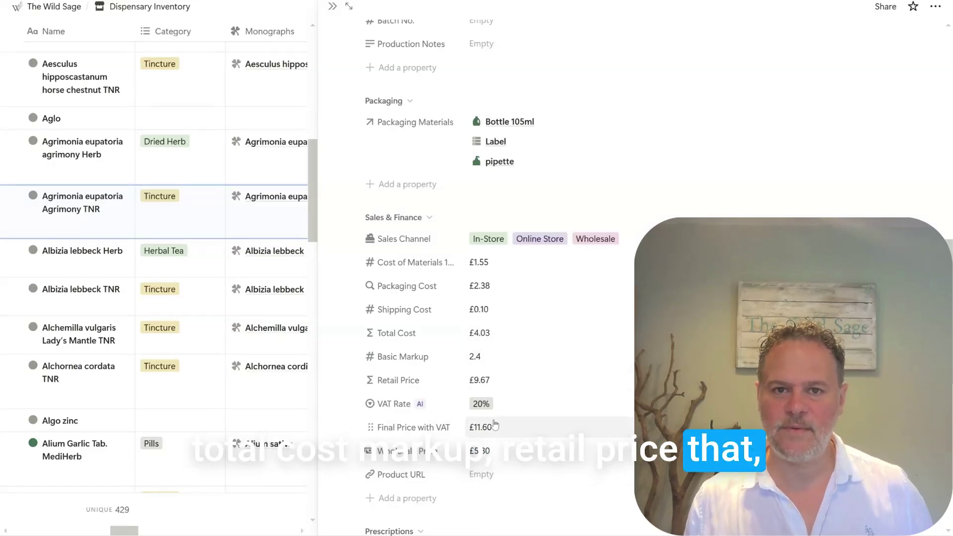
{"action": "scroll", "coordinate": [495, 425], "scroll_direction": "down", "scroll_amount": 4}
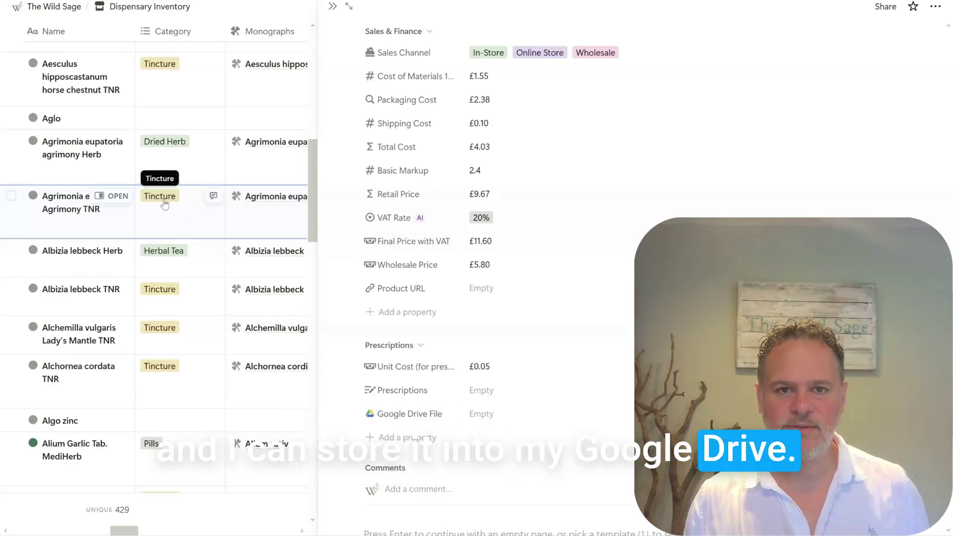
{"action": "scroll", "coordinate": [165, 206], "scroll_direction": "down", "scroll_amount": 6}
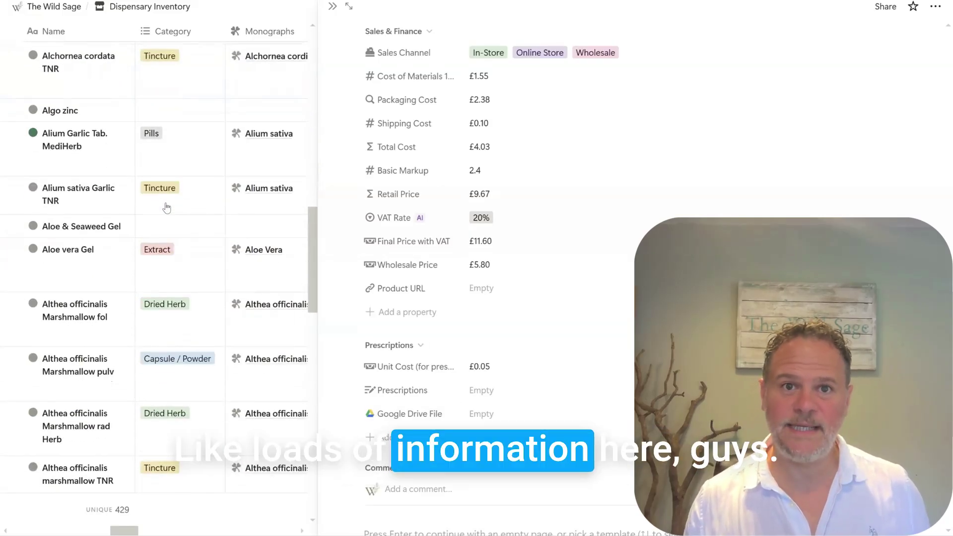
{"action": "left_click", "coordinate": [332, 6]}
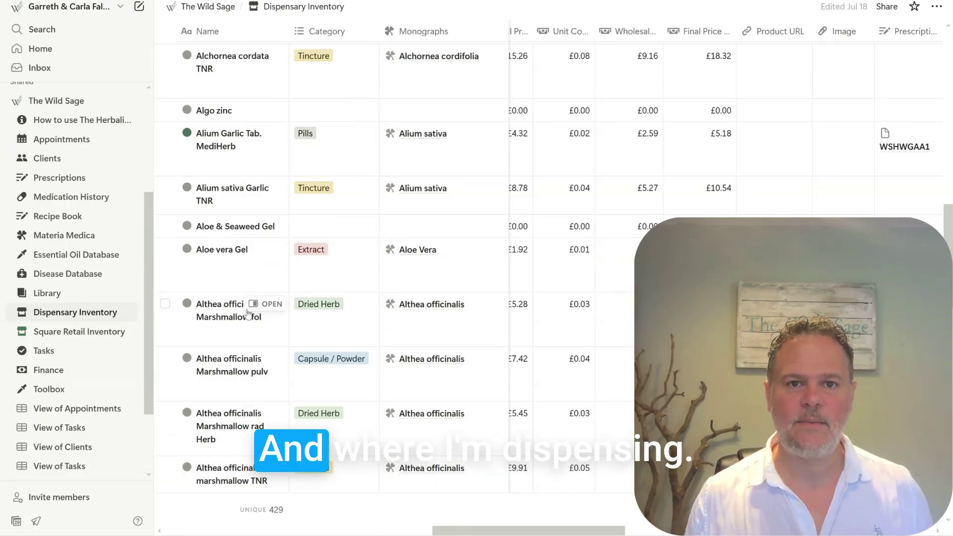
Open the Square Retail Inventory and check its item columns from categories and delivery through online visibility and stock alerts.
{"action": "left_click", "coordinate": [88, 336]}
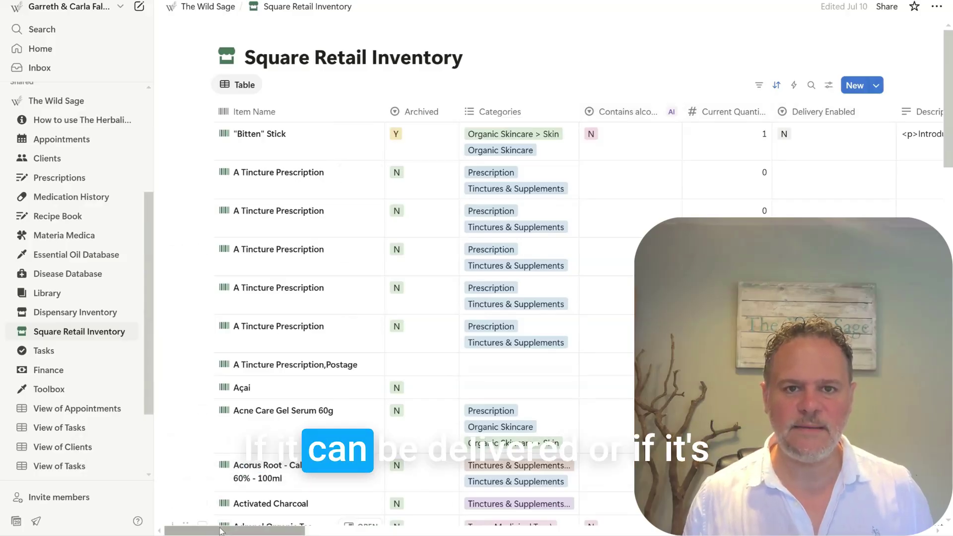
{"action": "left_click_drag", "start_coordinate": [224, 529], "coordinate": [323, 531]}
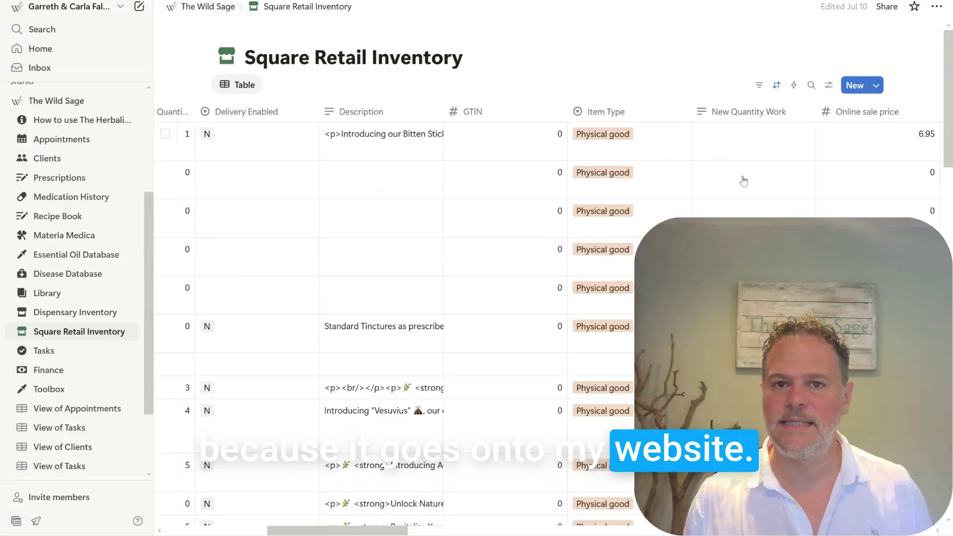
{"action": "left_click_drag", "start_coordinate": [321, 533], "coordinate": [751, 531]}
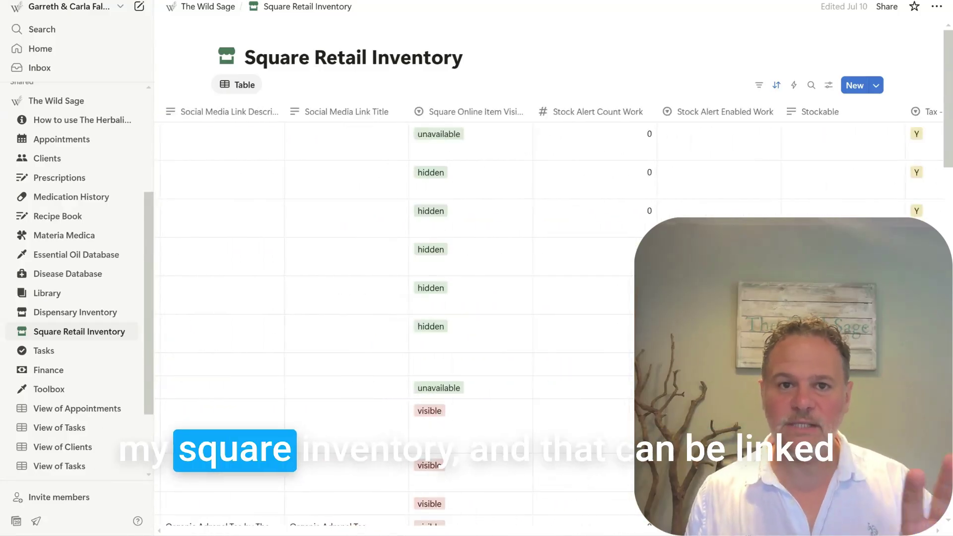
{"action": "scroll", "coordinate": [577, 516], "scroll_direction": "left", "scroll_amount": 15}
{"action": "scroll", "coordinate": [577, 516], "scroll_direction": "left", "scroll_amount": 20}
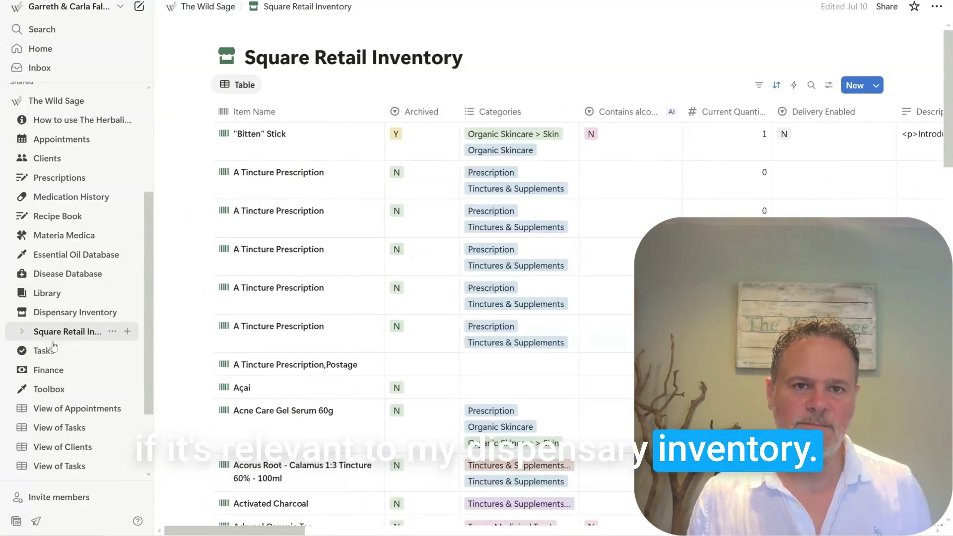
Open the Library page and find the book under Currently Reading.
{"action": "left_click", "coordinate": [73, 298]}
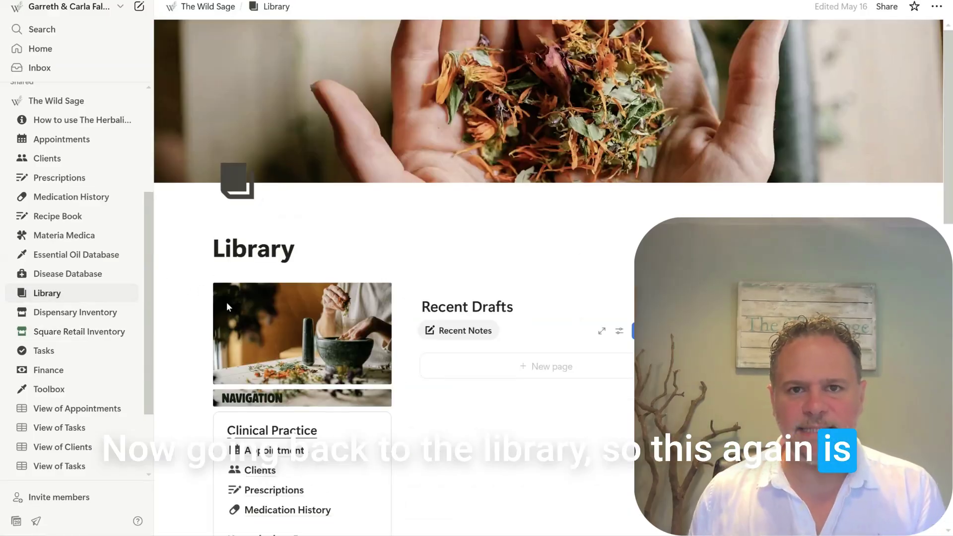
{"action": "scroll", "coordinate": [467, 191], "scroll_direction": "down", "scroll_amount": 2}
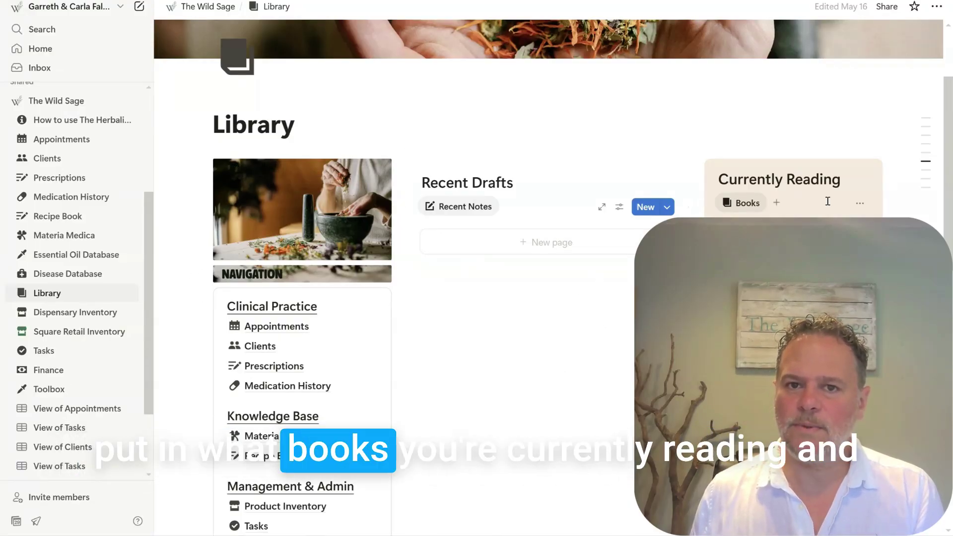
{"action": "scroll", "coordinate": [777, 182], "scroll_direction": "down", "scroll_amount": 3}
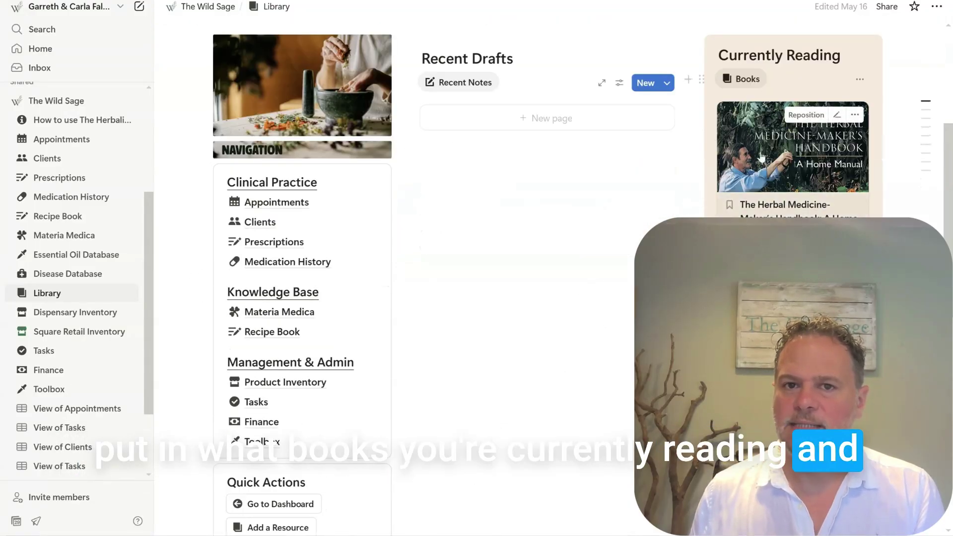
Open The Herbal Medicine-Maker's Handbook entry, review its description, rating, linked notebook and notes, and close it.
{"action": "left_click", "coordinate": [764, 203]}
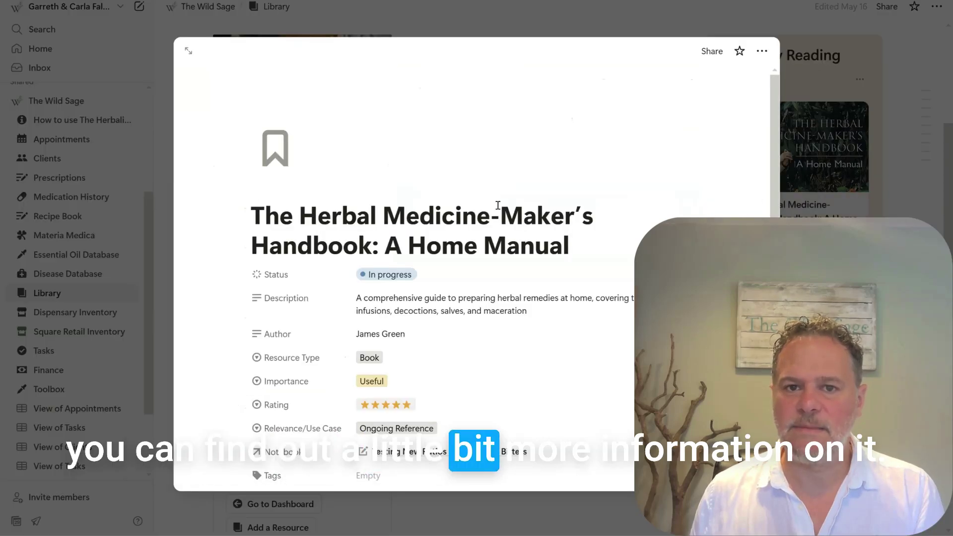
{"action": "scroll", "coordinate": [498, 205], "scroll_direction": "down", "scroll_amount": 2}
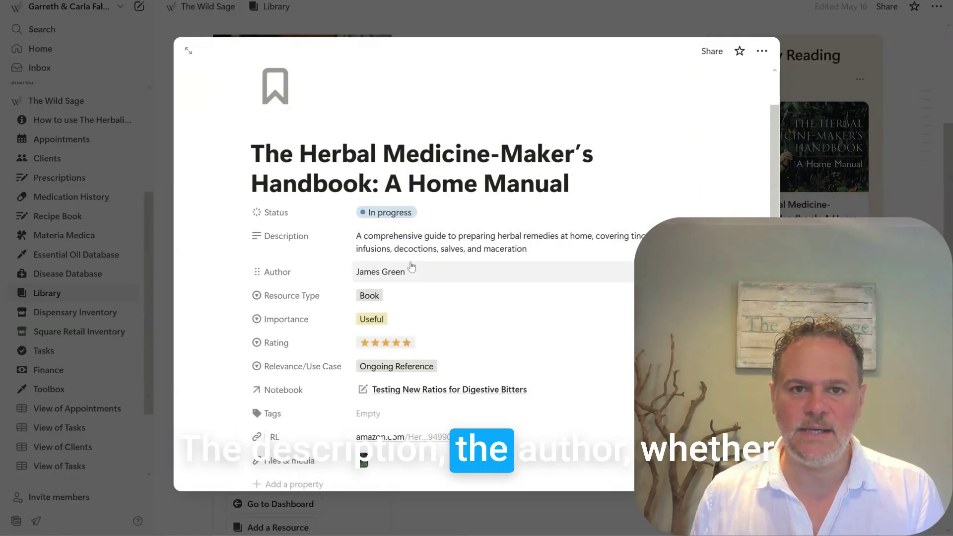
{"action": "scroll", "coordinate": [411, 268], "scroll_direction": "down", "scroll_amount": 5}
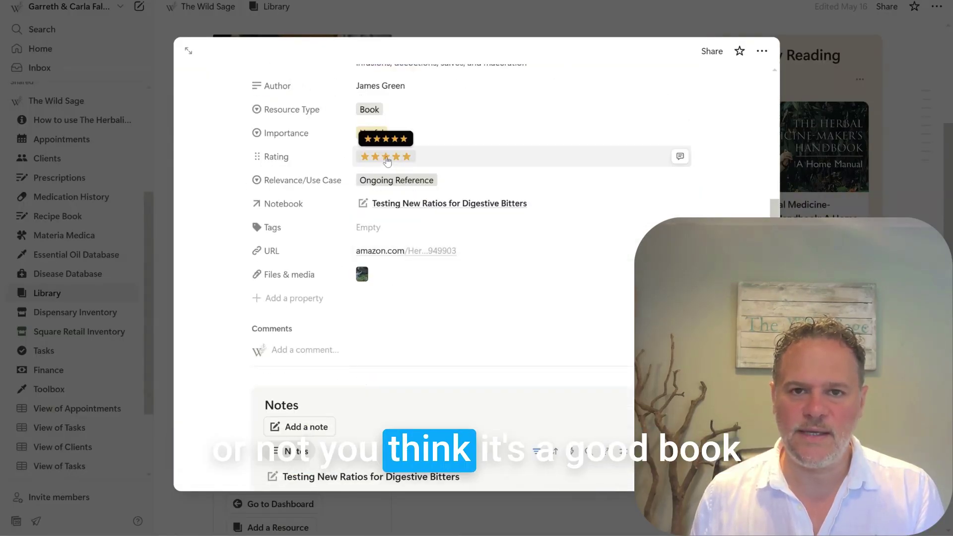
{"action": "scroll", "coordinate": [409, 202], "scroll_direction": "down", "scroll_amount": 4}
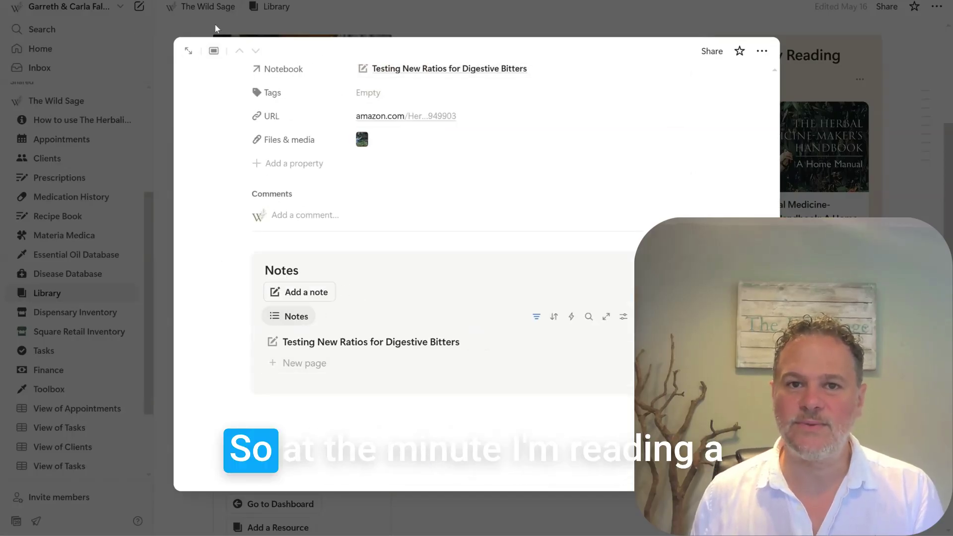
{"action": "left_click", "coordinate": [321, 8]}
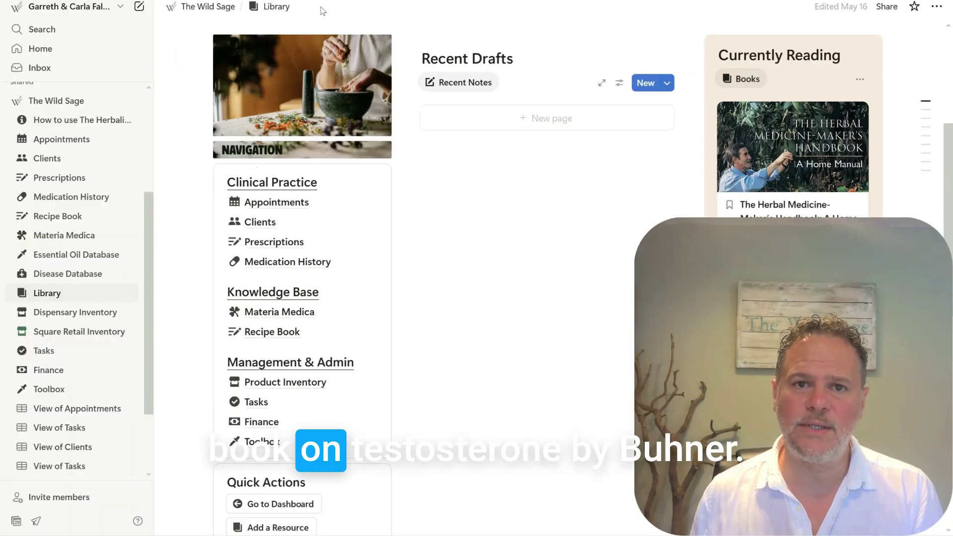
Look over the Library page's navigation links, recent drafts, Quick Actions, Quick Notes and Resources sections.
{"action": "scroll", "coordinate": [933, 199], "scroll_direction": "down", "scroll_amount": 3}
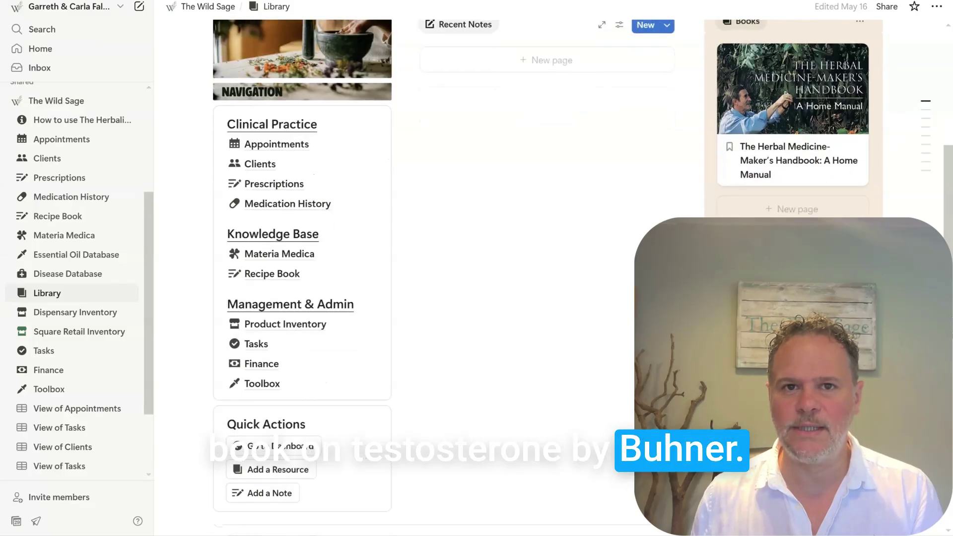
{"action": "scroll", "coordinate": [932, 199], "scroll_direction": "up", "scroll_amount": 4}
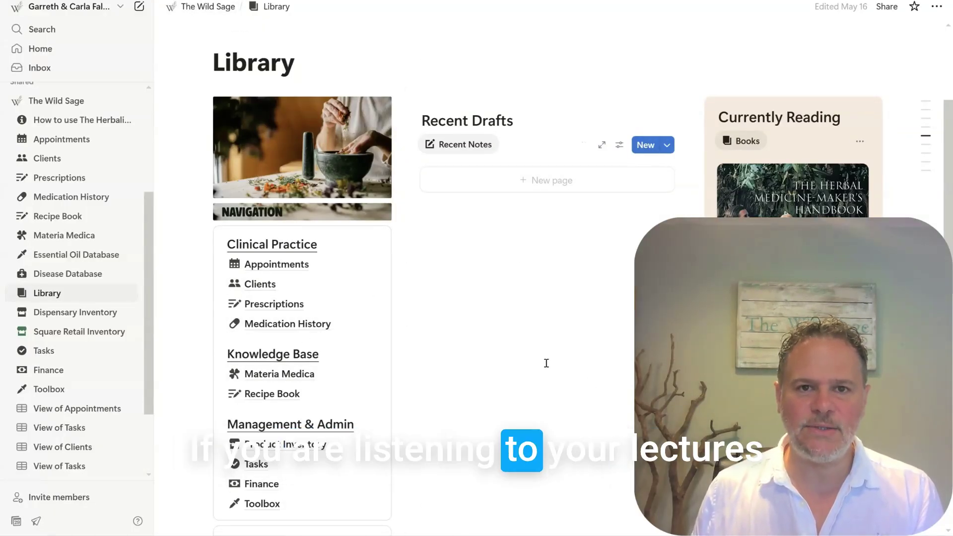
{"action": "scroll", "coordinate": [547, 363], "scroll_direction": "down", "scroll_amount": 3}
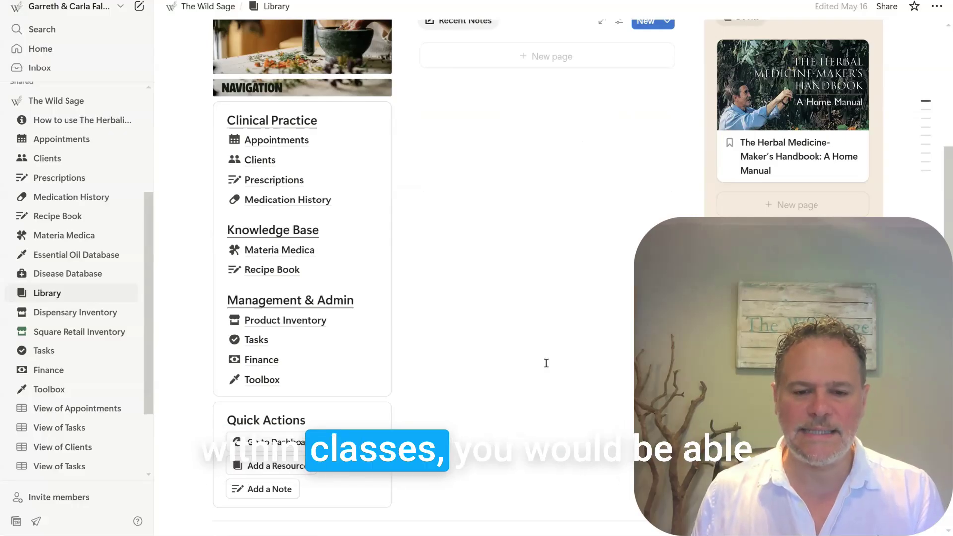
{"action": "scroll", "coordinate": [547, 363], "scroll_direction": "up", "scroll_amount": 2}
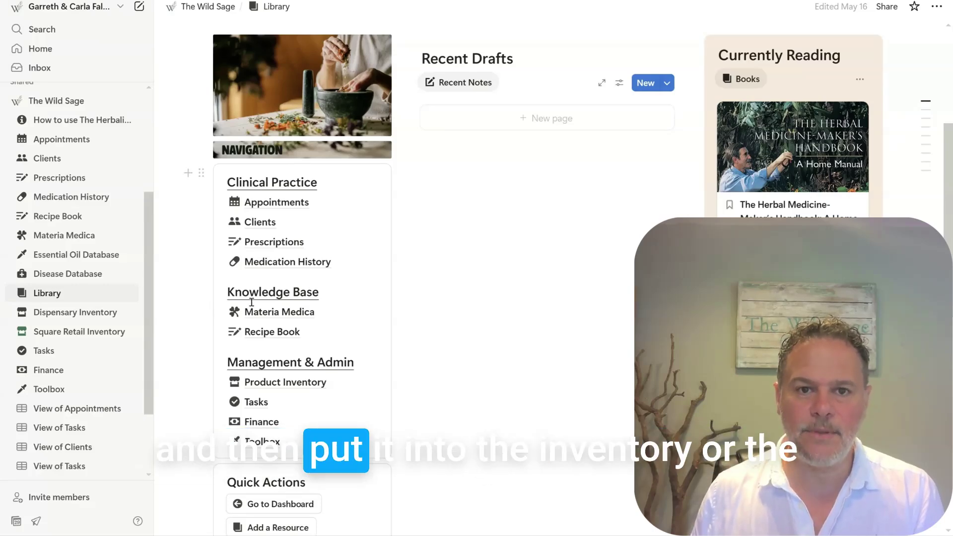
{"action": "scroll", "coordinate": [272, 350], "scroll_direction": "down", "scroll_amount": 2}
{"action": "scroll", "coordinate": [275, 350], "scroll_direction": "down", "scroll_amount": 2}
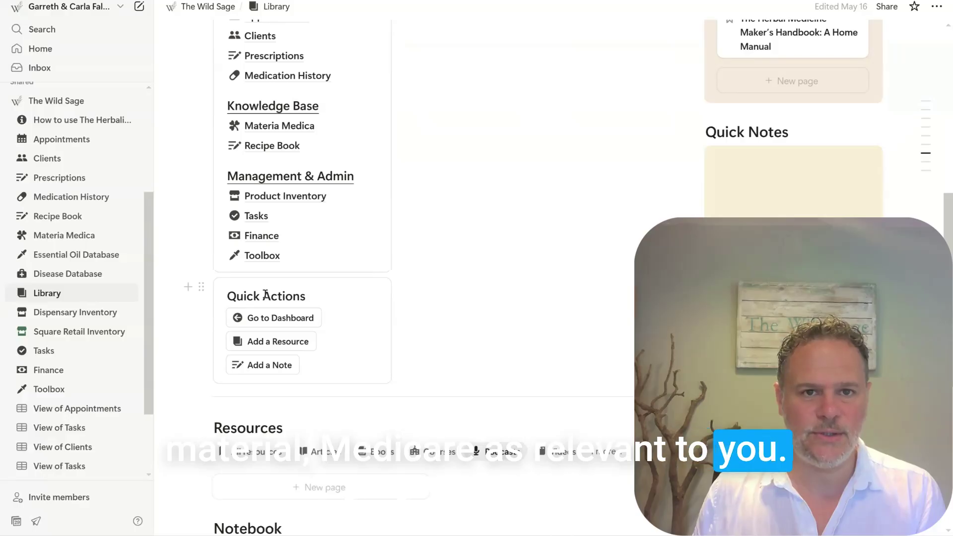
Open the Tasks board and look through the To-do, In Progress and Completed cards.
{"action": "left_click", "coordinate": [40, 350]}
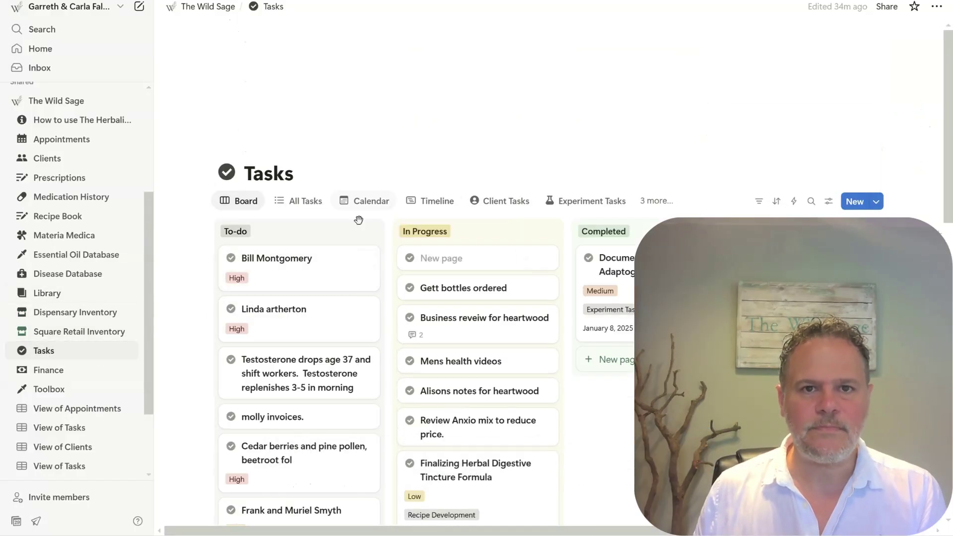
{"action": "scroll", "coordinate": [359, 220], "scroll_direction": "down", "scroll_amount": 12}
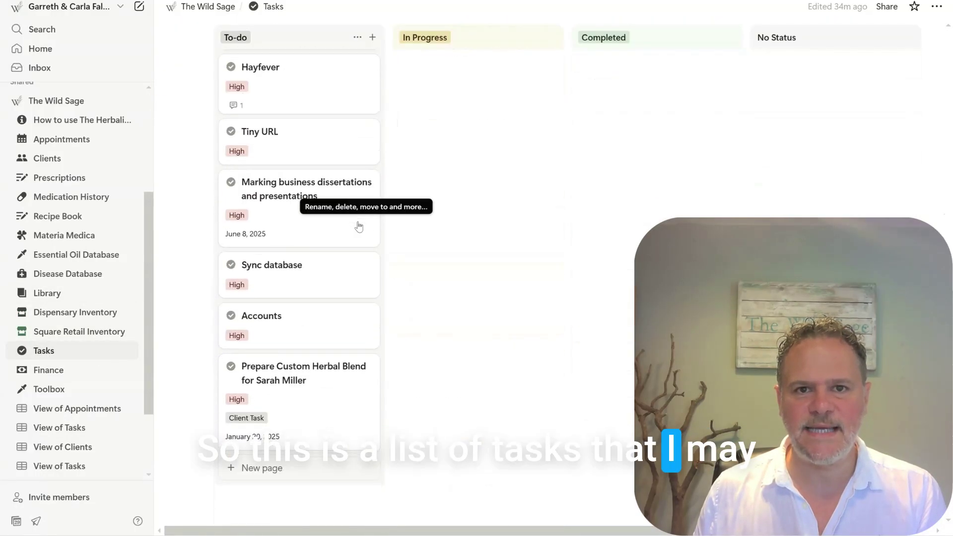
{"action": "scroll", "coordinate": [357, 223], "scroll_direction": "down", "scroll_amount": 2}
{"action": "scroll", "coordinate": [358, 222], "scroll_direction": "up", "scroll_amount": 15}
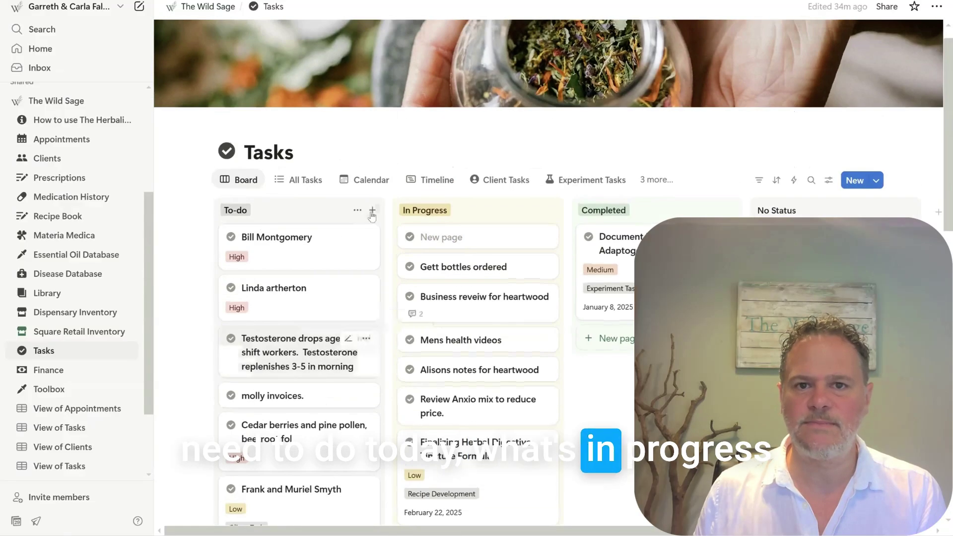
{"action": "scroll", "coordinate": [371, 216], "scroll_direction": "up", "scroll_amount": 1}
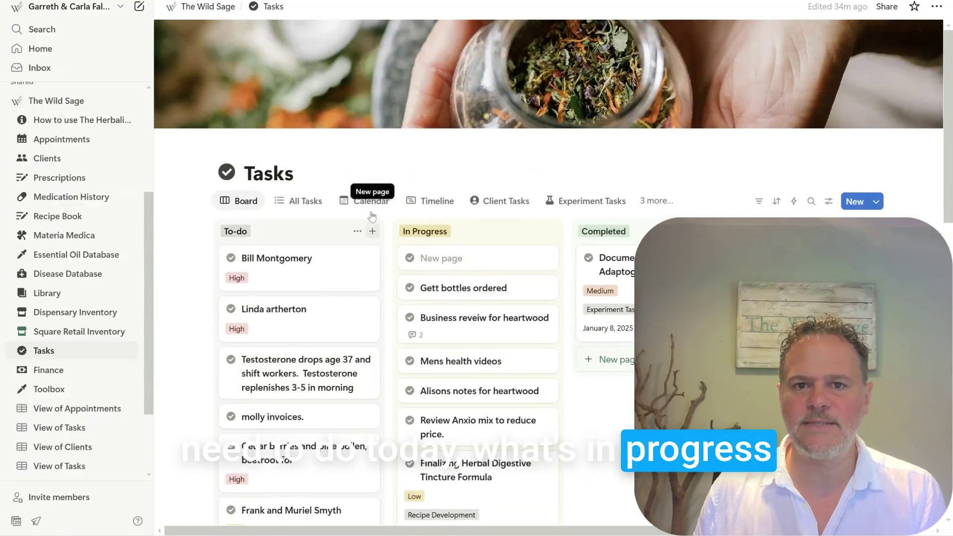
Open the Finance page and look over its overdue items, Finance Tracker transactions, navigation links and Quick Actions.
{"action": "left_click", "coordinate": [60, 370]}
{"action": "scroll", "coordinate": [415, 212], "scroll_direction": "down", "scroll_amount": 4}
{"action": "scroll", "coordinate": [393, 188], "scroll_direction": "down", "scroll_amount": 2}
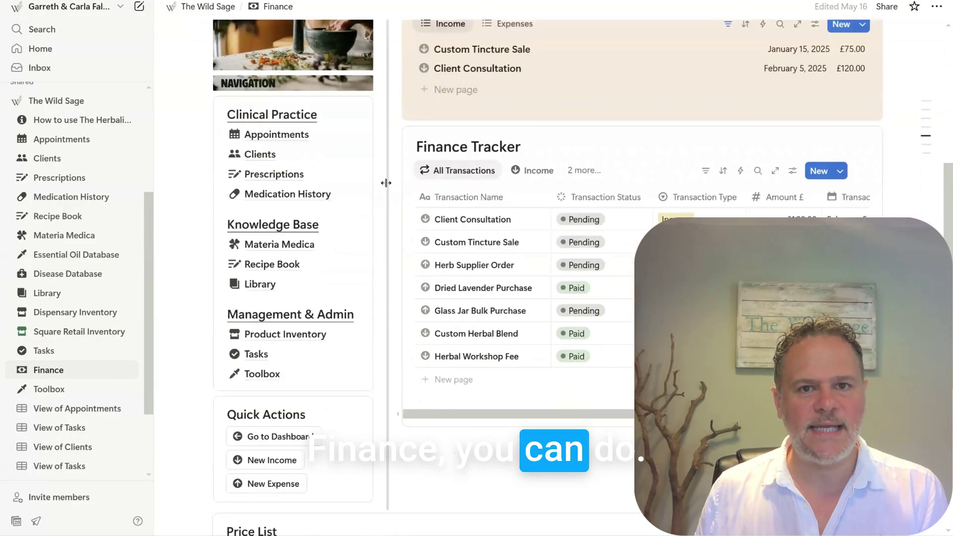
{"action": "scroll", "coordinate": [386, 183], "scroll_direction": "up", "scroll_amount": 4}
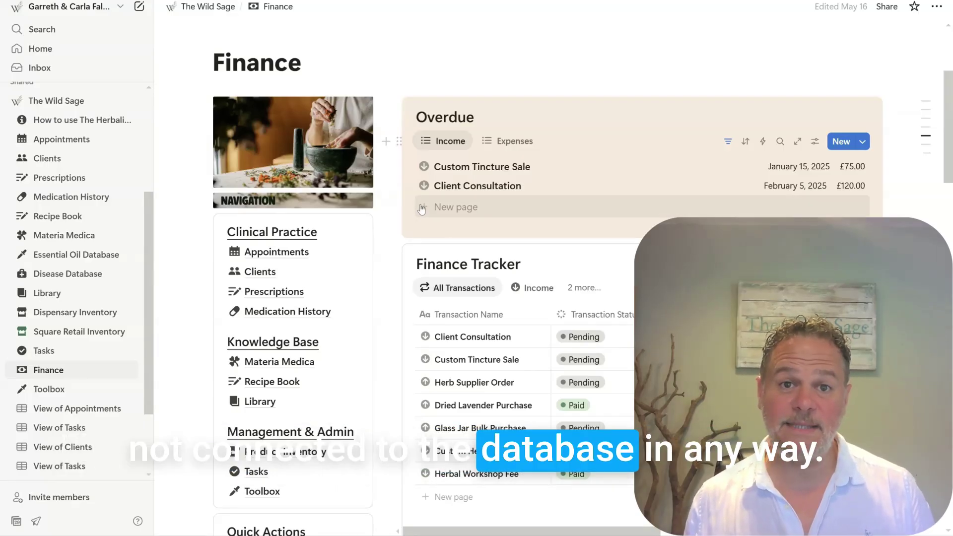
{"action": "scroll", "coordinate": [347, 193], "scroll_direction": "down", "scroll_amount": 3}
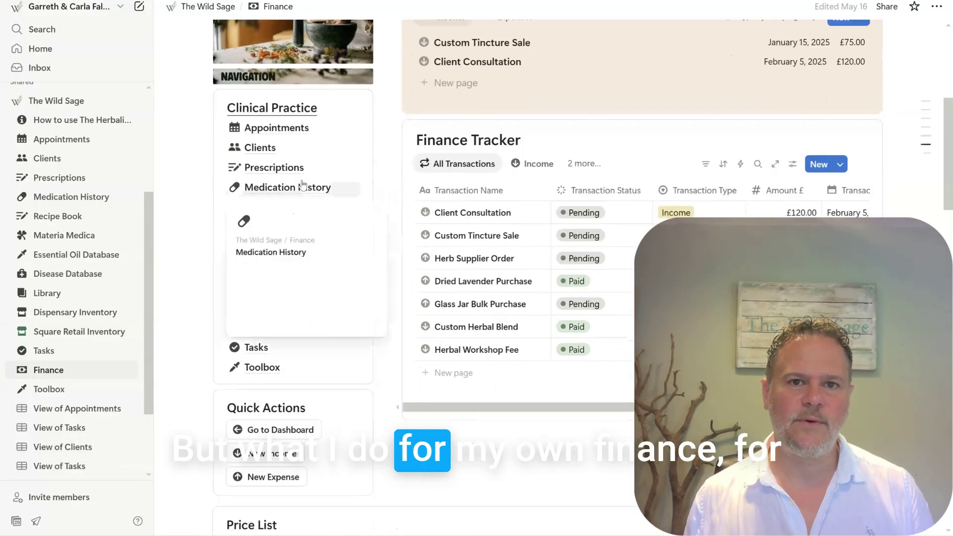
{"action": "scroll", "coordinate": [302, 185], "scroll_direction": "up", "scroll_amount": 3}
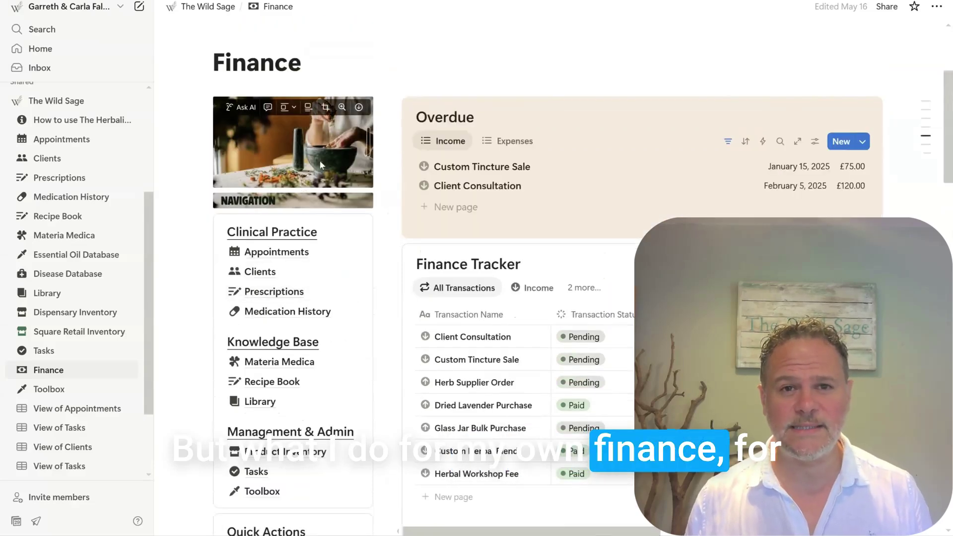
{"action": "scroll", "coordinate": [263, 79], "scroll_direction": "down", "scroll_amount": 3}
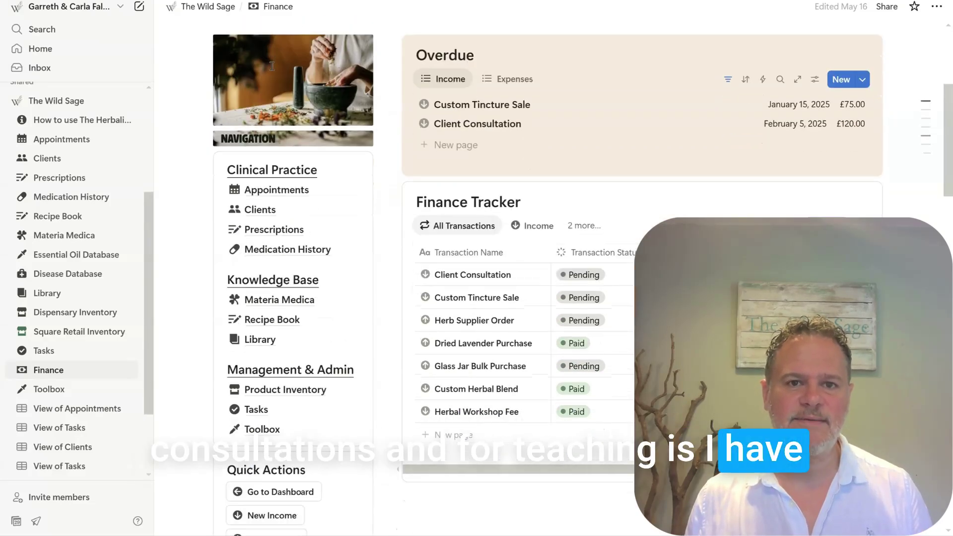
{"action": "scroll", "coordinate": [270, 65], "scroll_direction": "up", "scroll_amount": 3}
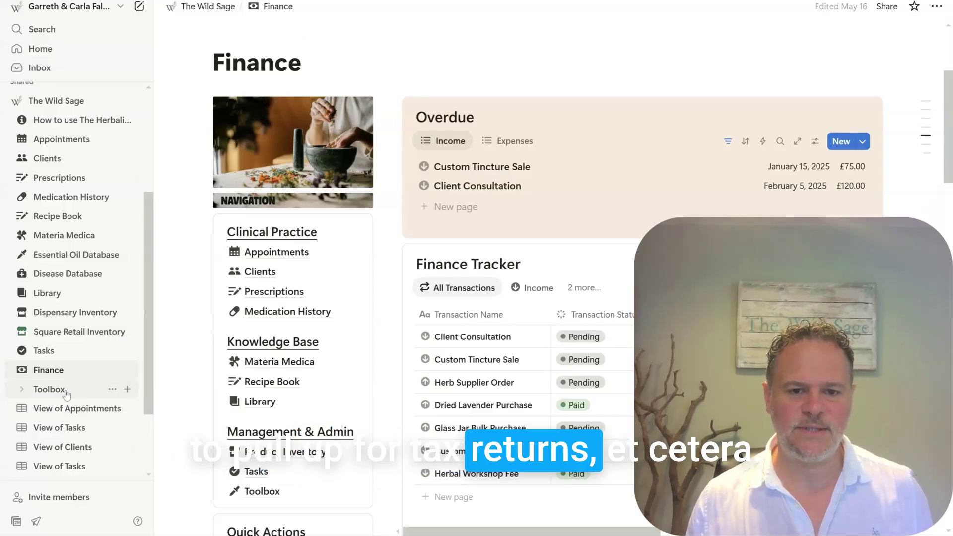
Open the Toolbox database and review each tool's category, condition, storage location, supplier, unit cost, dates, notes and linked product inventory.
{"action": "left_click", "coordinate": [49, 390]}
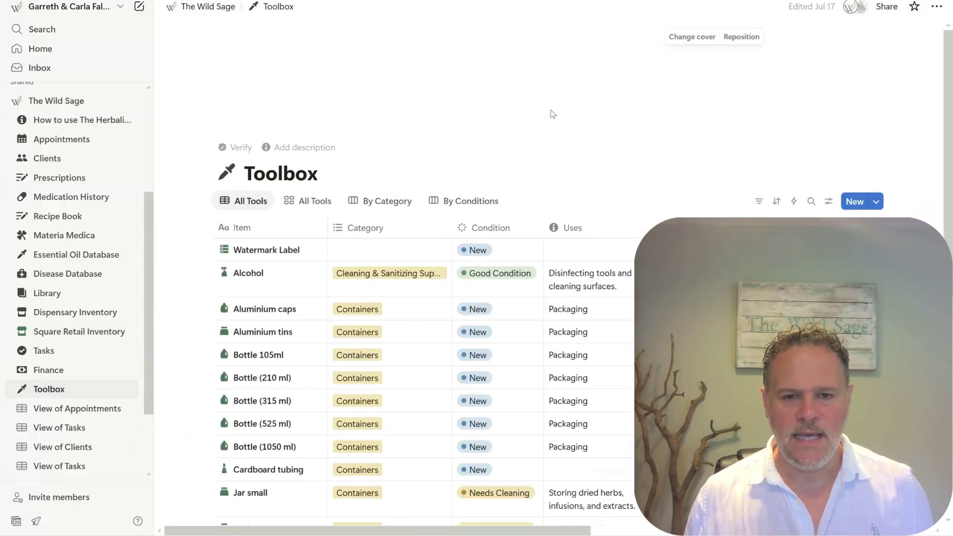
{"action": "scroll", "coordinate": [551, 113], "scroll_direction": "down", "scroll_amount": 4}
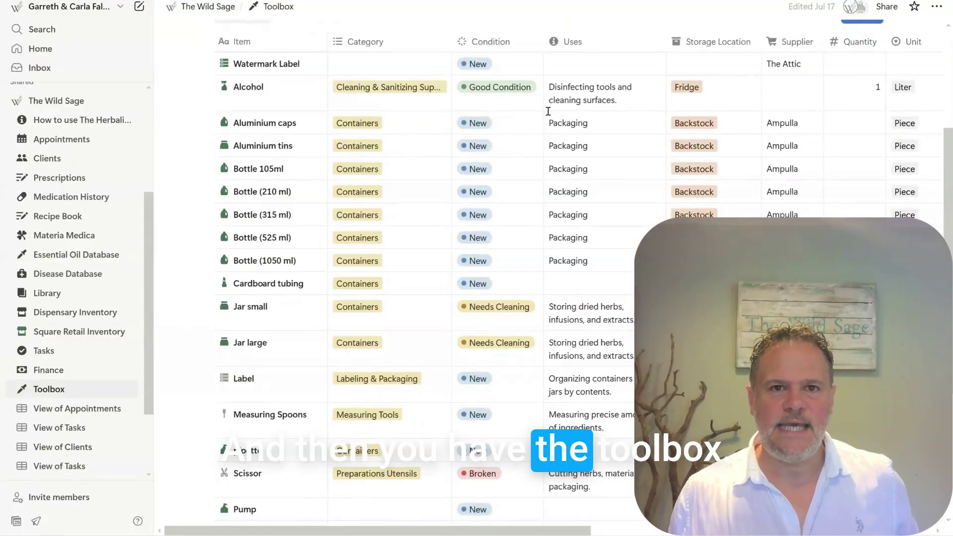
{"action": "scroll", "coordinate": [548, 104], "scroll_direction": "up", "scroll_amount": 2}
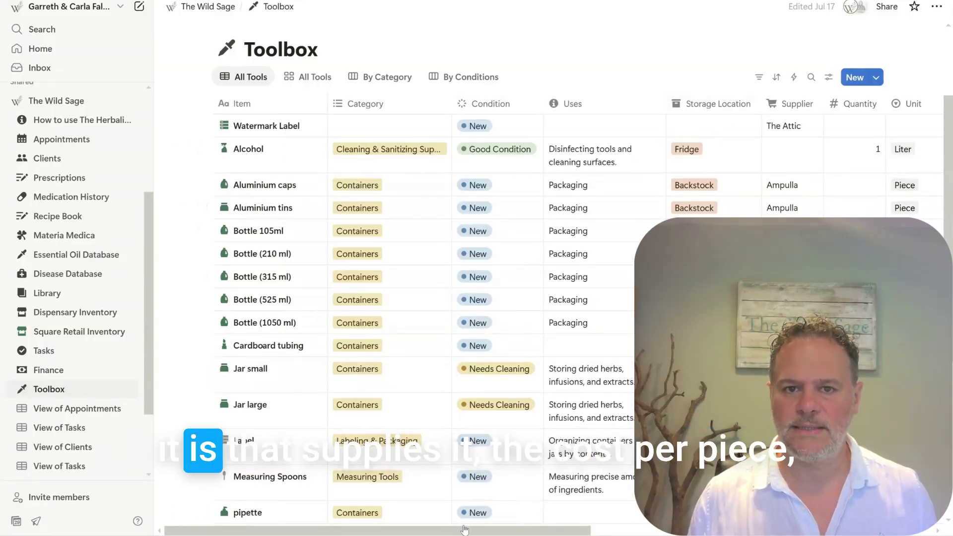
{"action": "left_click_drag", "start_coordinate": [479, 530], "coordinate": [822, 531]}
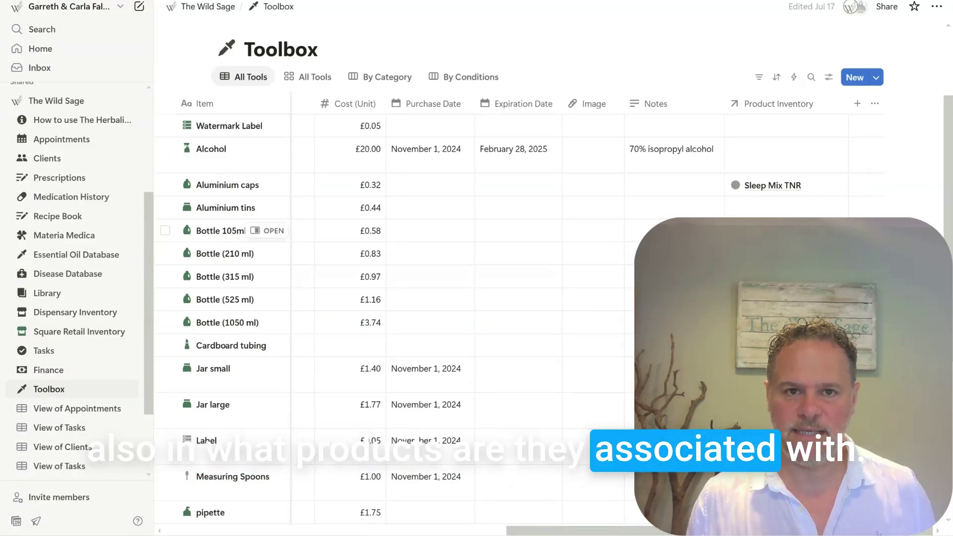
{"action": "scroll", "coordinate": [172, 339], "scroll_direction": "down", "scroll_amount": 5}
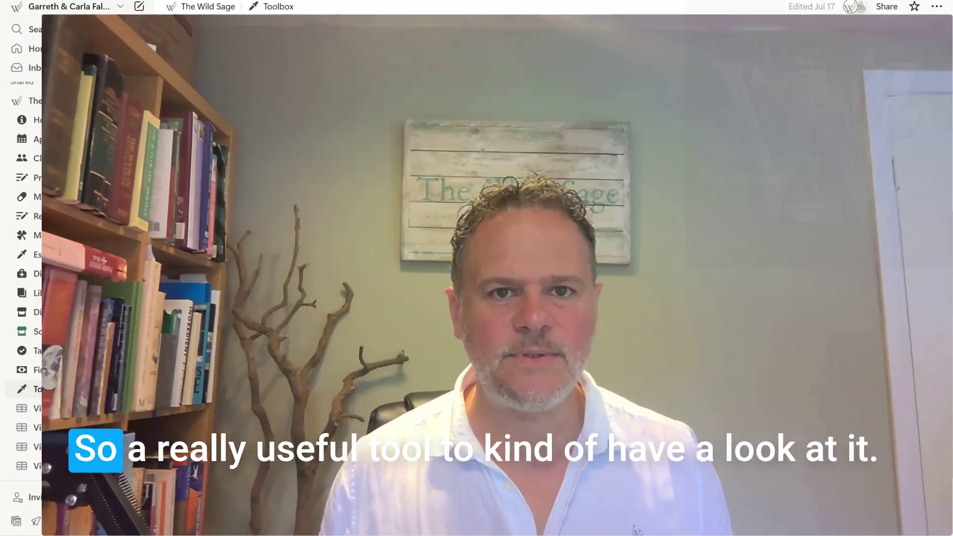